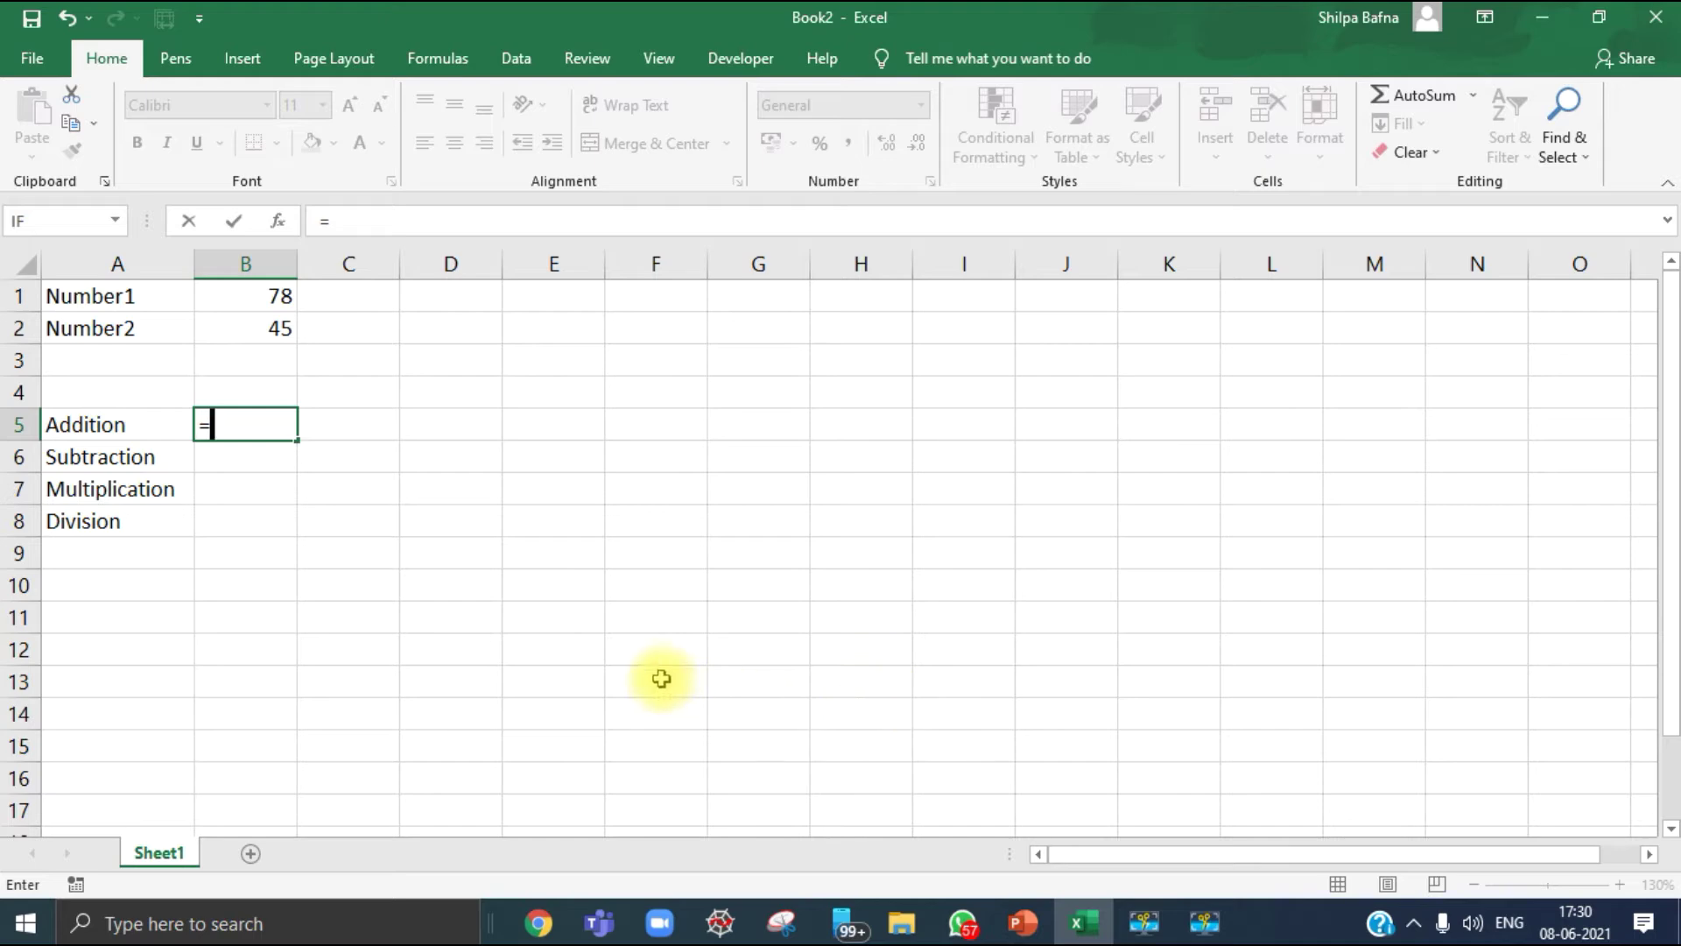
# Step: Complete the Addition formula in B5 as =B1+B2 and inspect the entered formula
pyautogui.click(264, 302)
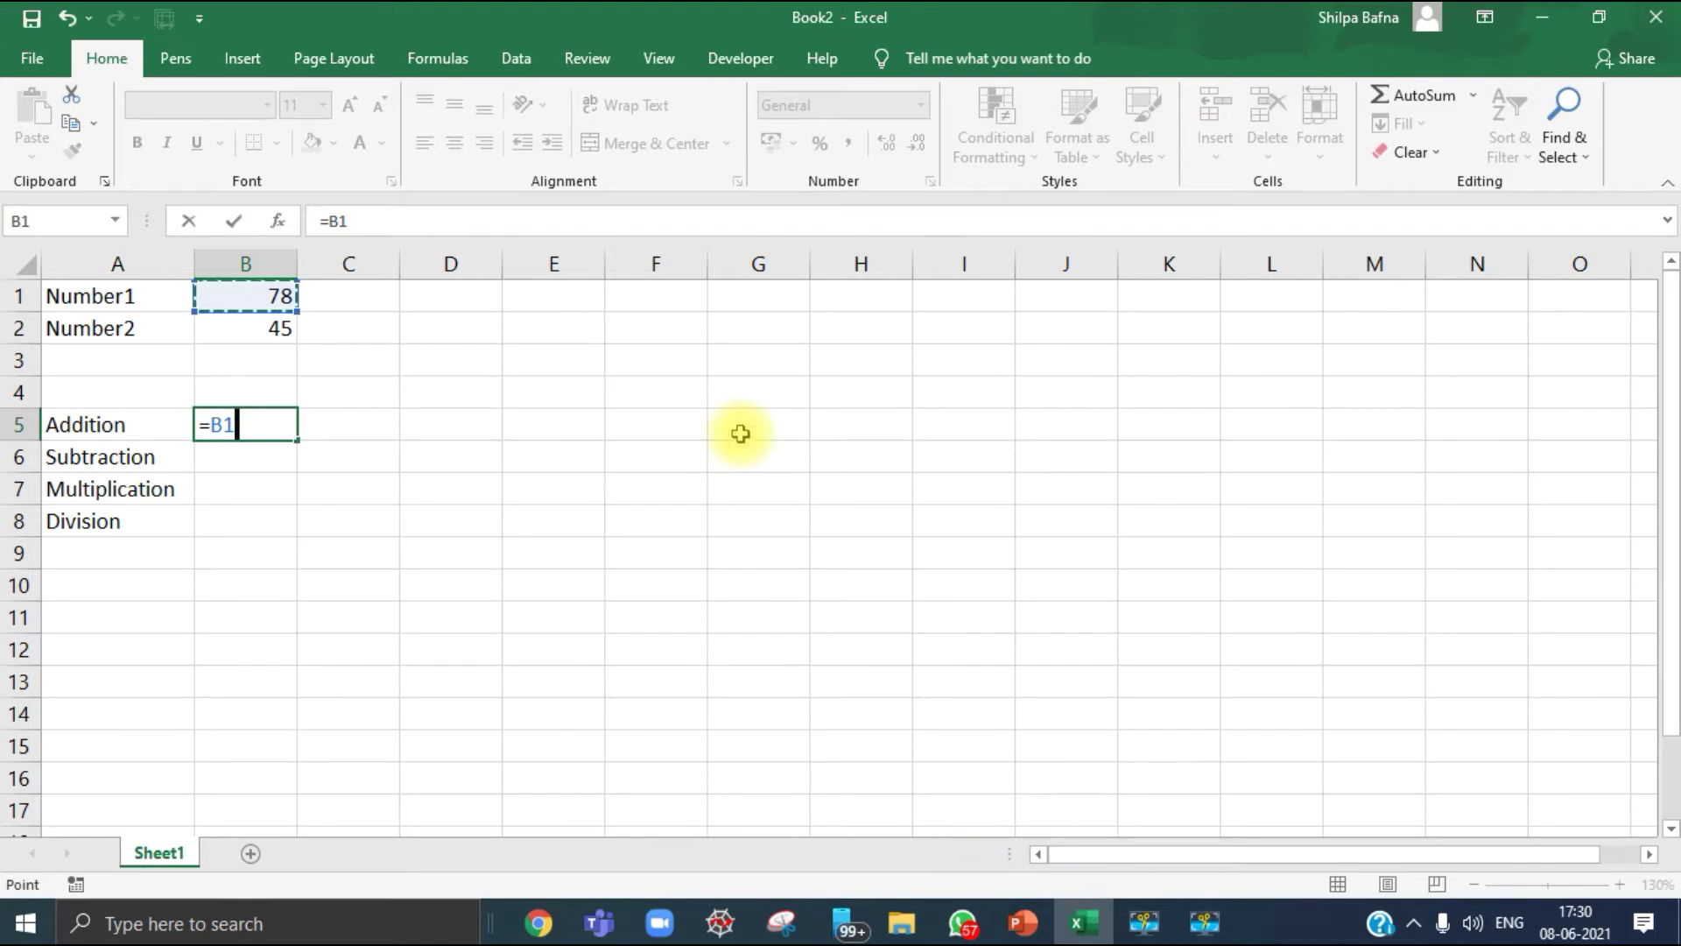
pyautogui.write('+')
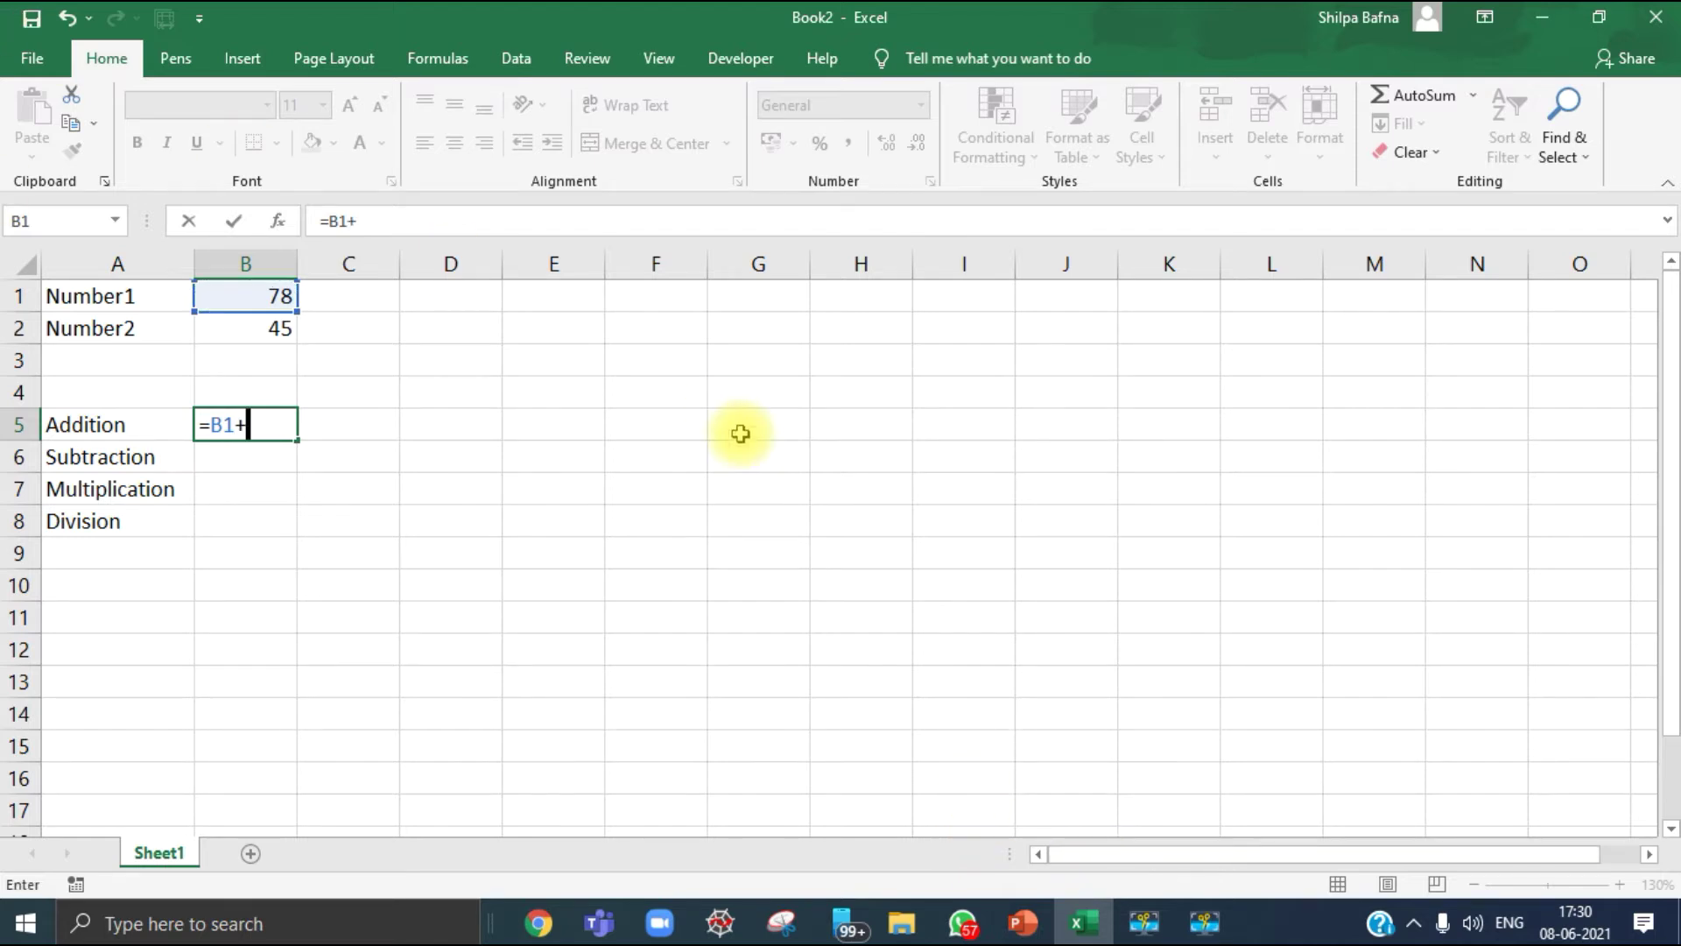
pyautogui.click(248, 333)
pyautogui.click(1676, 928)
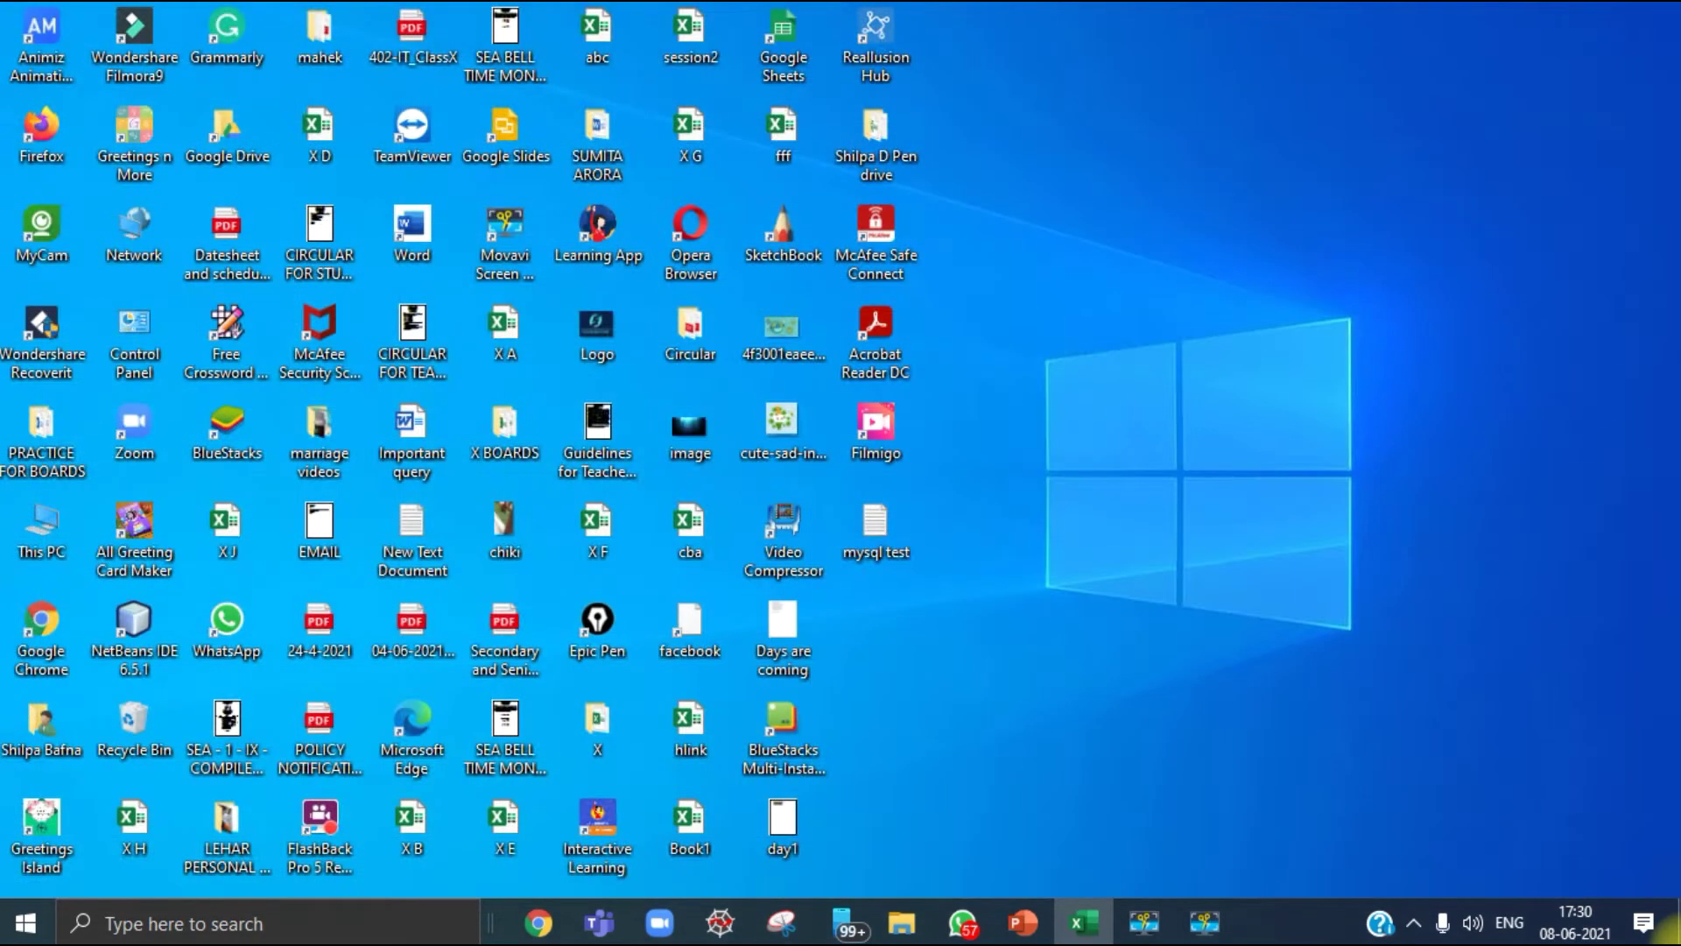
pyautogui.press('super+d')
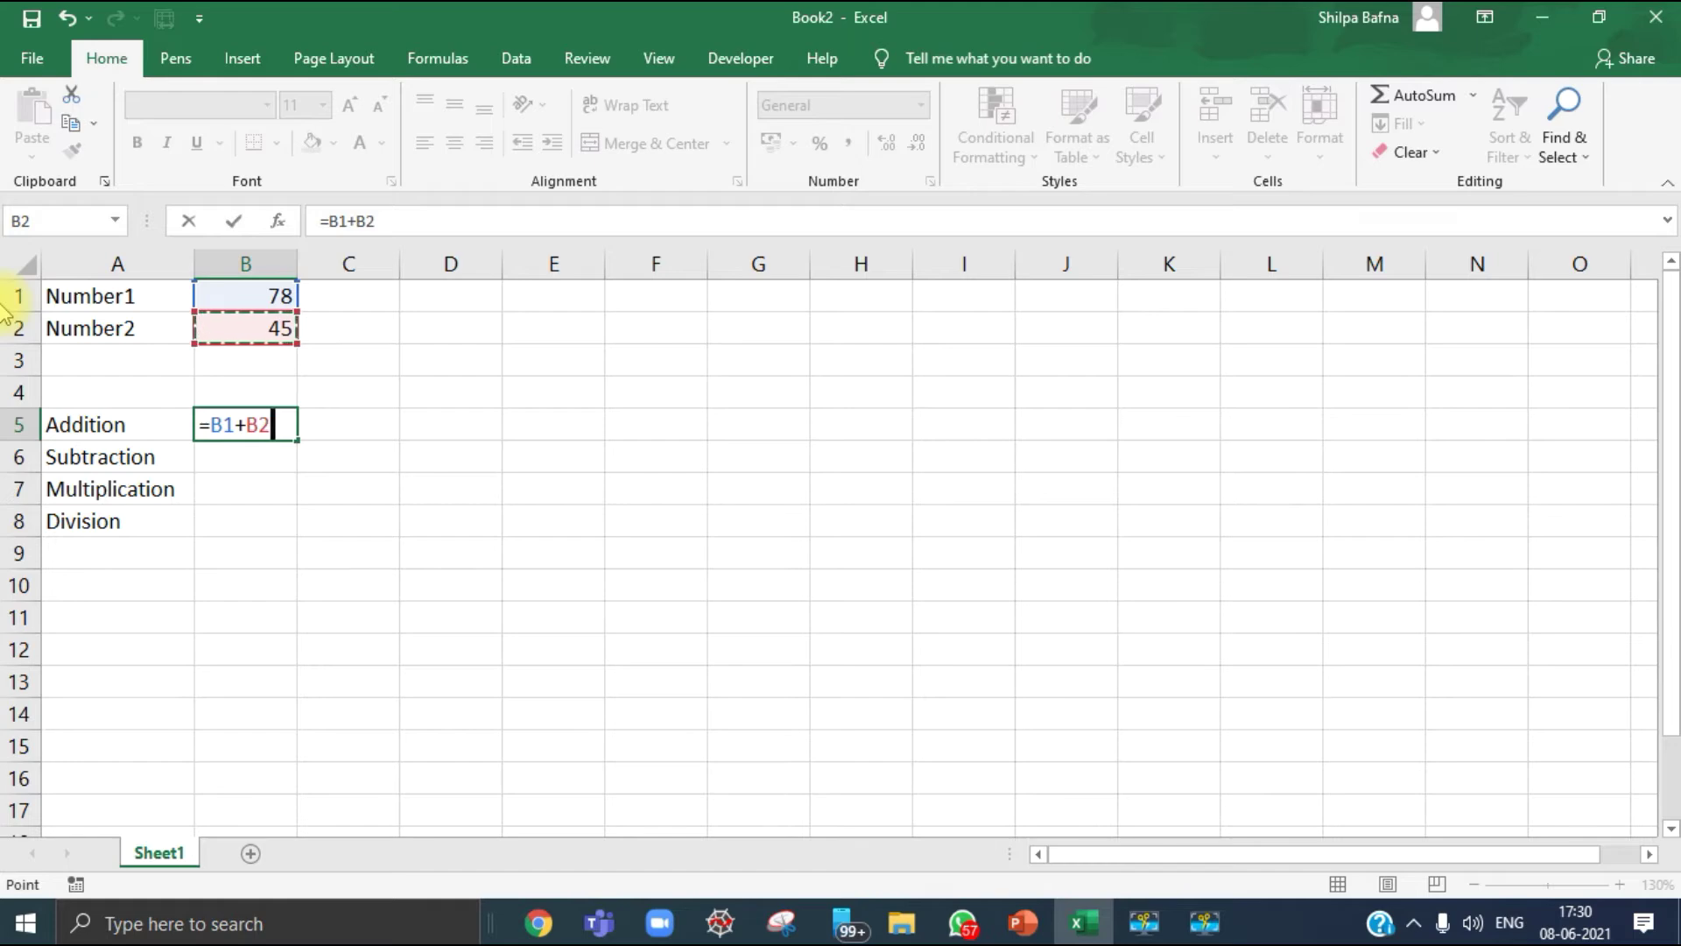
pyautogui.press('Return')
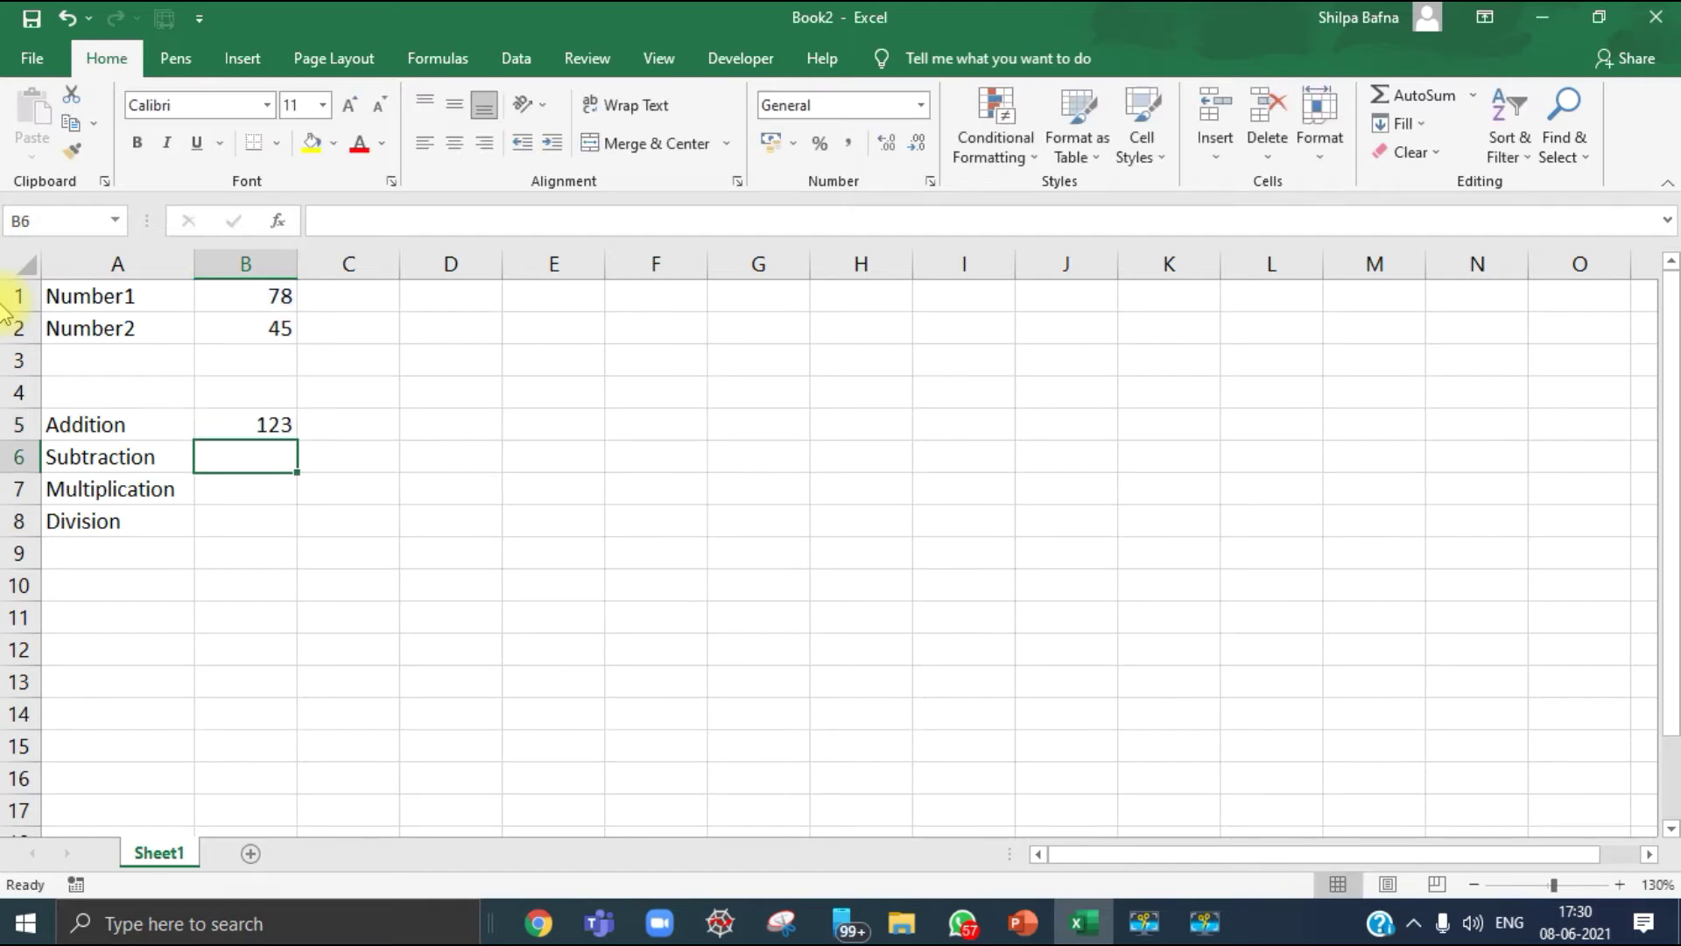
pyautogui.click(225, 429)
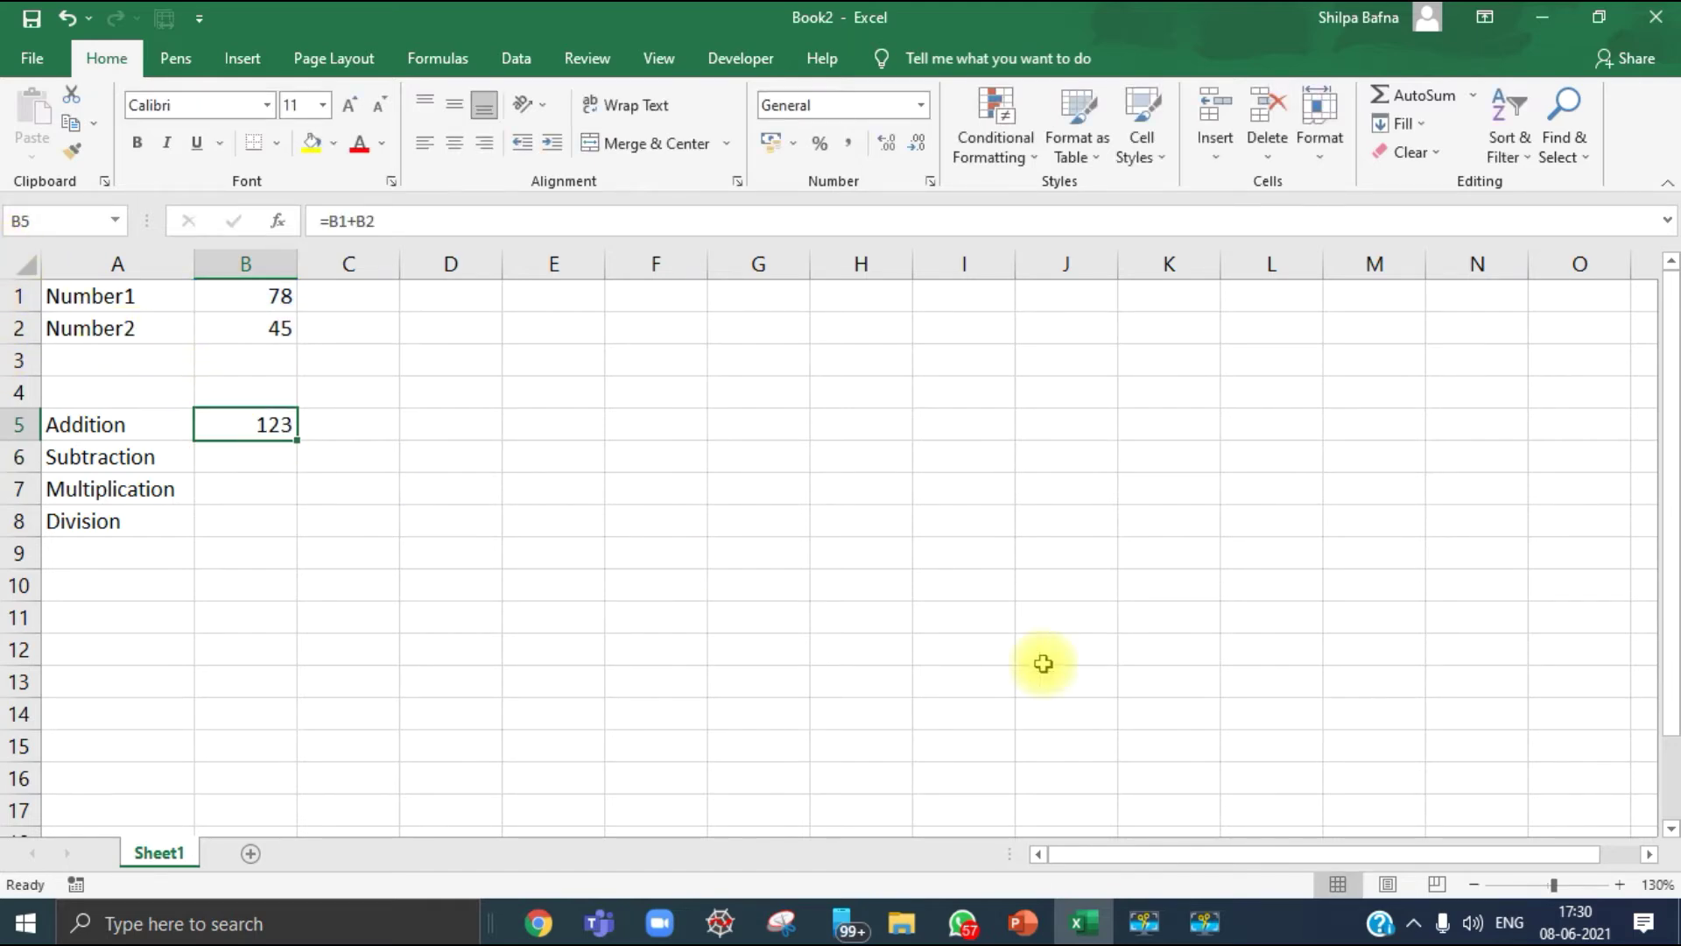
pyautogui.click(253, 460)
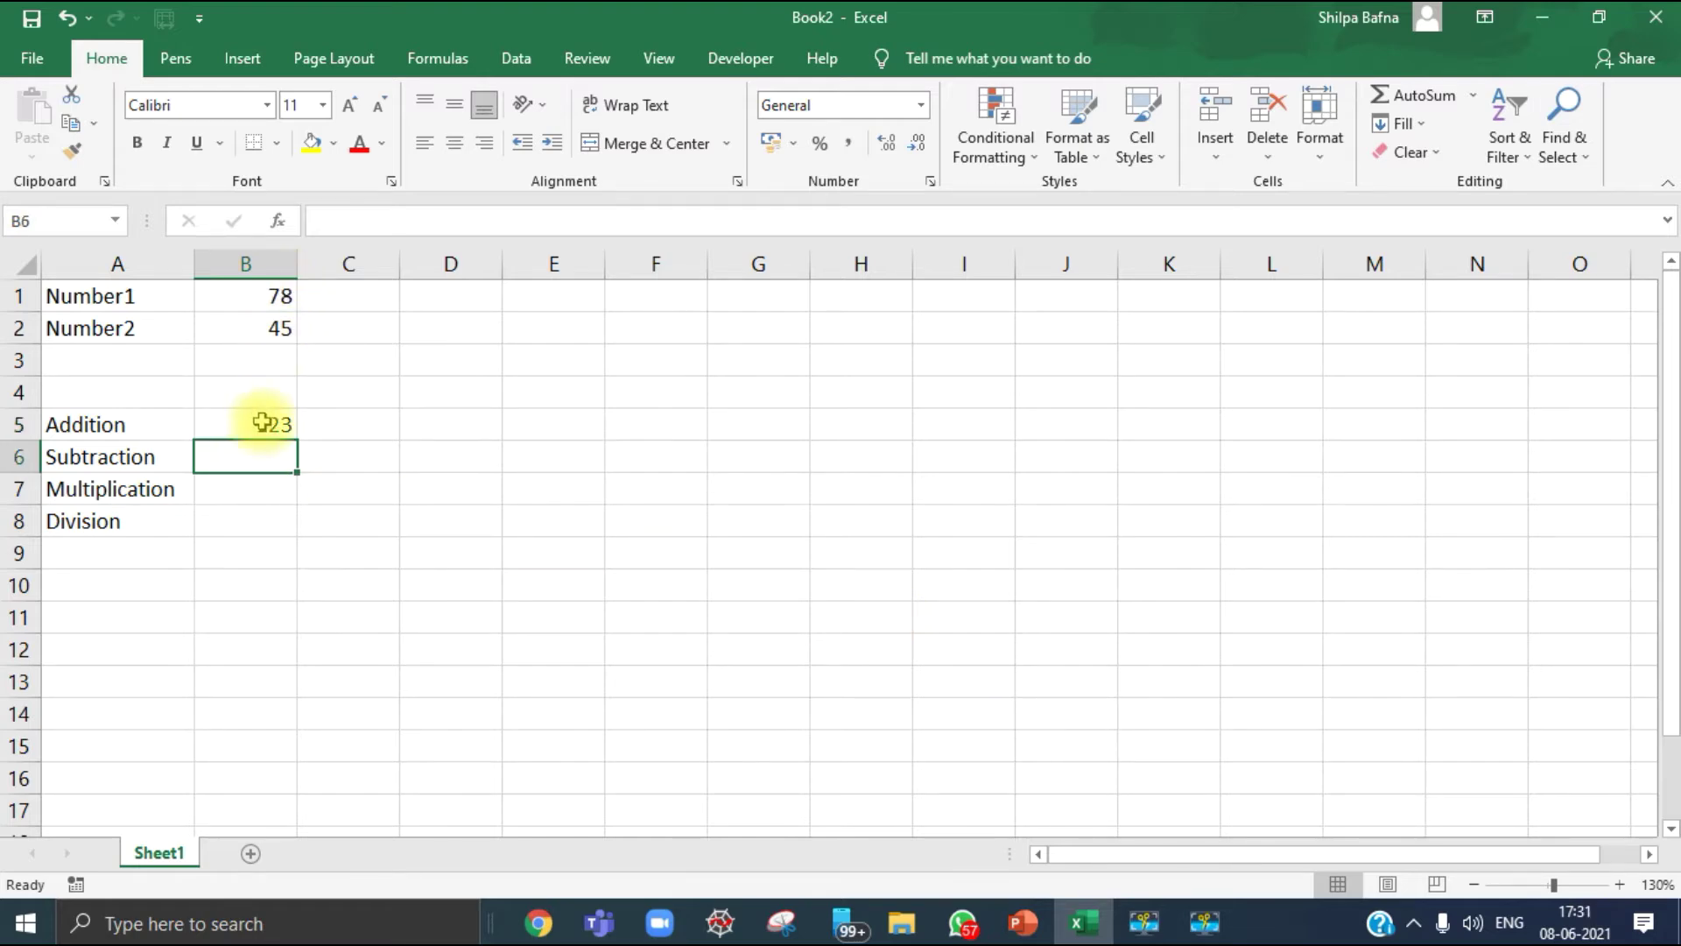
pyautogui.click(256, 422)
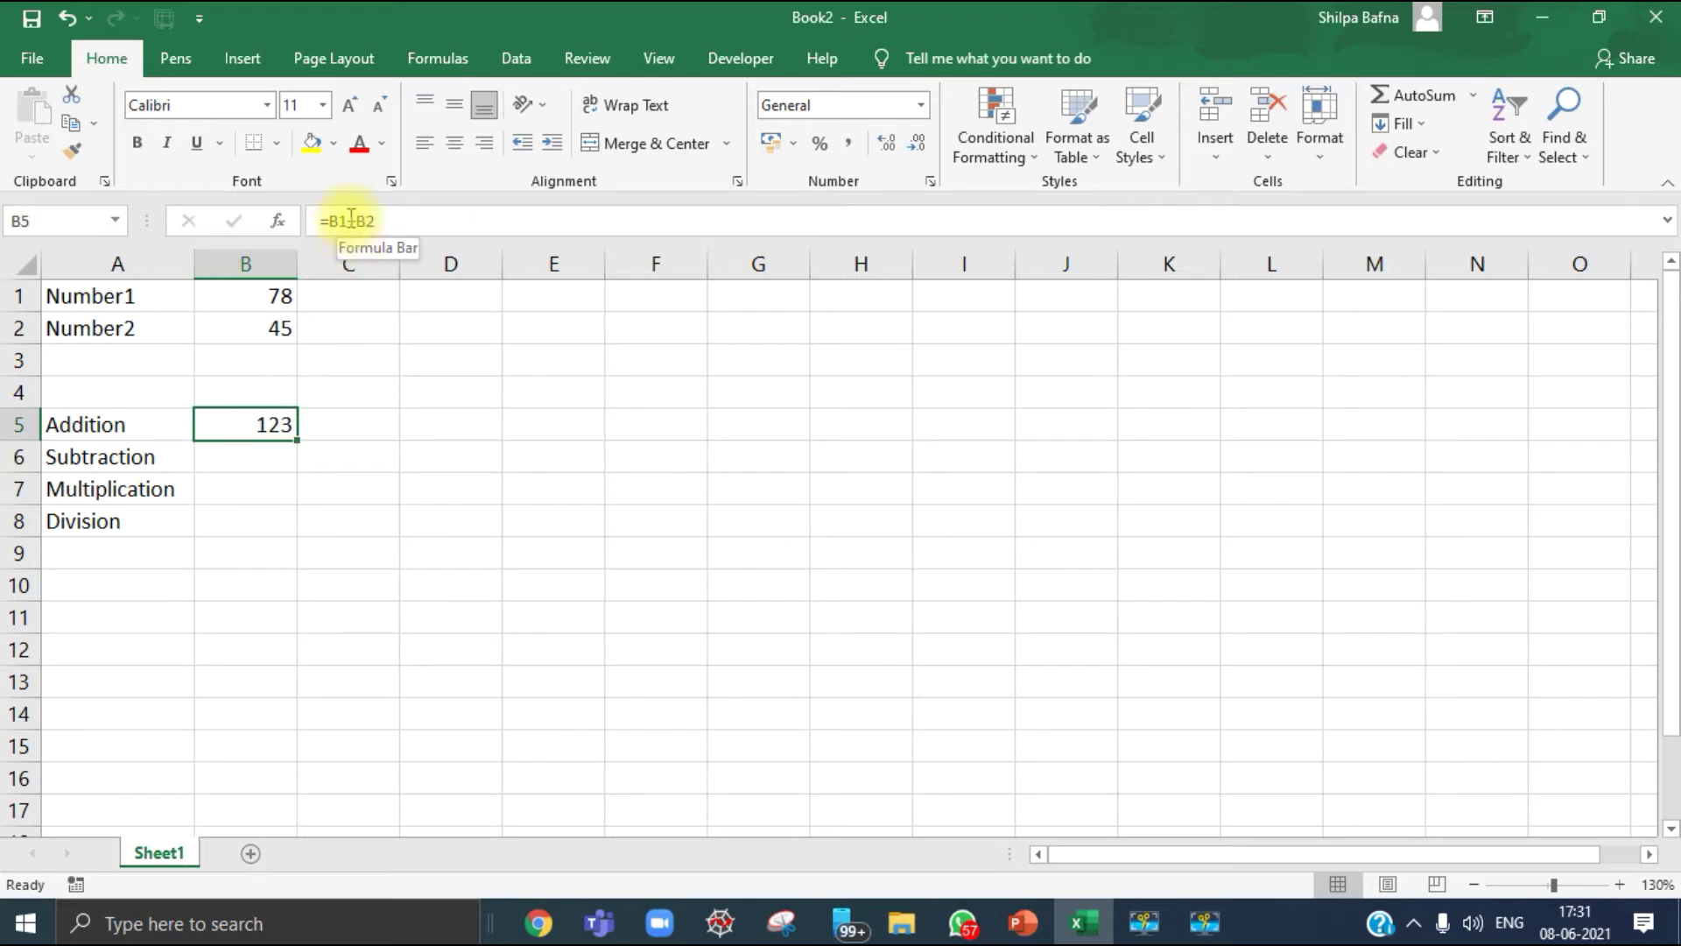
# Step: Enter the formula =B1-B2 in cell B6 to calculate the subtraction
pyautogui.click(246, 449)
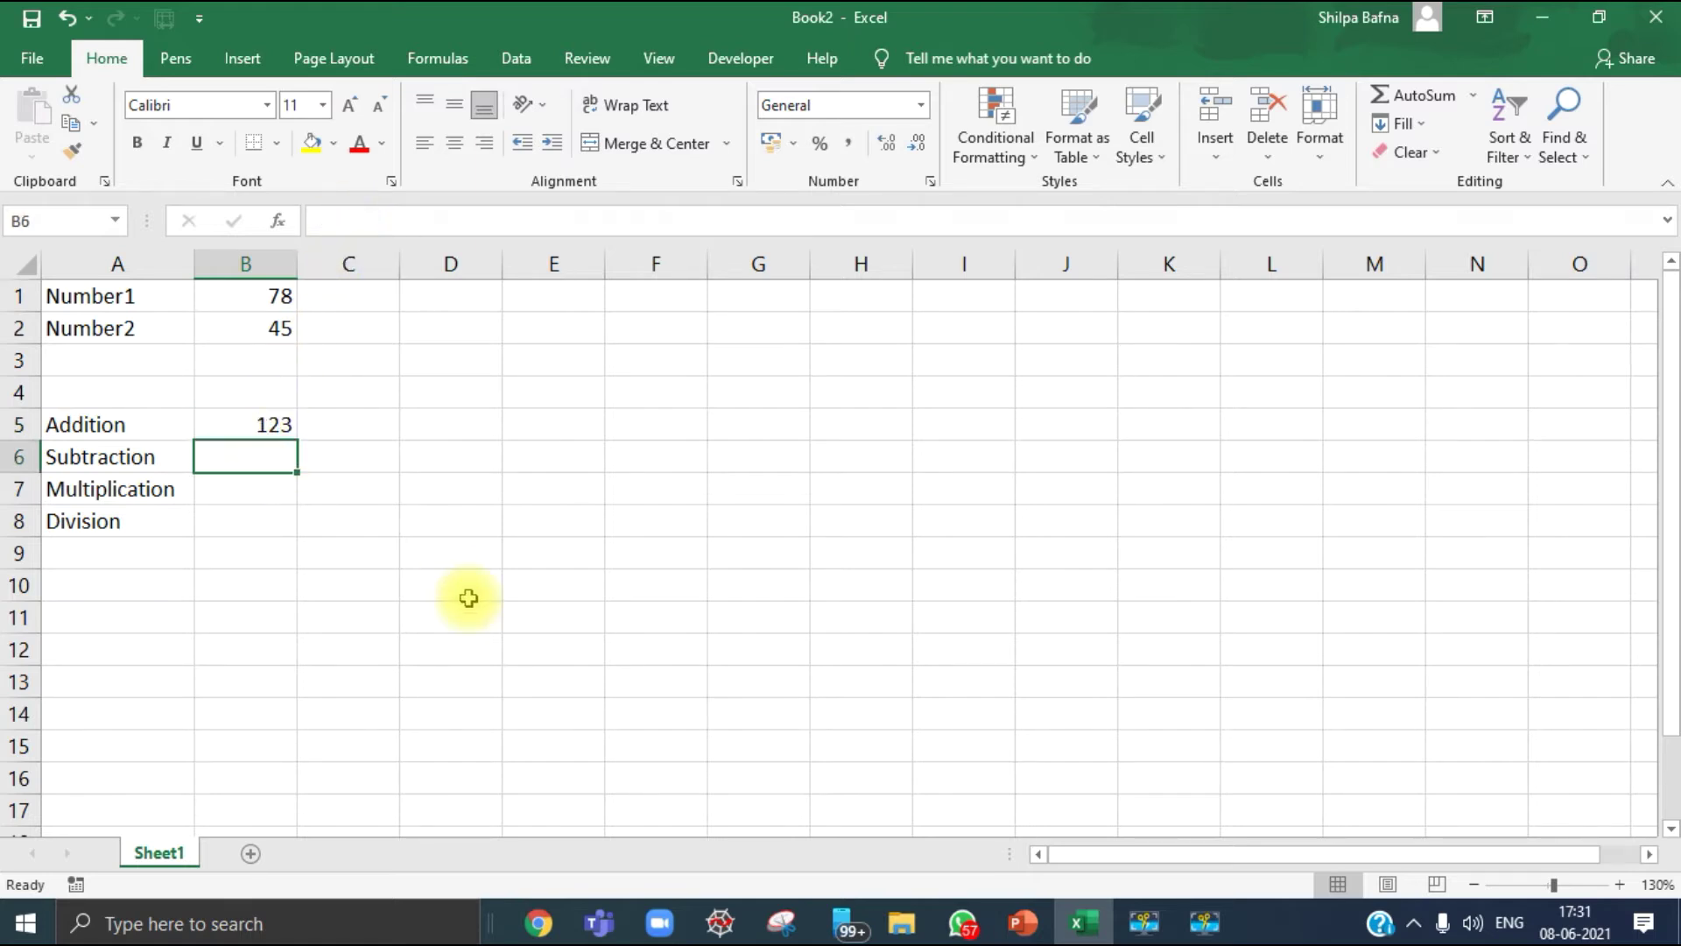
pyautogui.write('=')
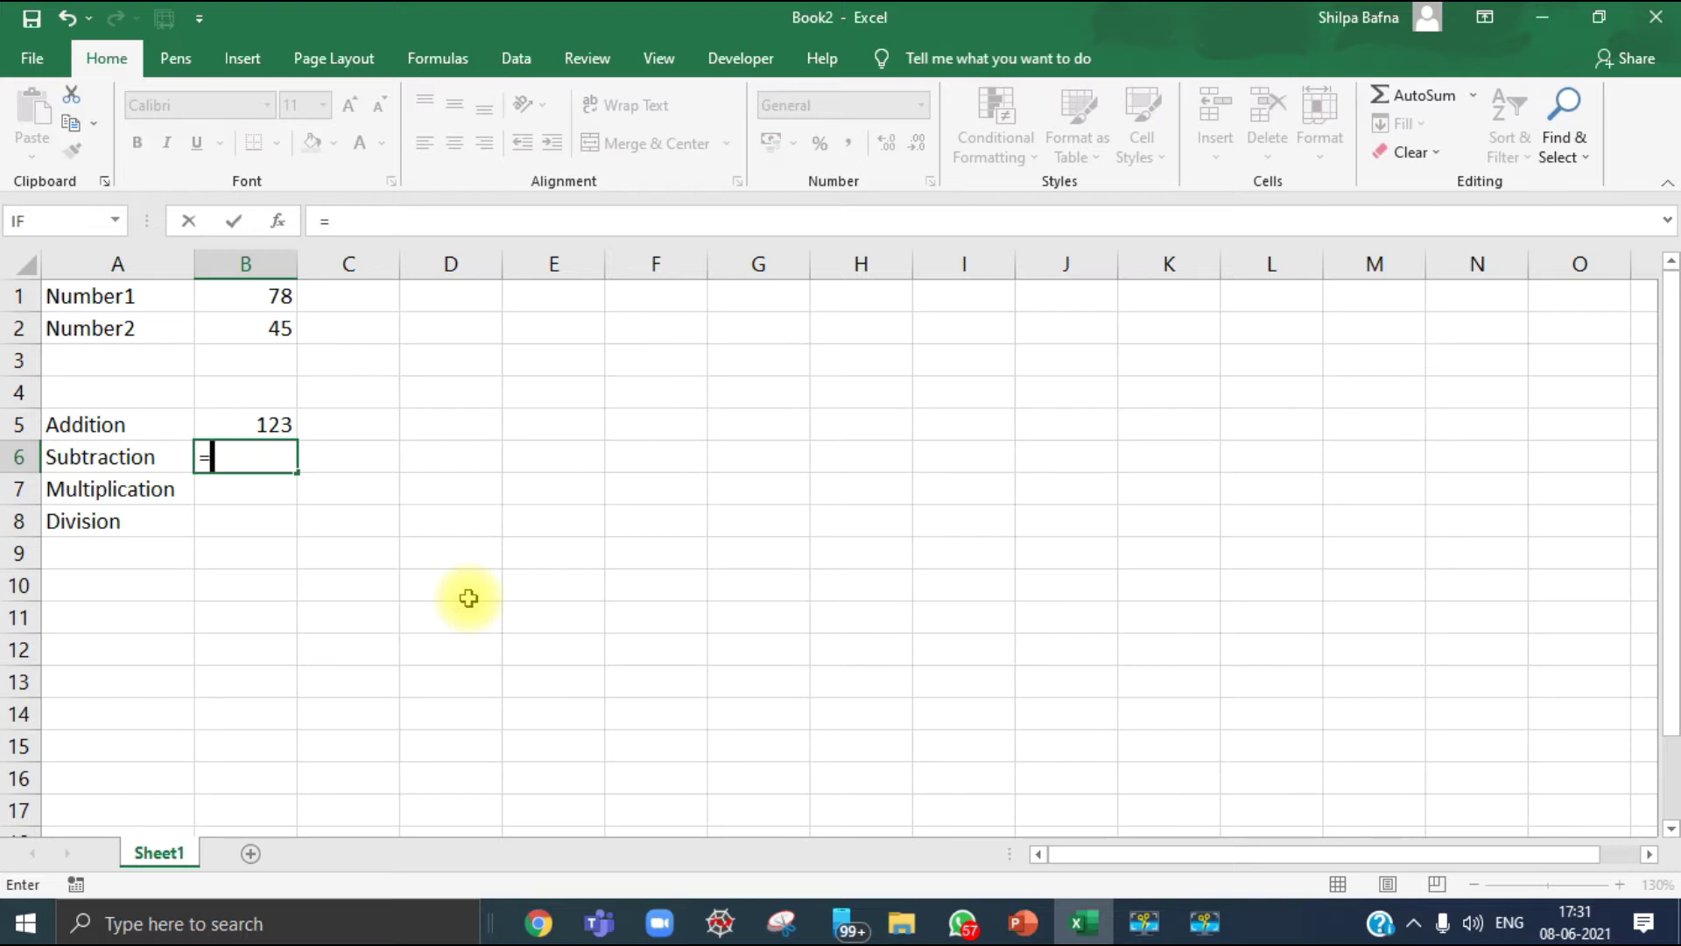
pyautogui.write('B1')
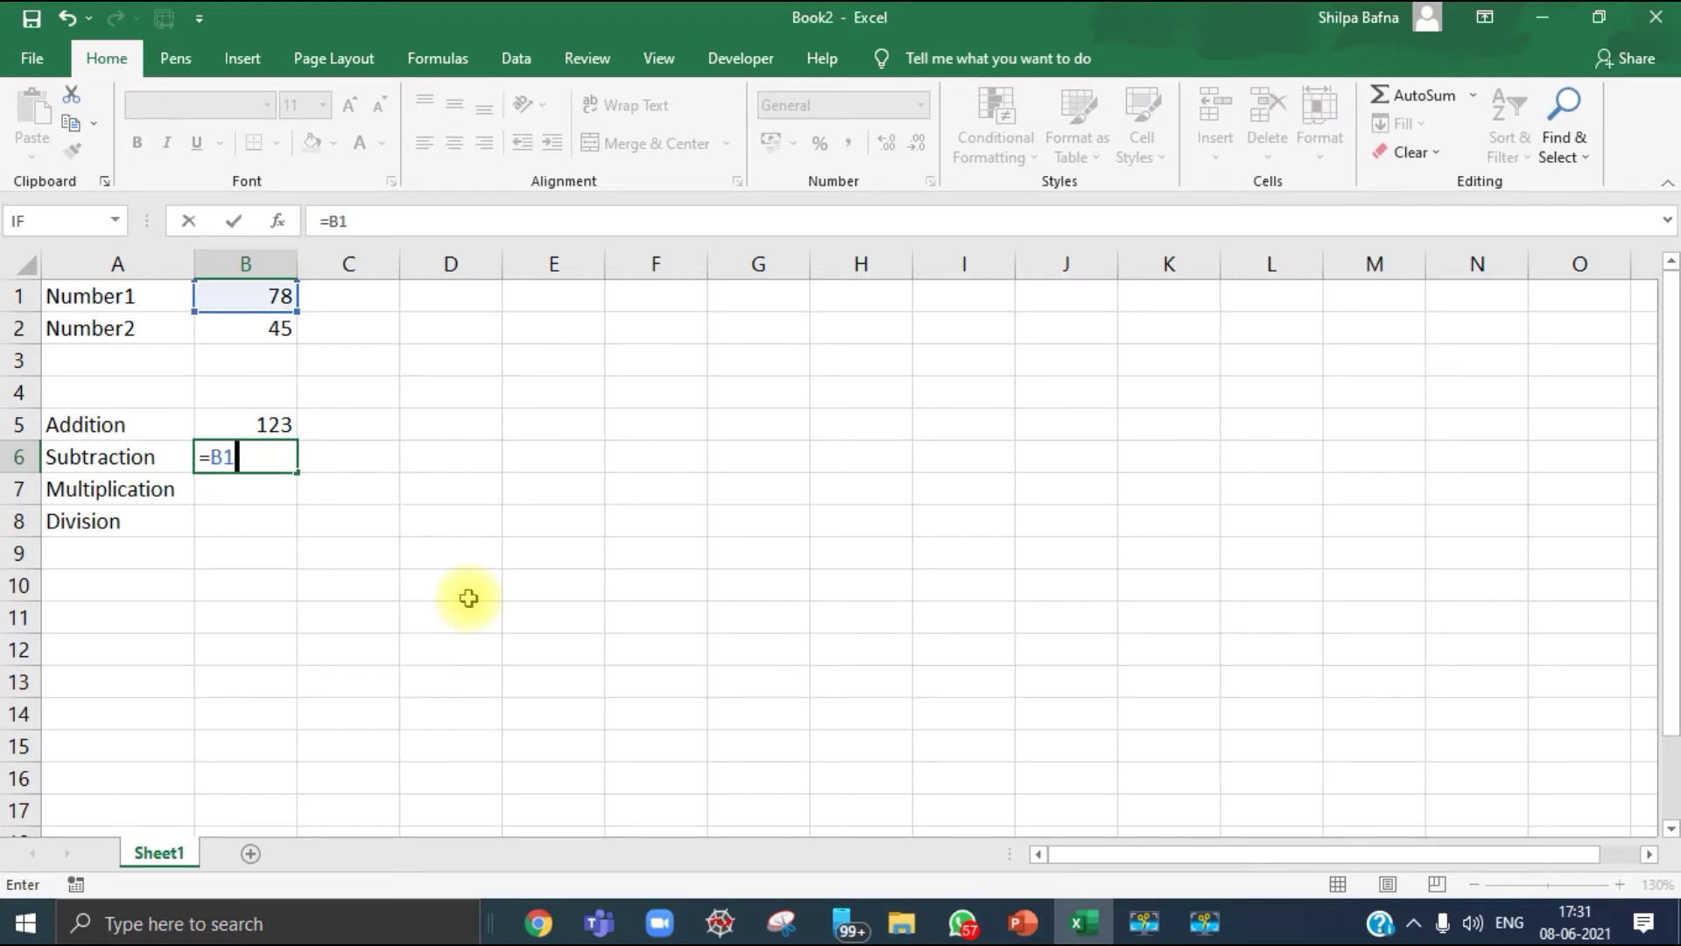
pyautogui.write('-B2')
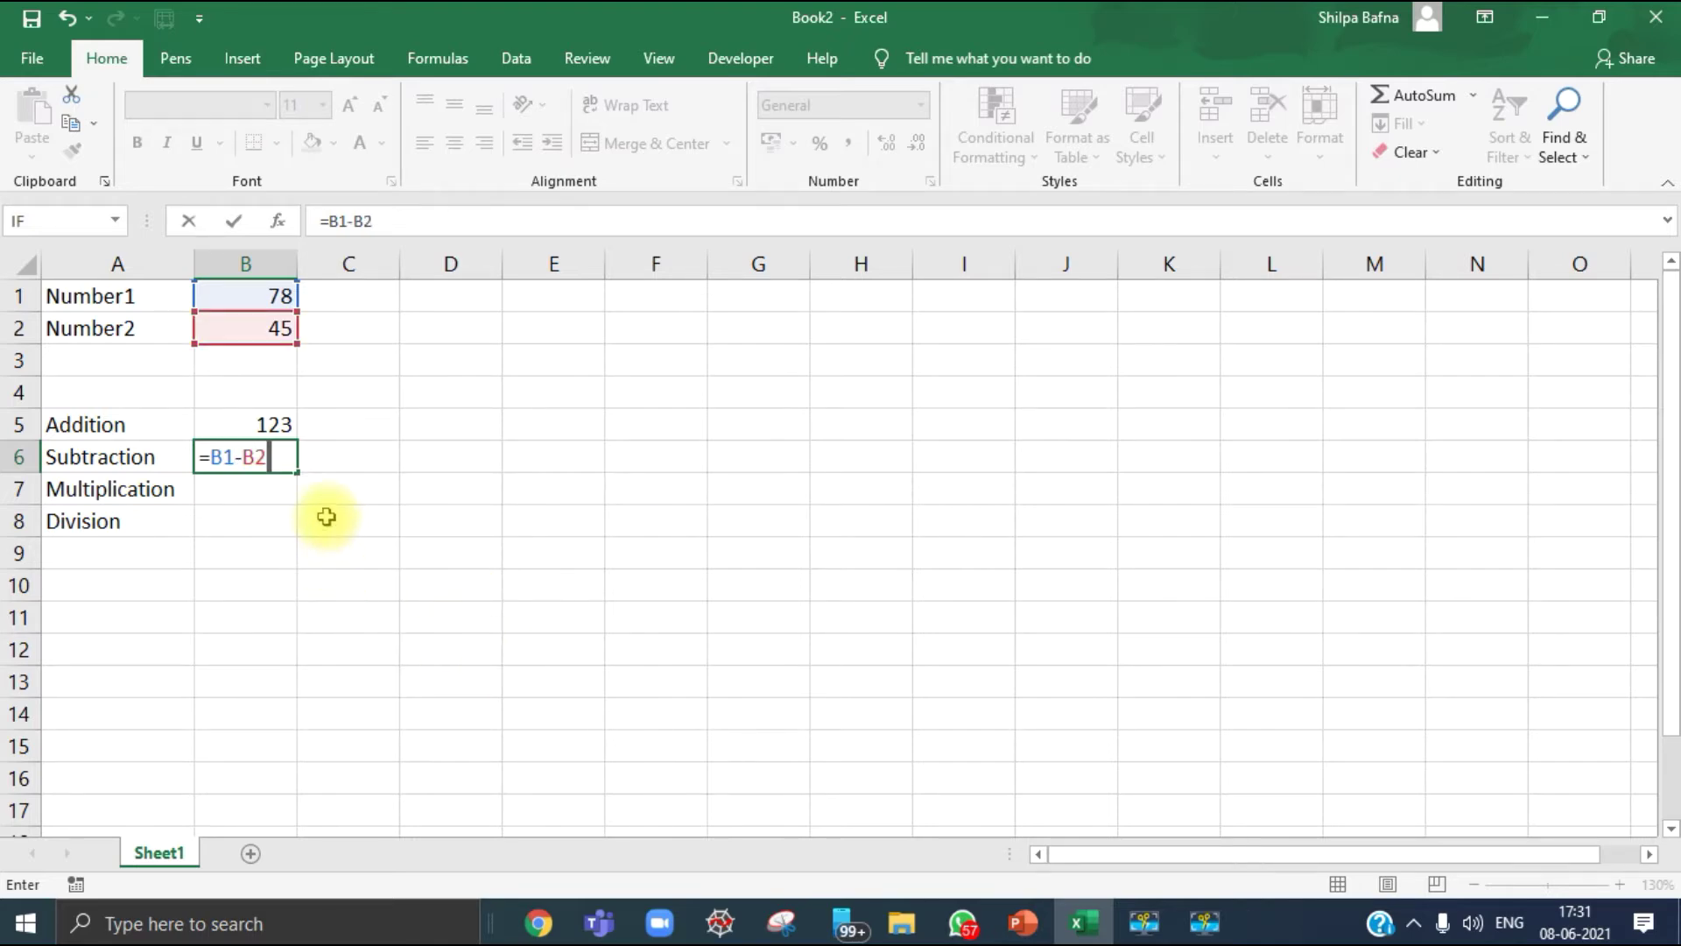
pyautogui.press('Return')
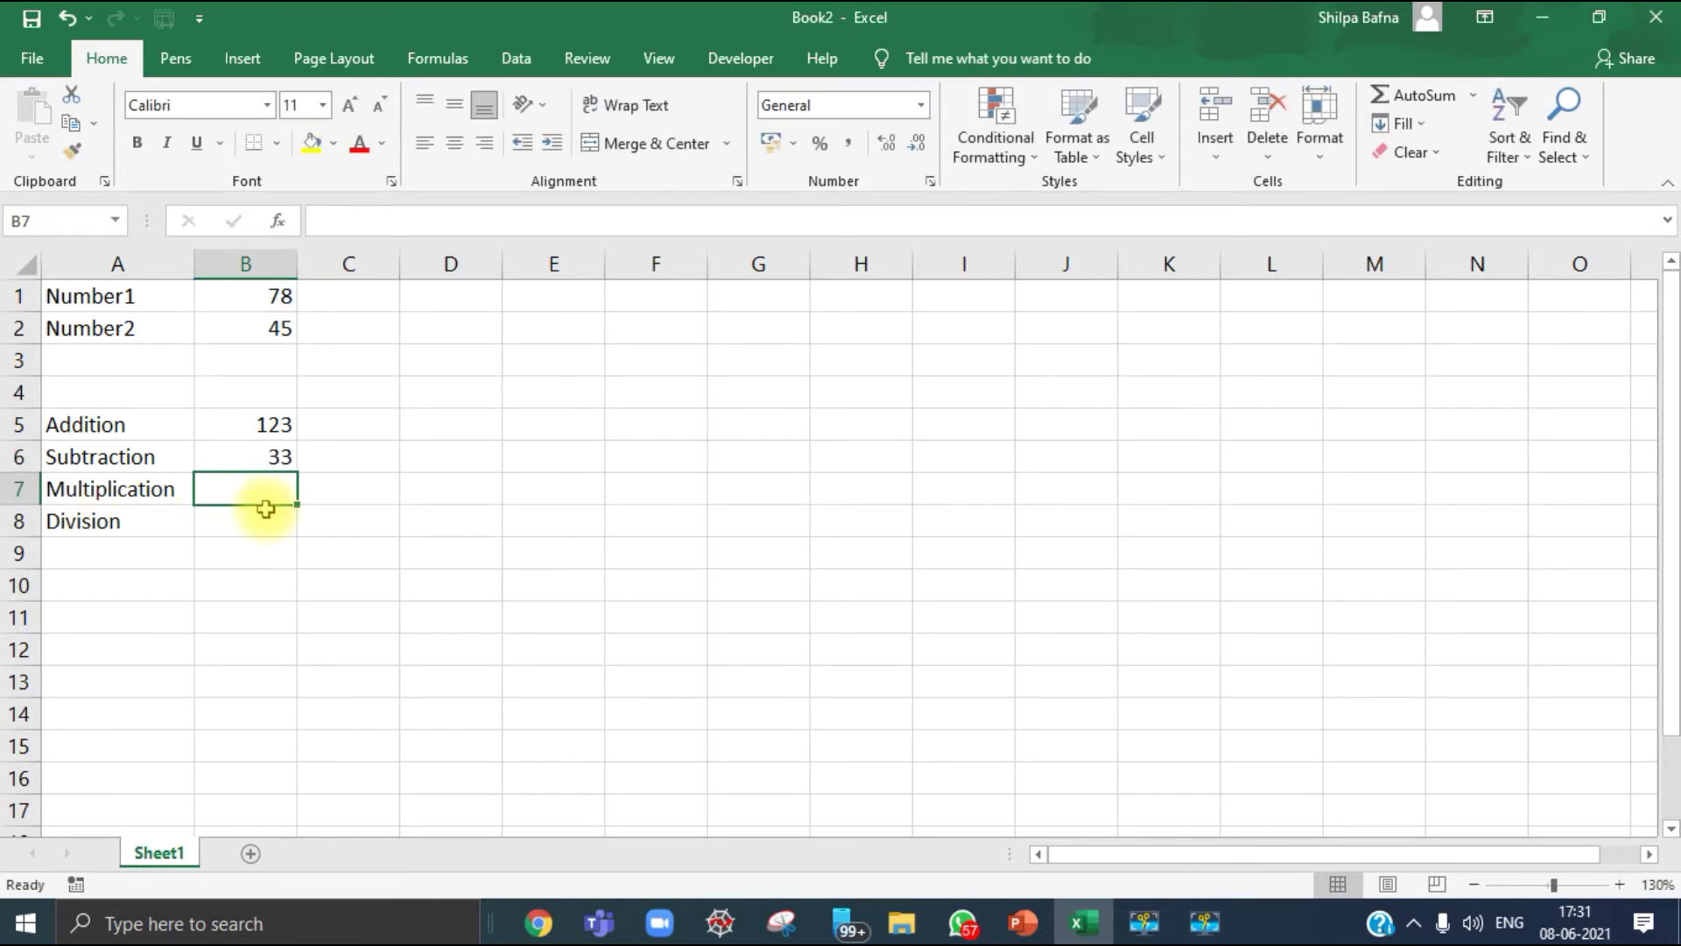
# Step: Enter the formula =B1*B2 in cell B7 to calculate the multiplication
pyautogui.write('=')
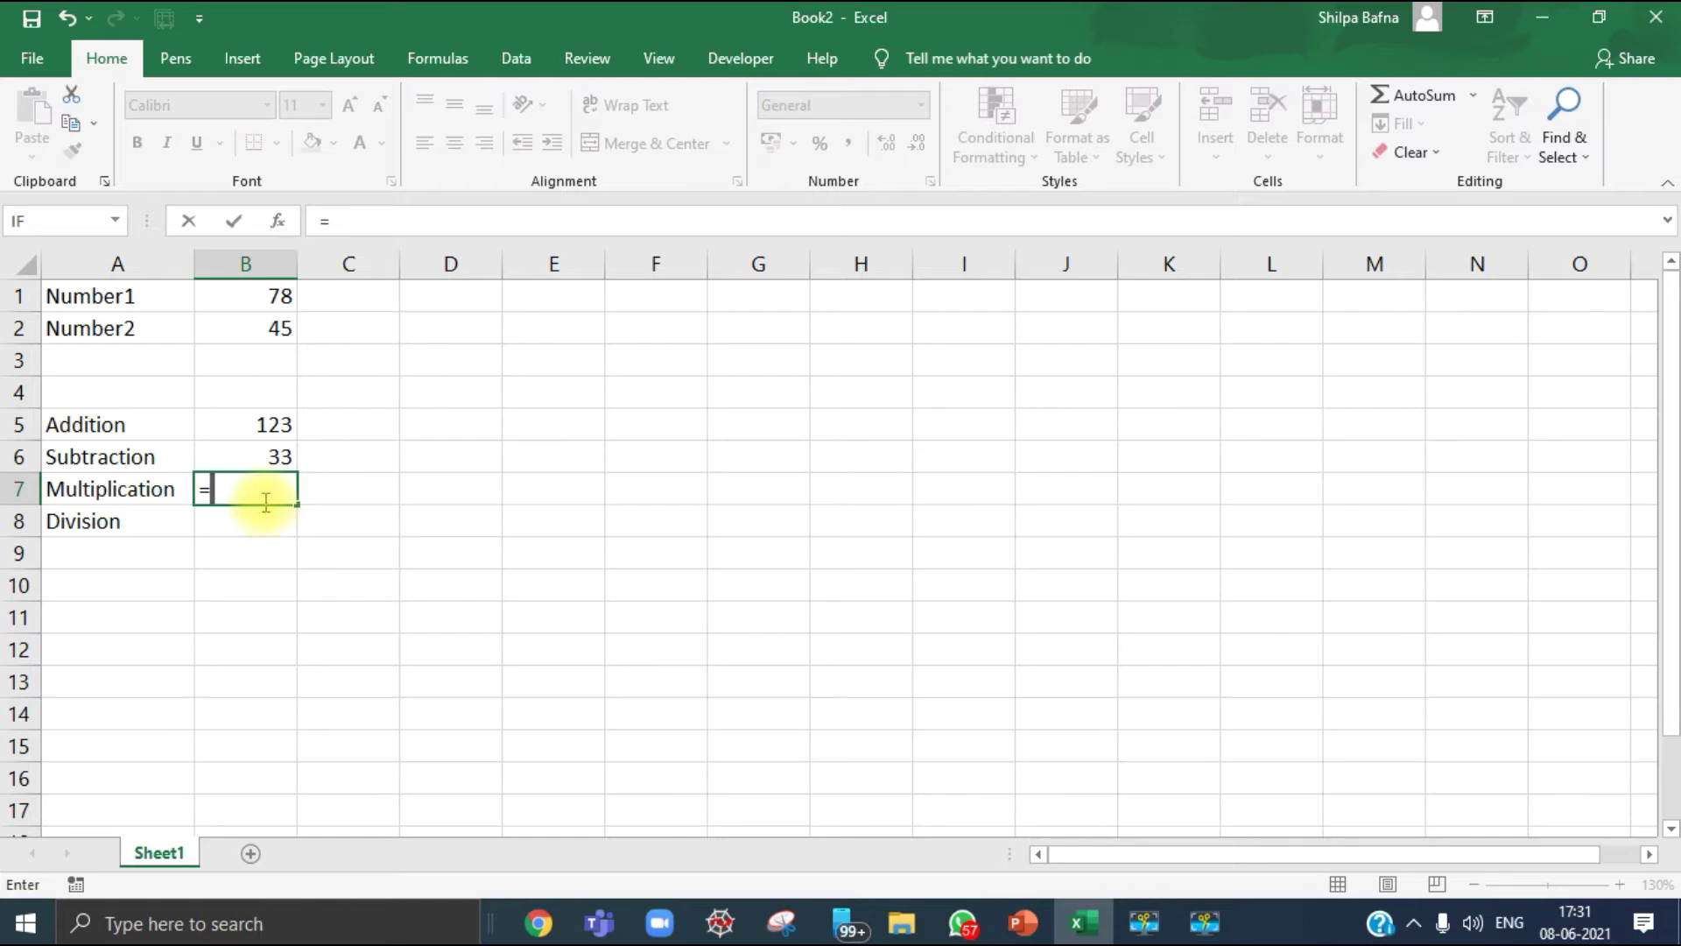
pyautogui.click(269, 298)
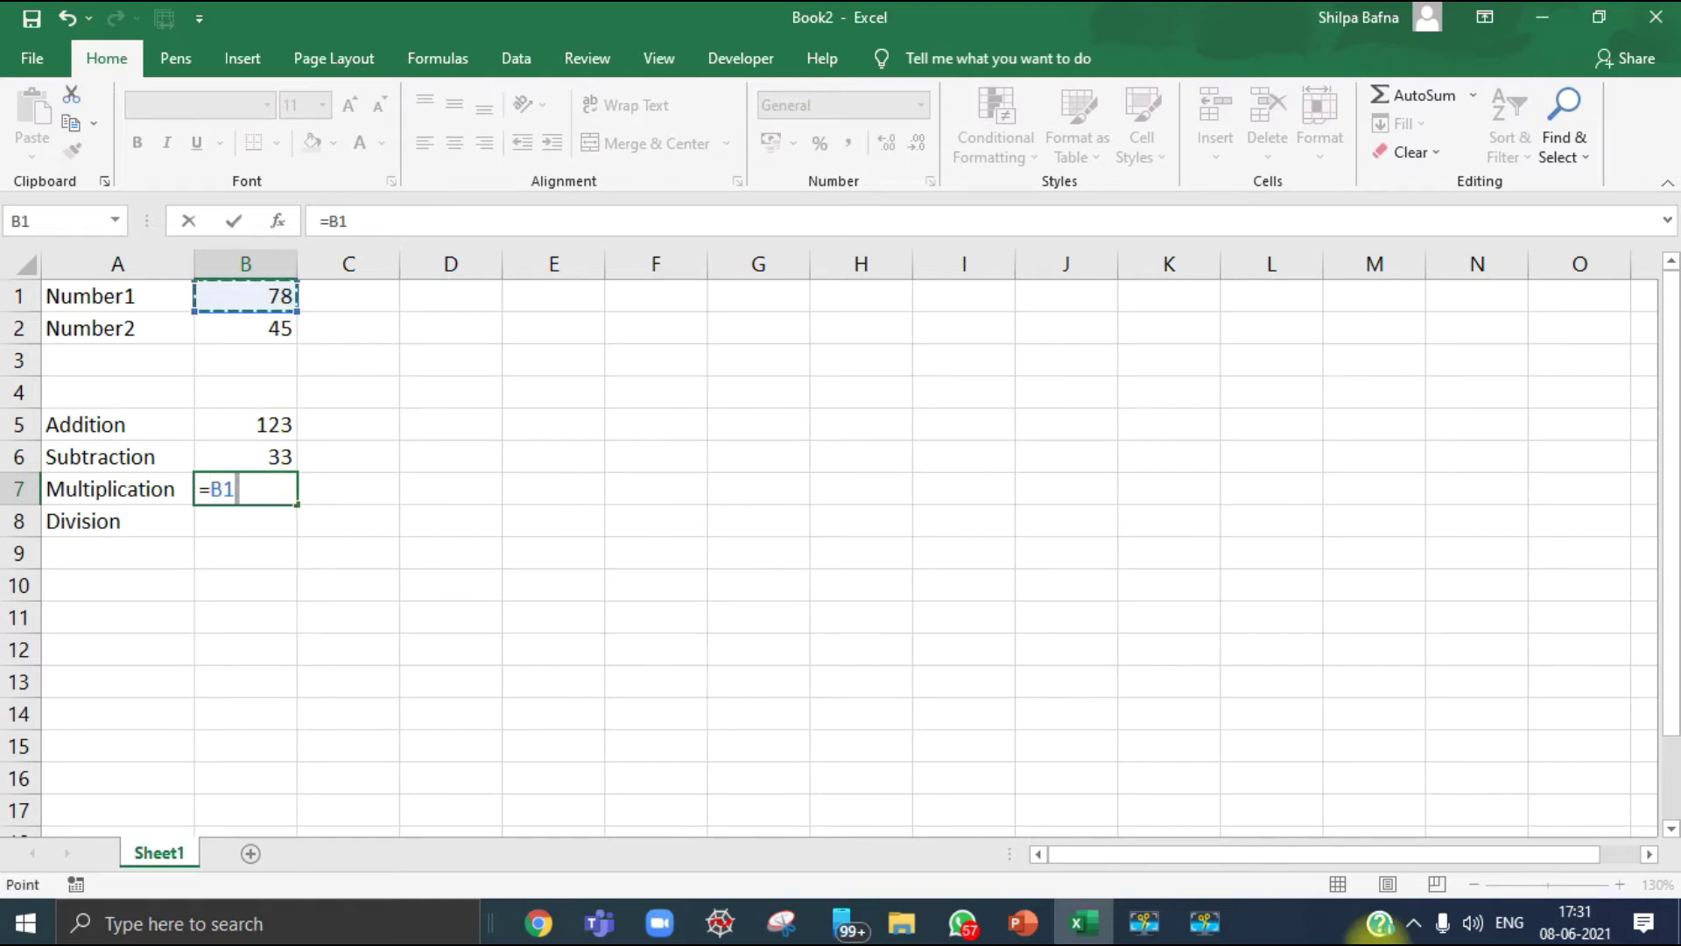
pyautogui.write('*')
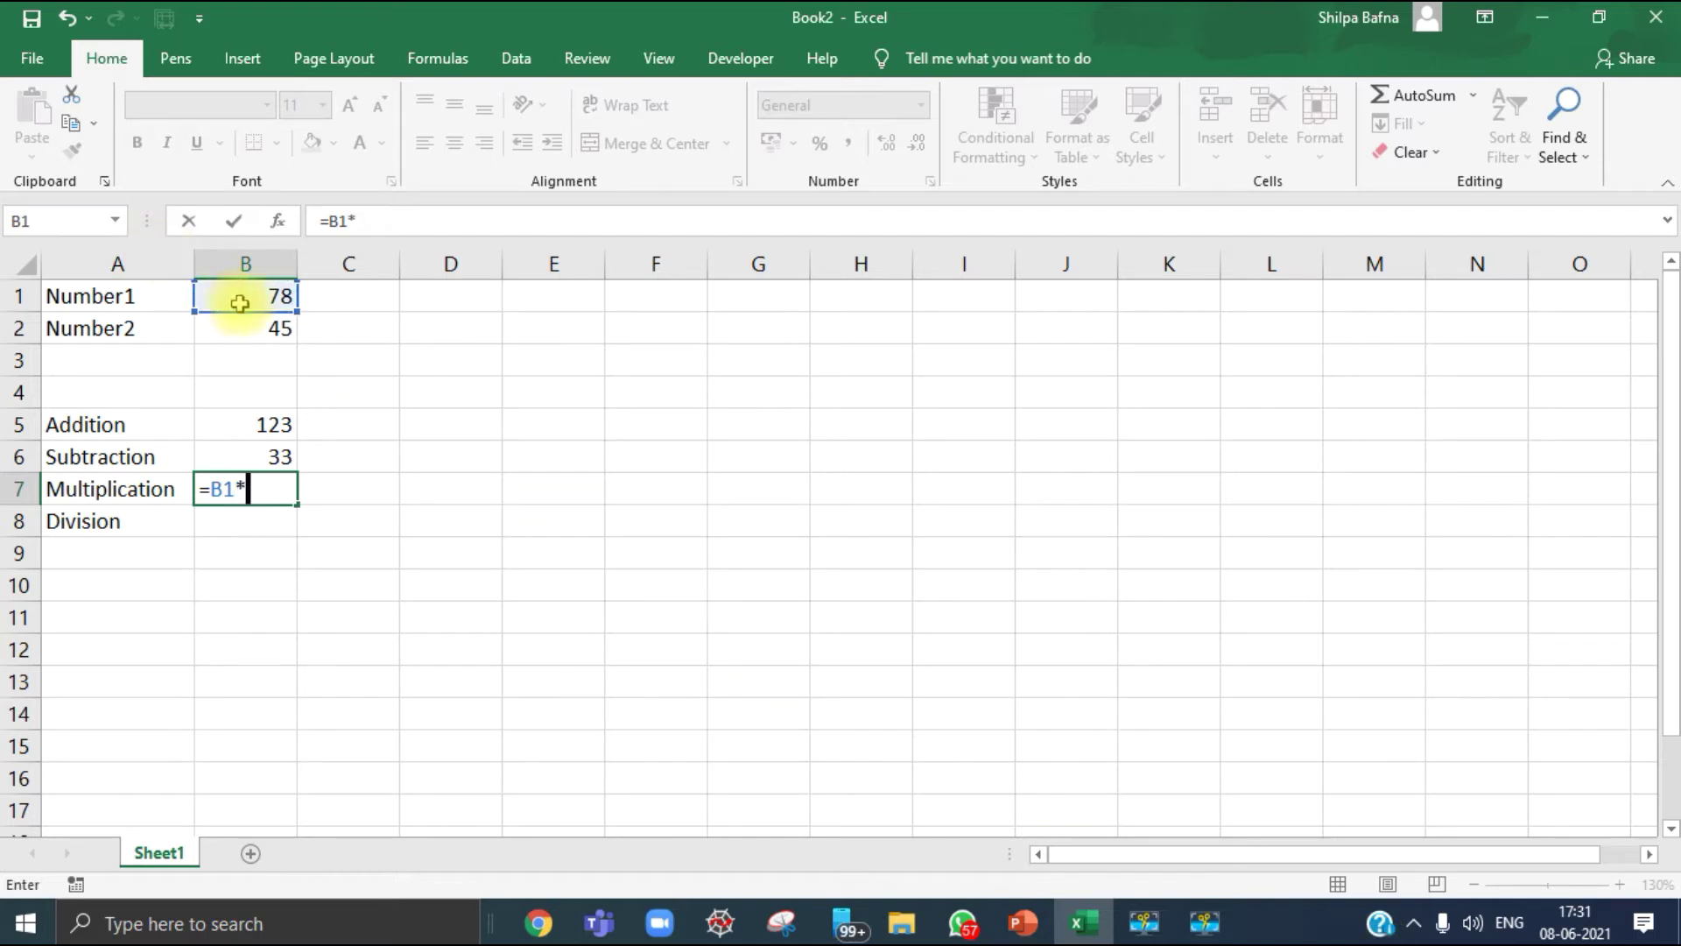
pyautogui.click(253, 327)
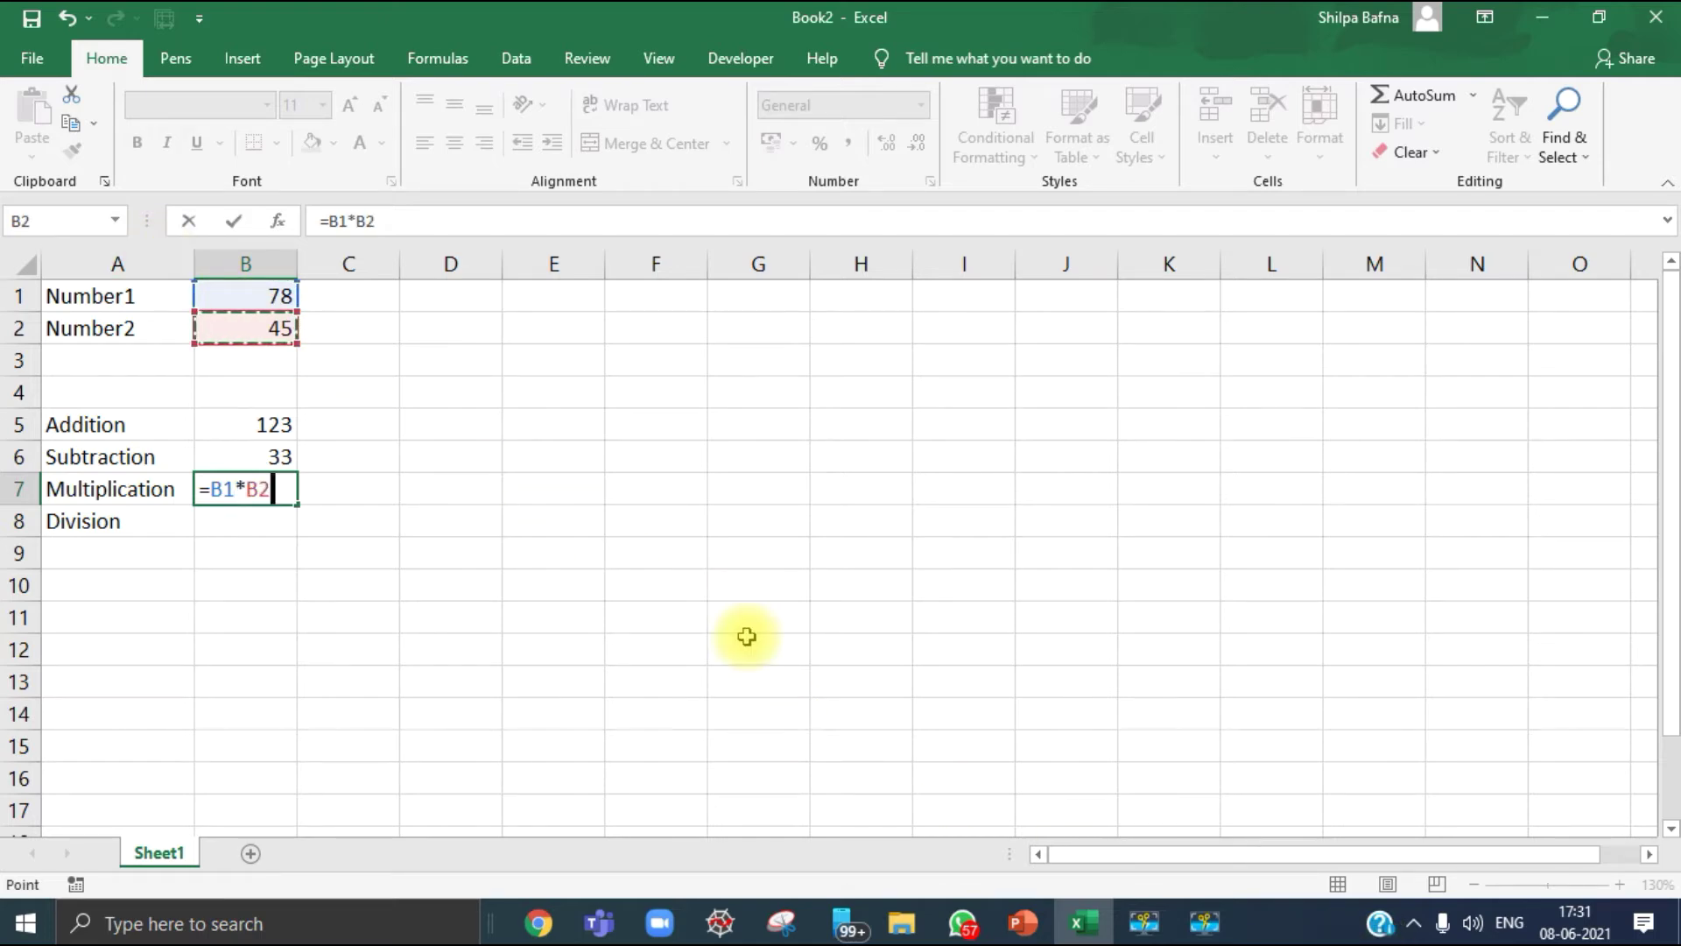
pyautogui.press('Return')
# Step: Enter the formula =B1/B2 in cell B8 to calculate the division
pyautogui.write('=')
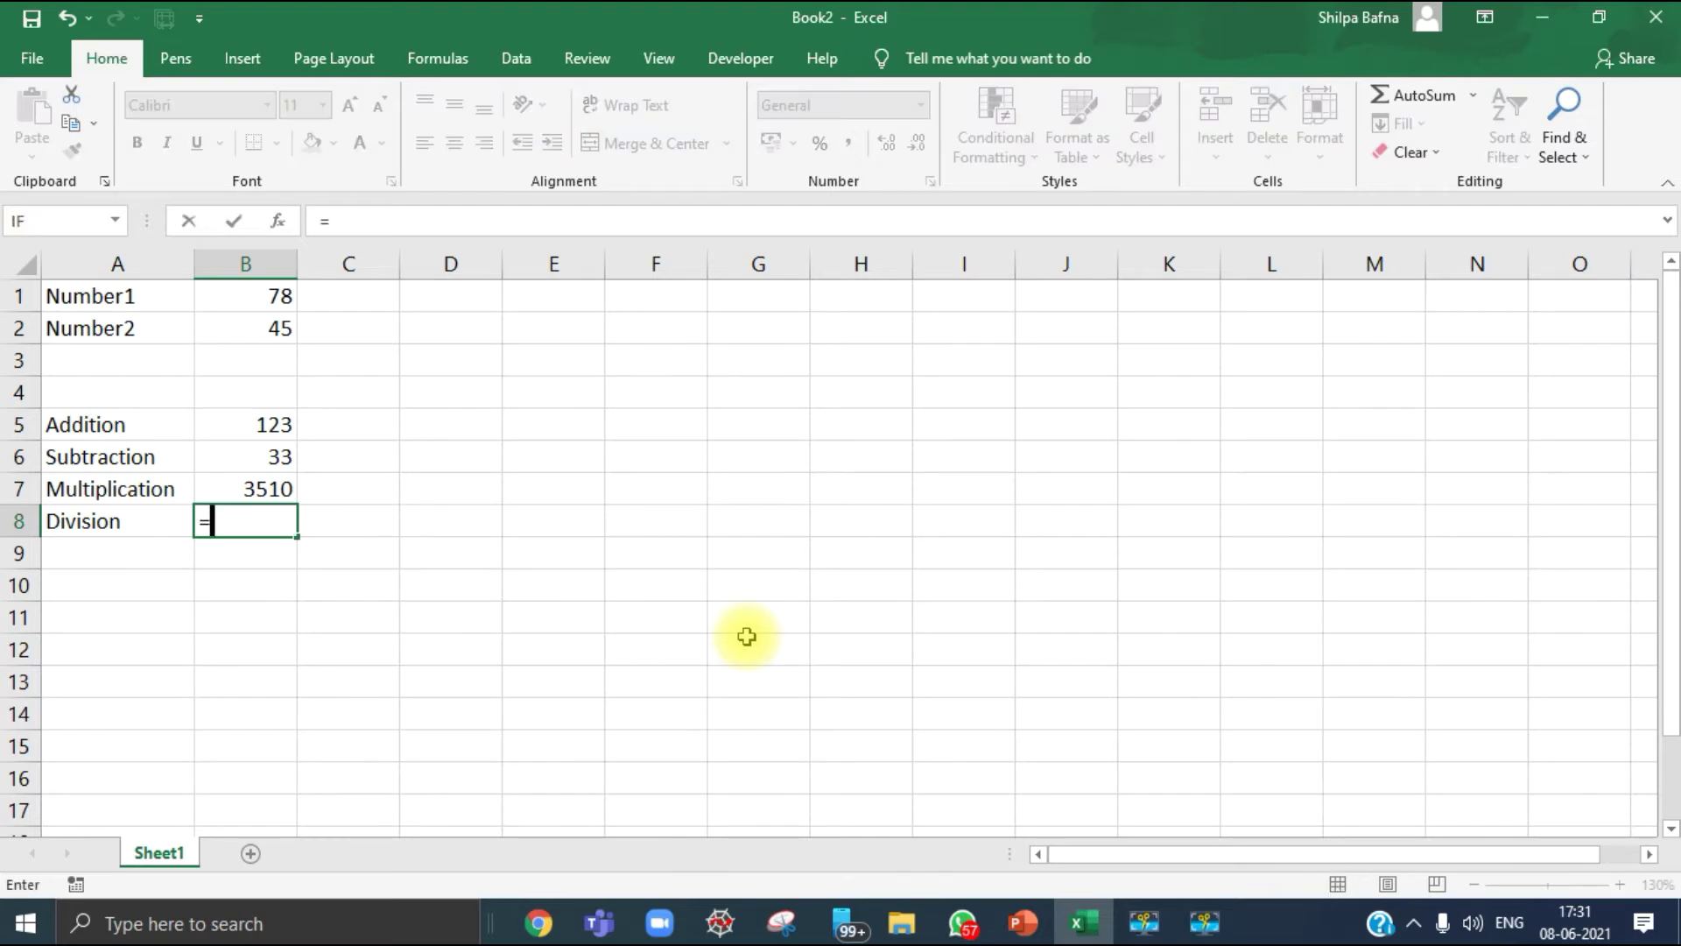
pyautogui.click(257, 303)
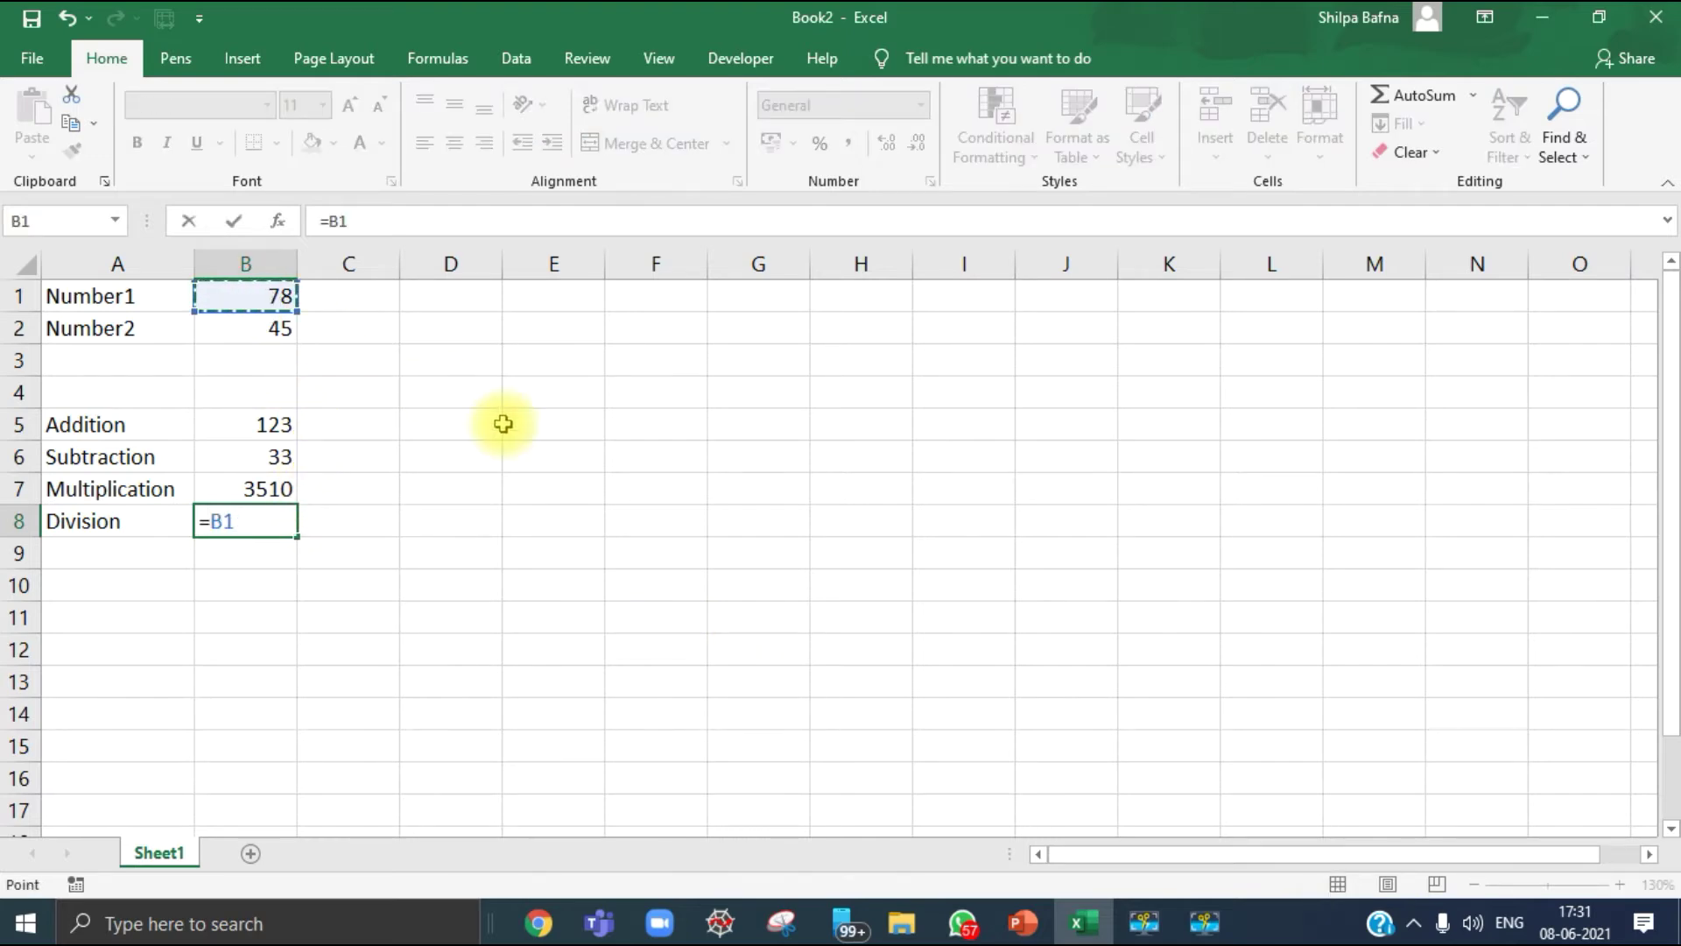
pyautogui.write('/')
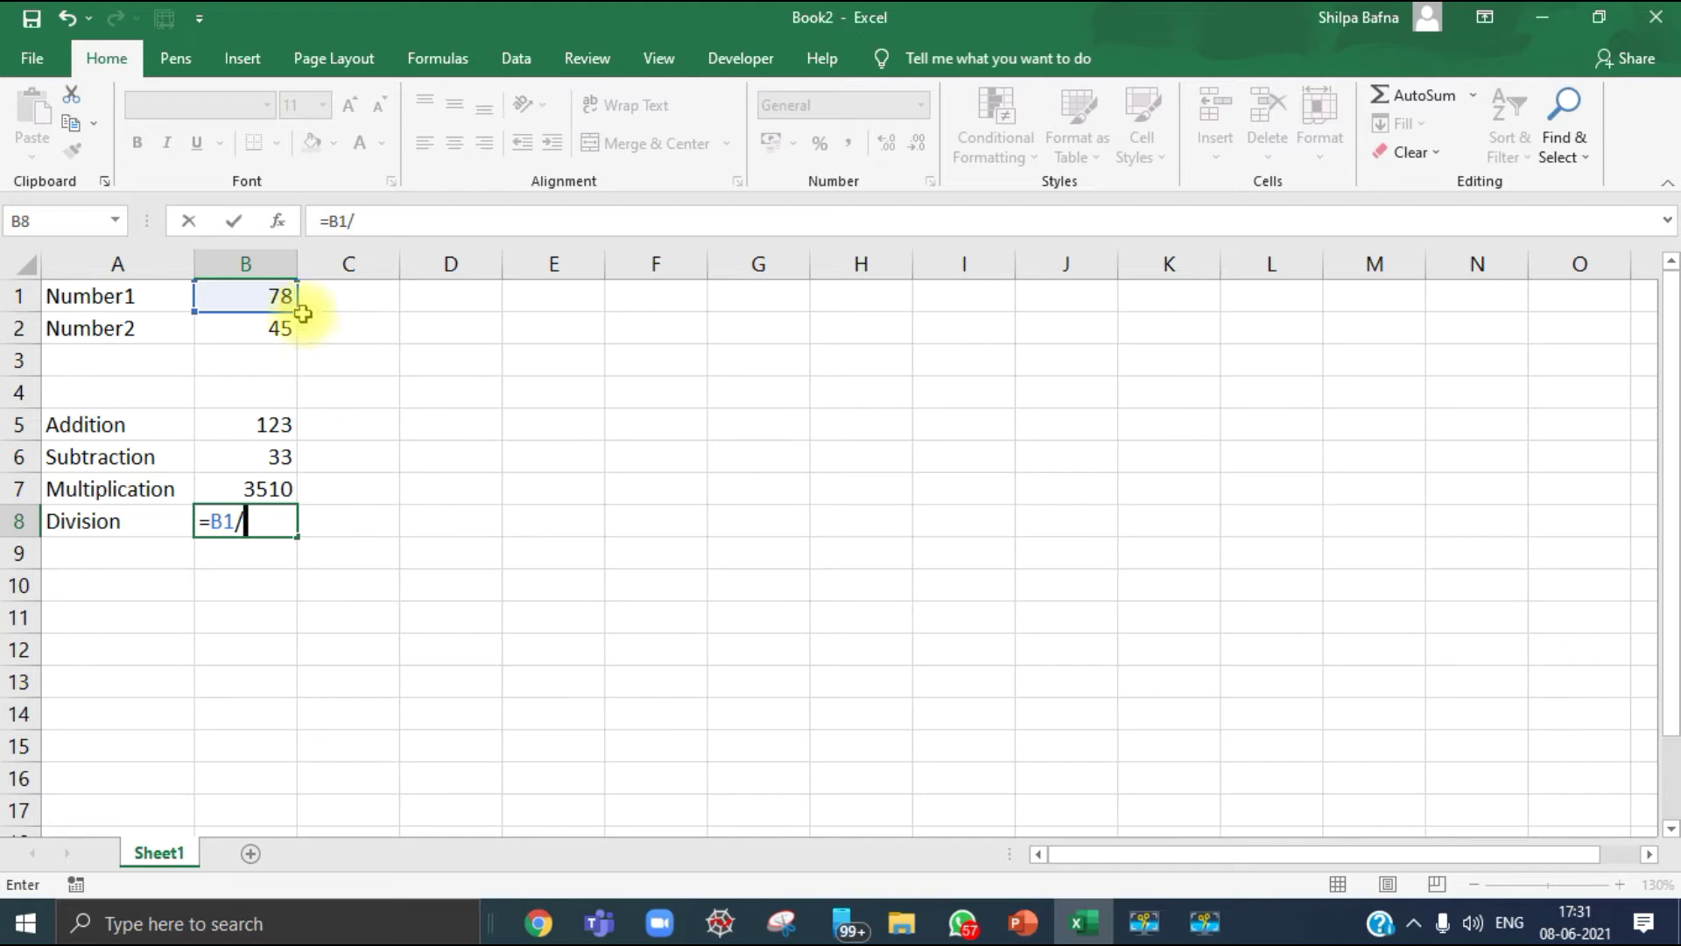
pyautogui.click(277, 330)
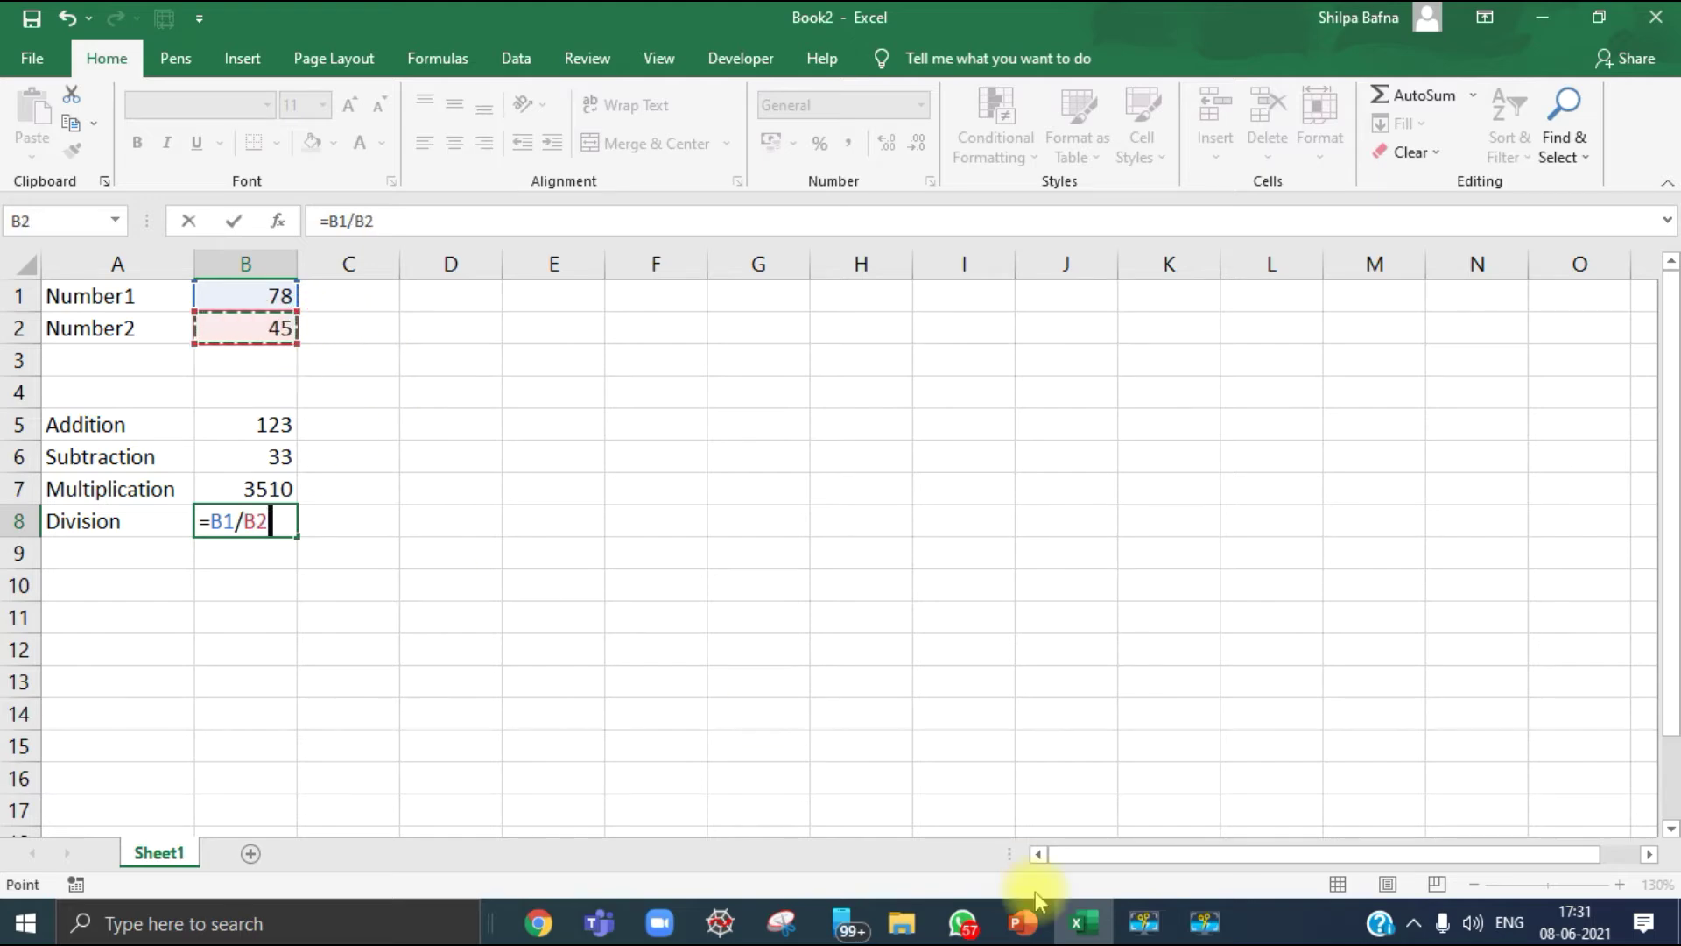
pyautogui.press('Return')
pyautogui.click(423, 578)
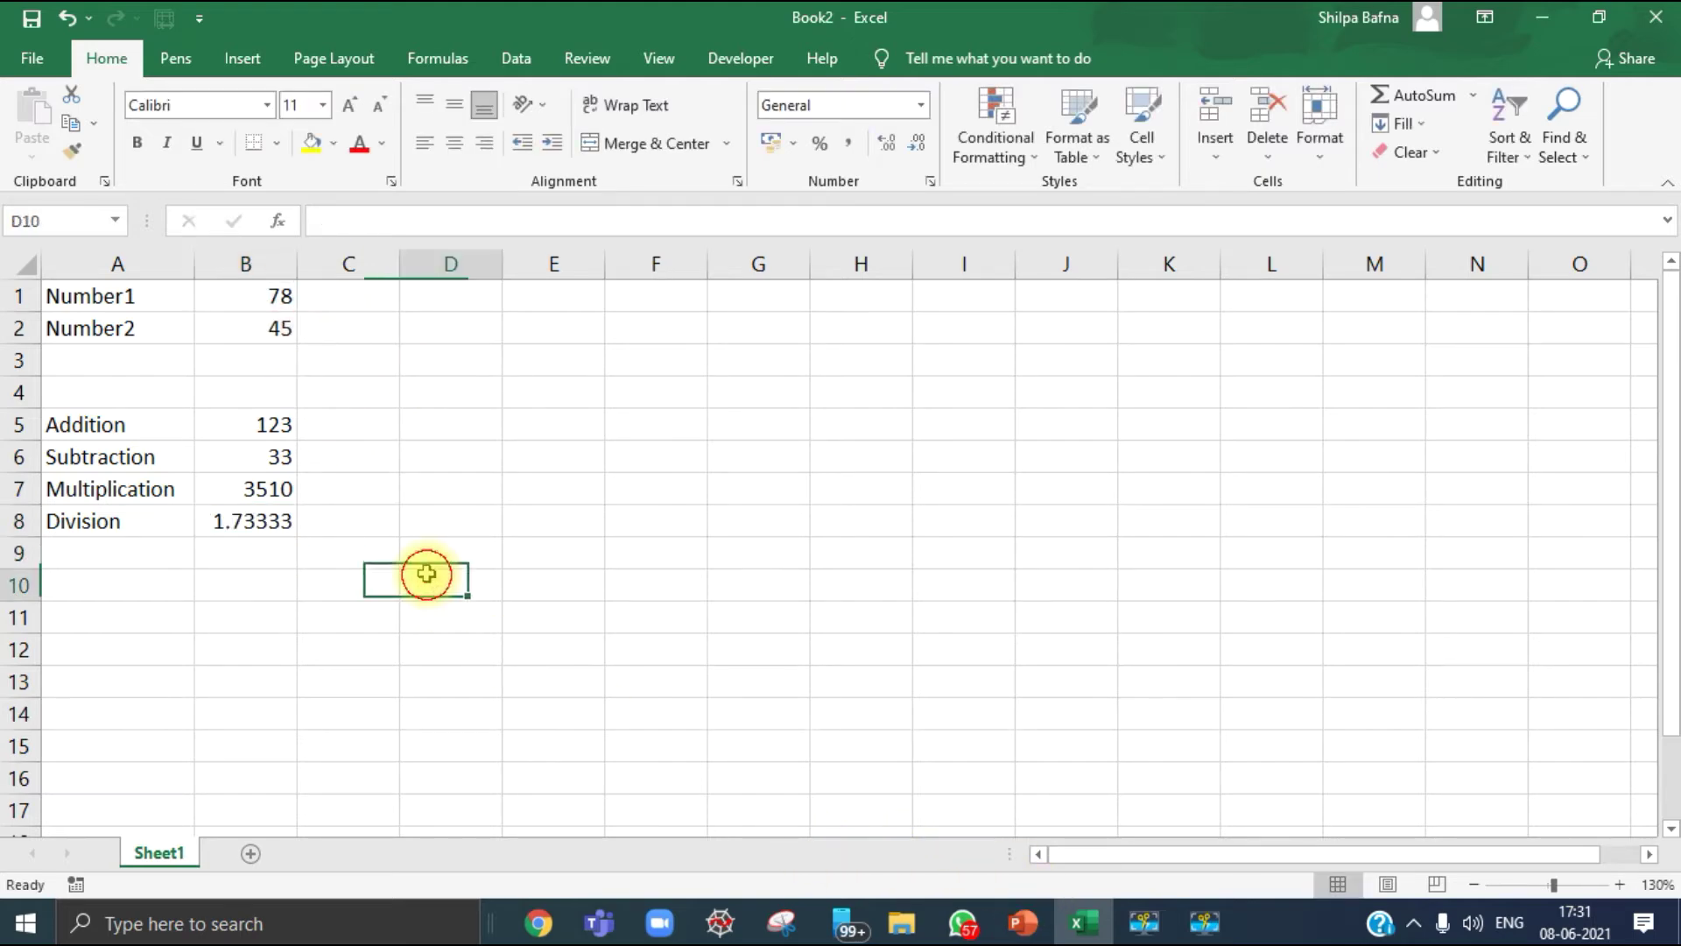
# Step: Review the four calculated results in B5:B8, including the Addition cell
pyautogui.click(254, 424)
pyautogui.moveTo(272, 456); pyautogui.dragTo(255, 517)
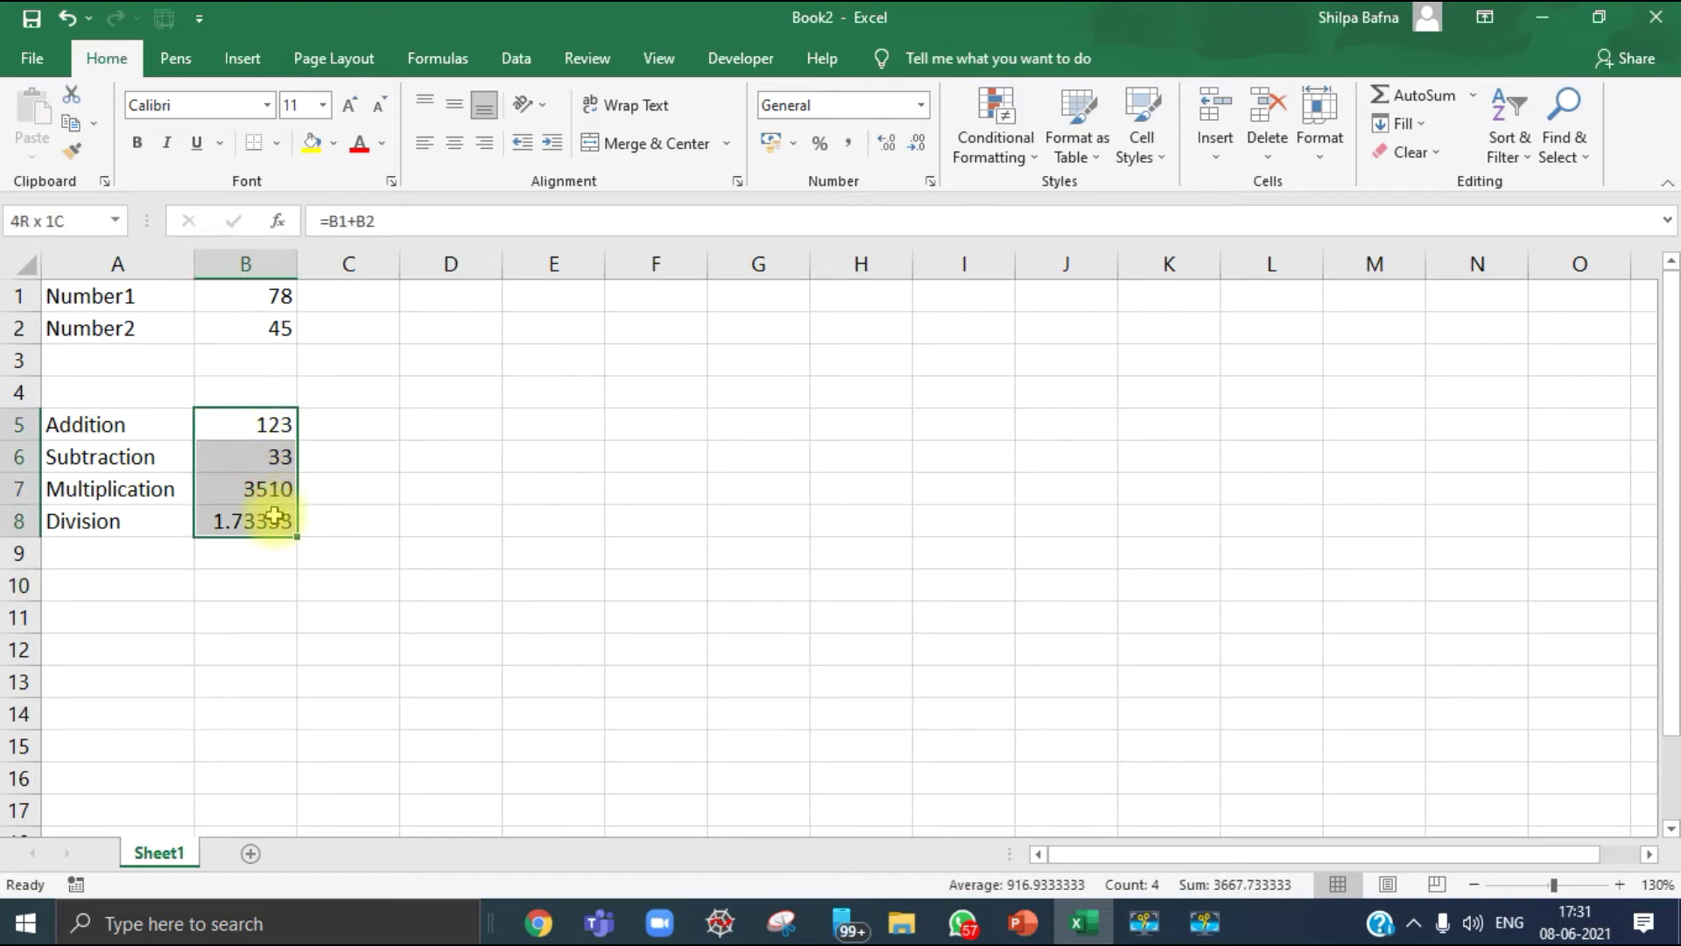
pyautogui.click(447, 556)
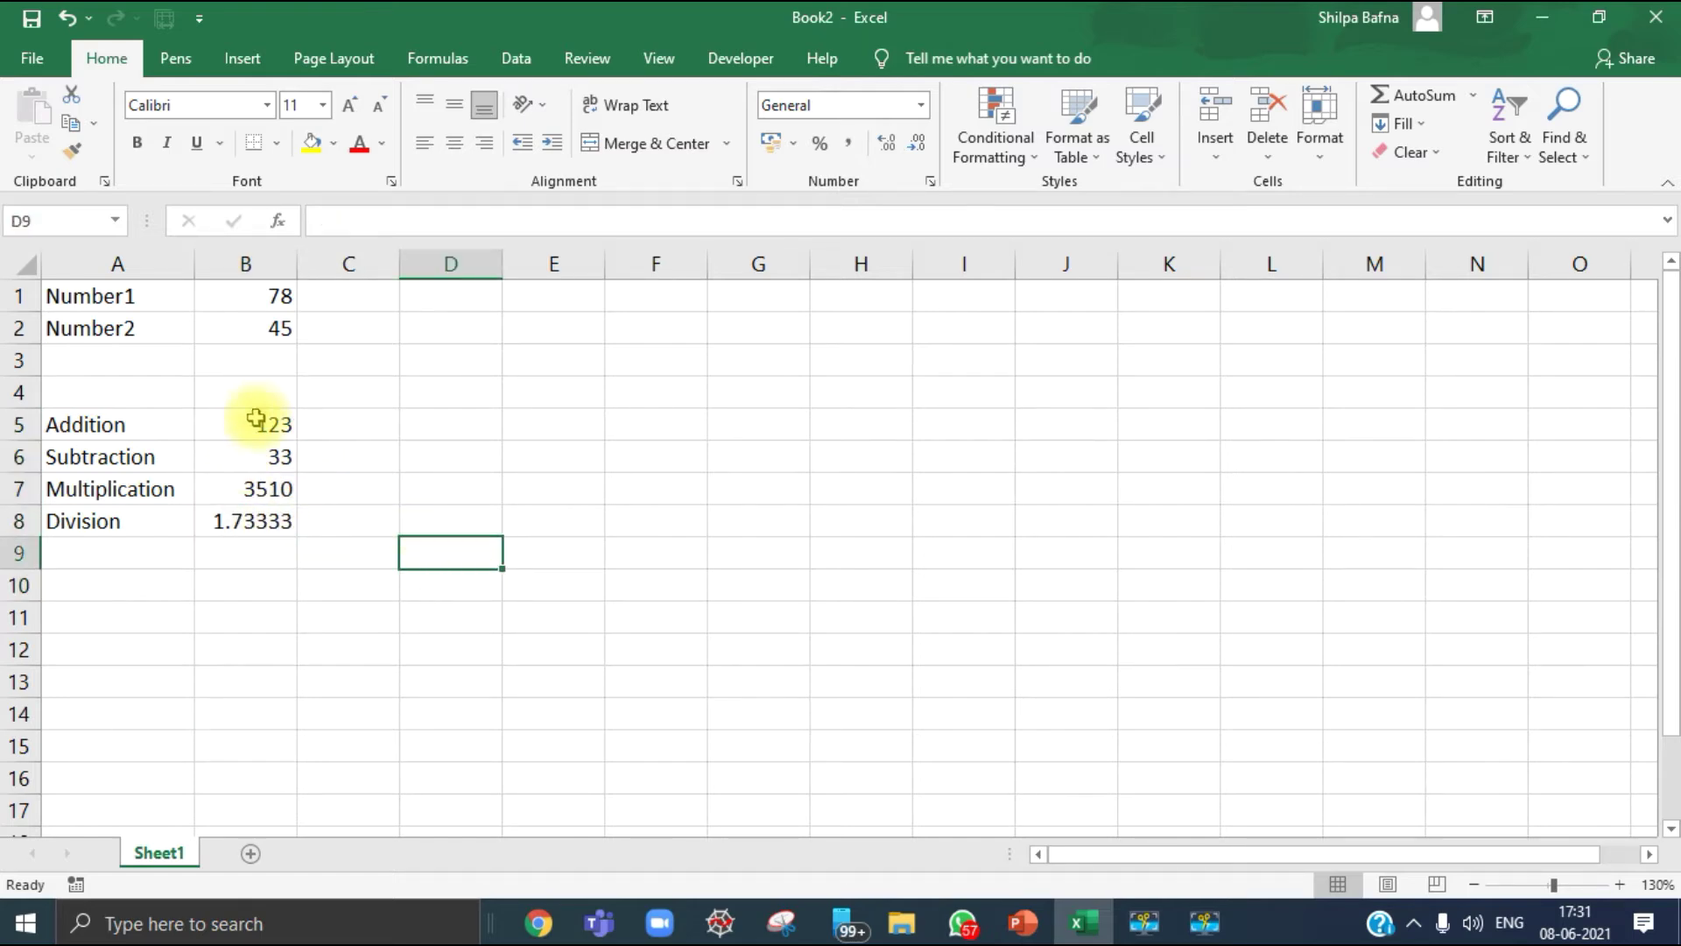
pyautogui.moveTo(263, 425); pyautogui.dragTo(278, 517)
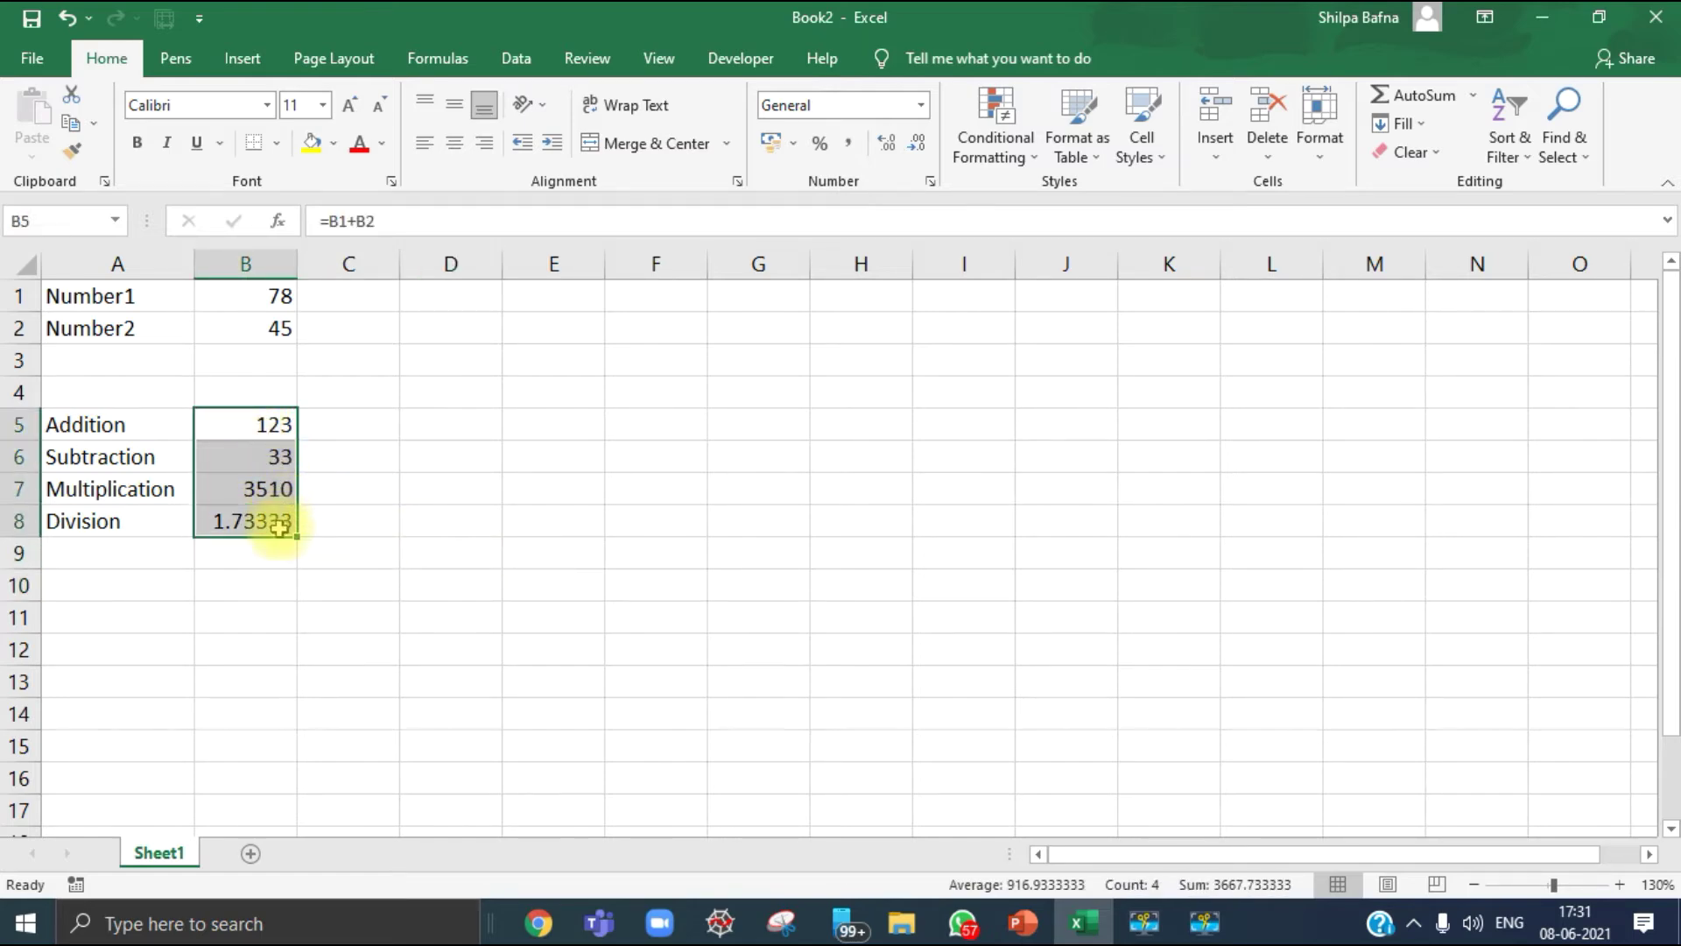
pyautogui.click(484, 589)
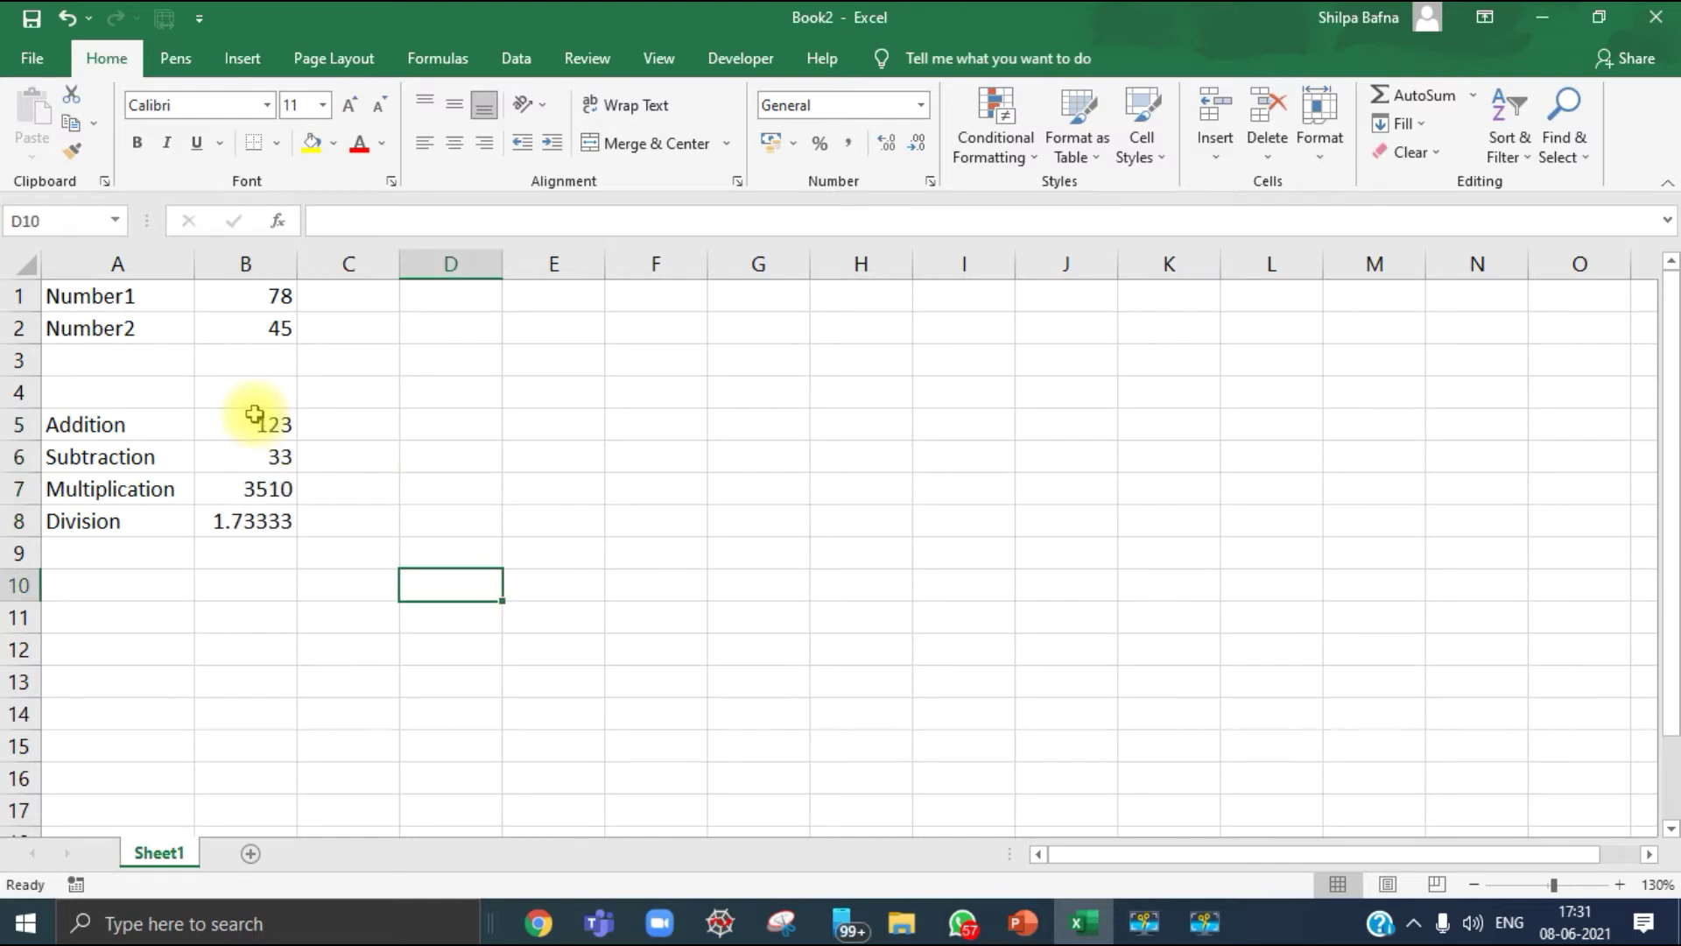
pyautogui.click(243, 428)
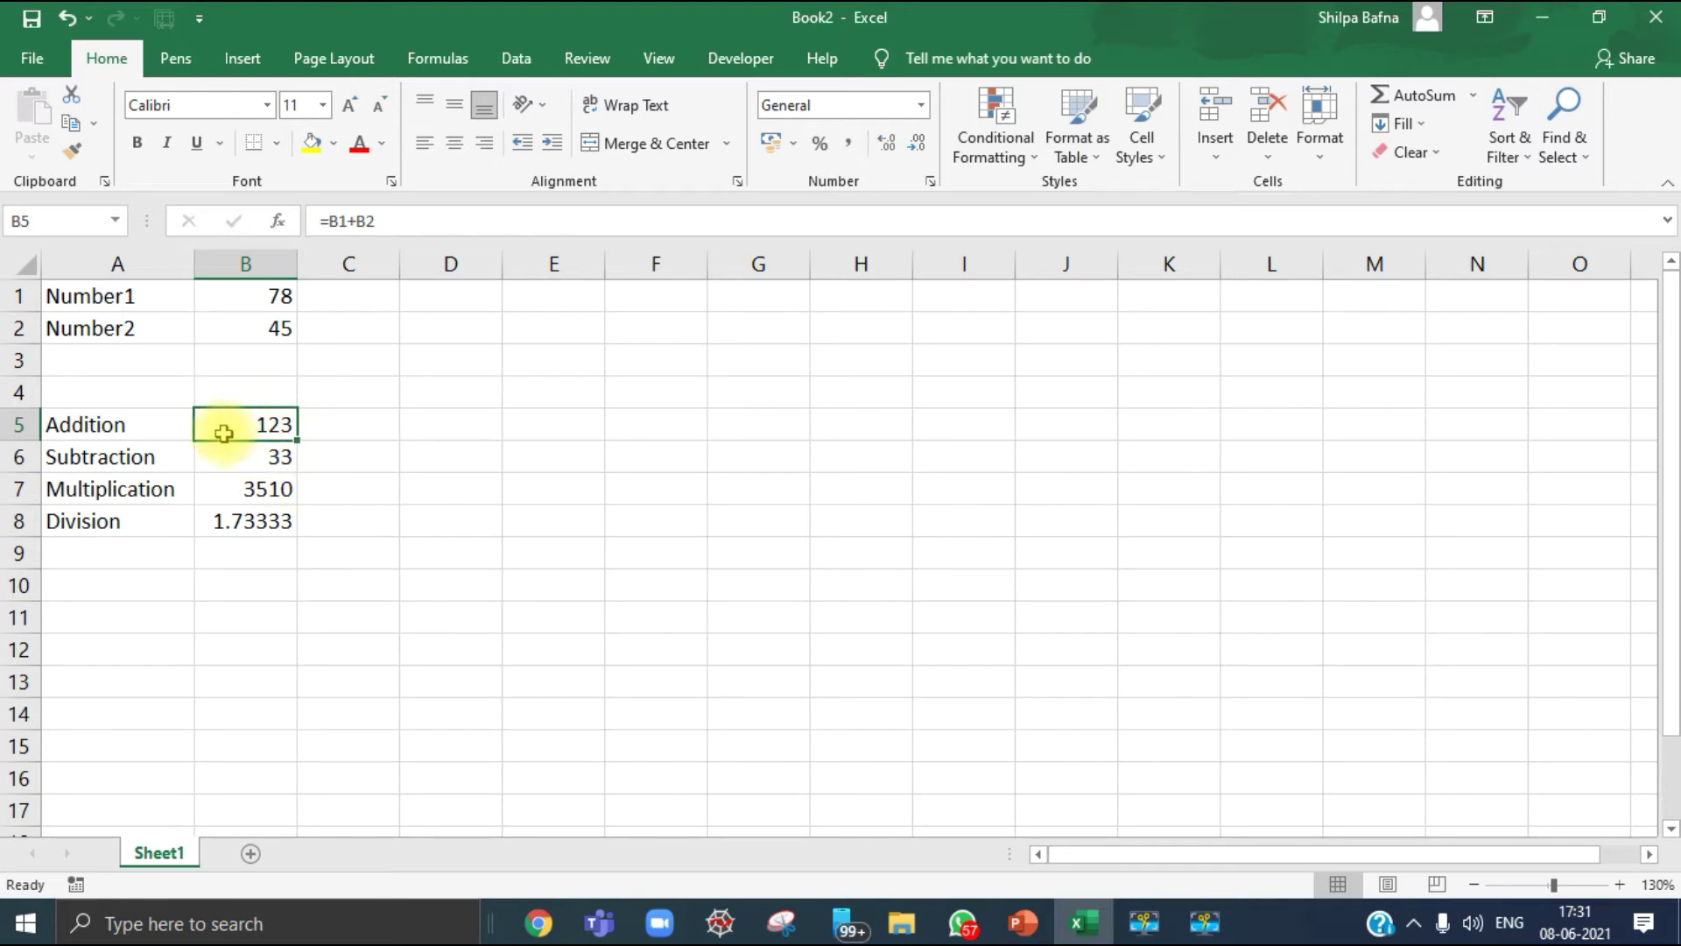
pyautogui.click(349, 629)
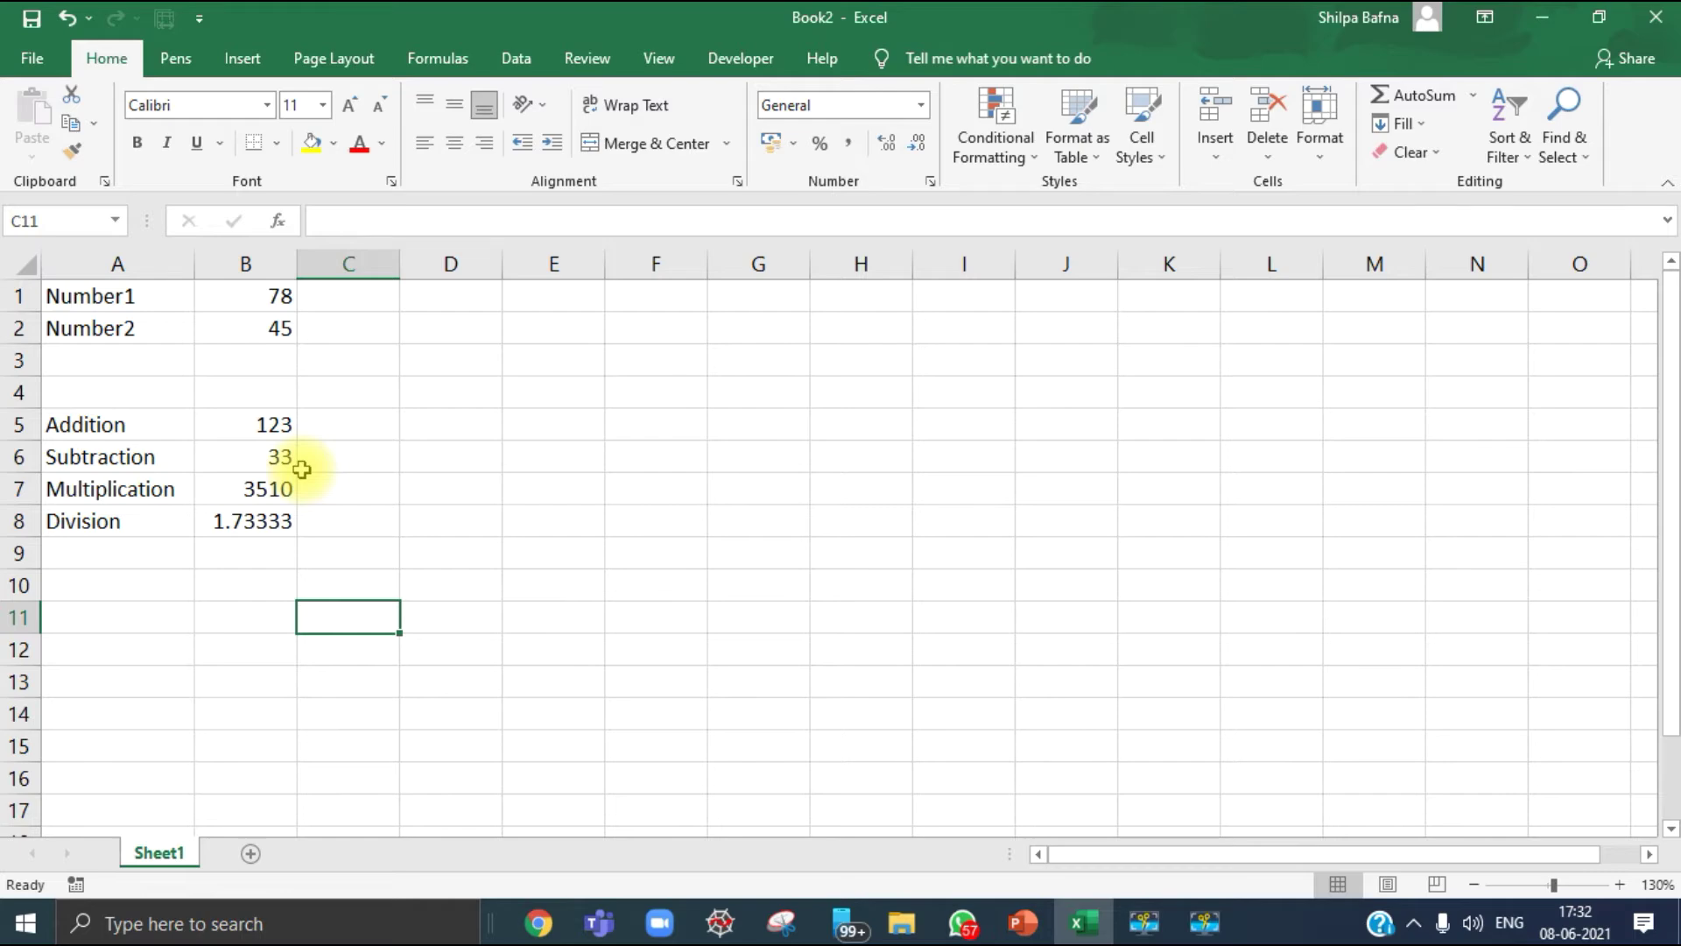
# Step: Examine the cell references in the Multiplication formula in B7 and the Subtraction formula in B6
pyautogui.click(251, 488)
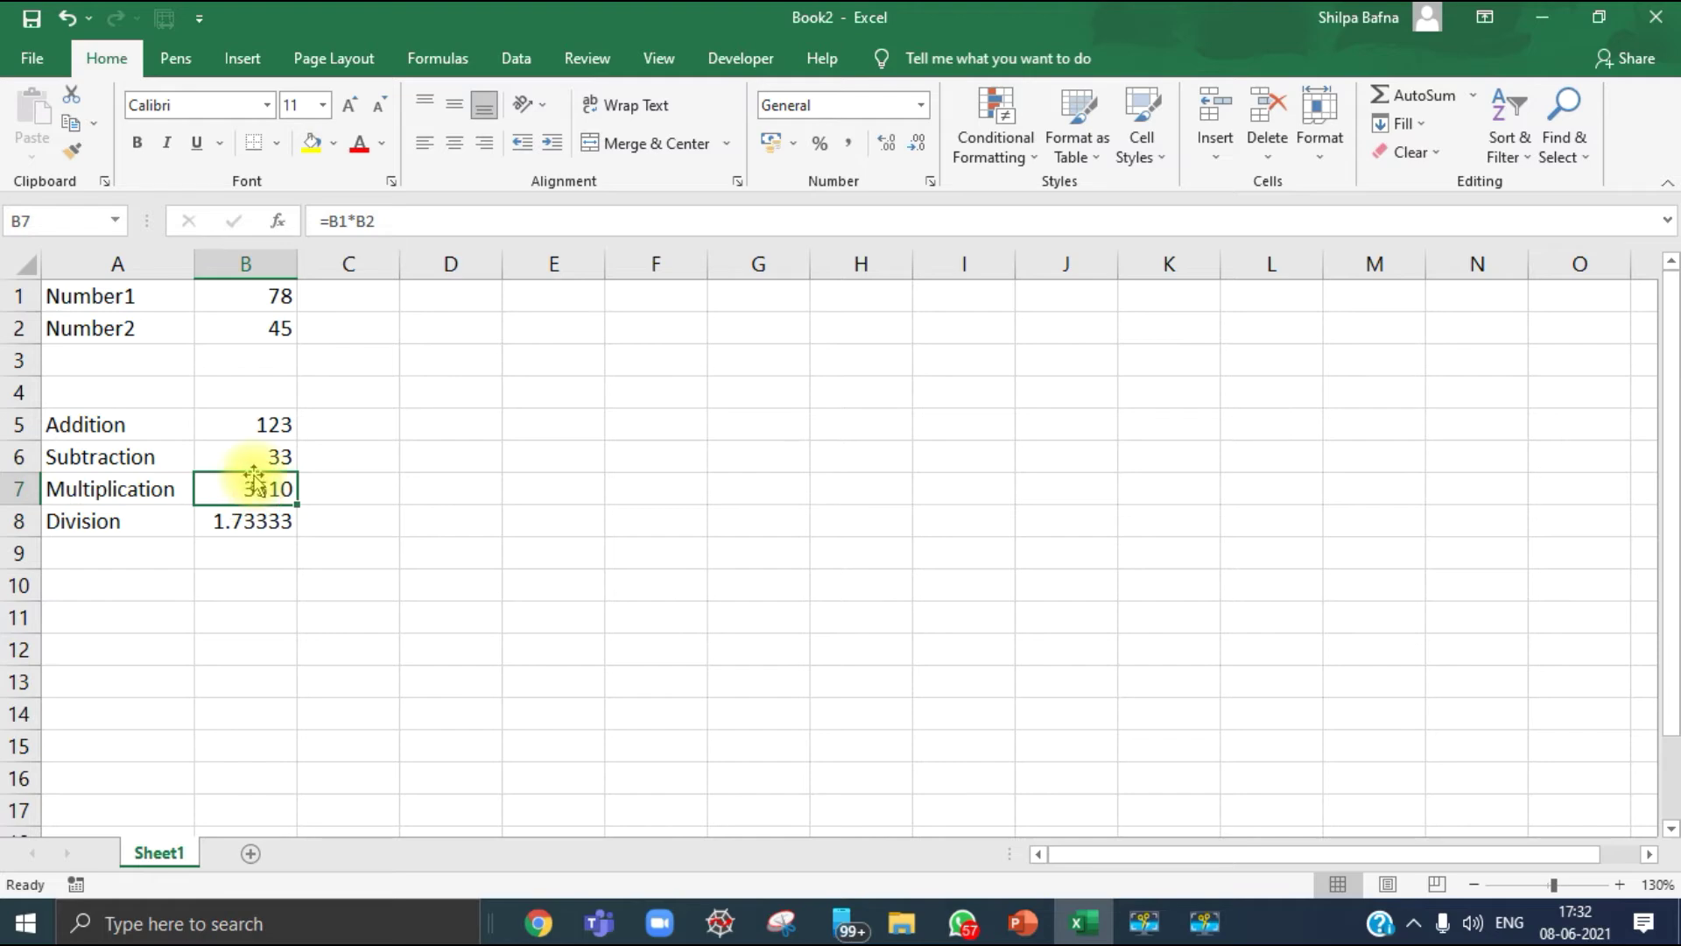
pyautogui.click(374, 218)
pyautogui.moveTo(376, 221); pyautogui.dragTo(320, 220)
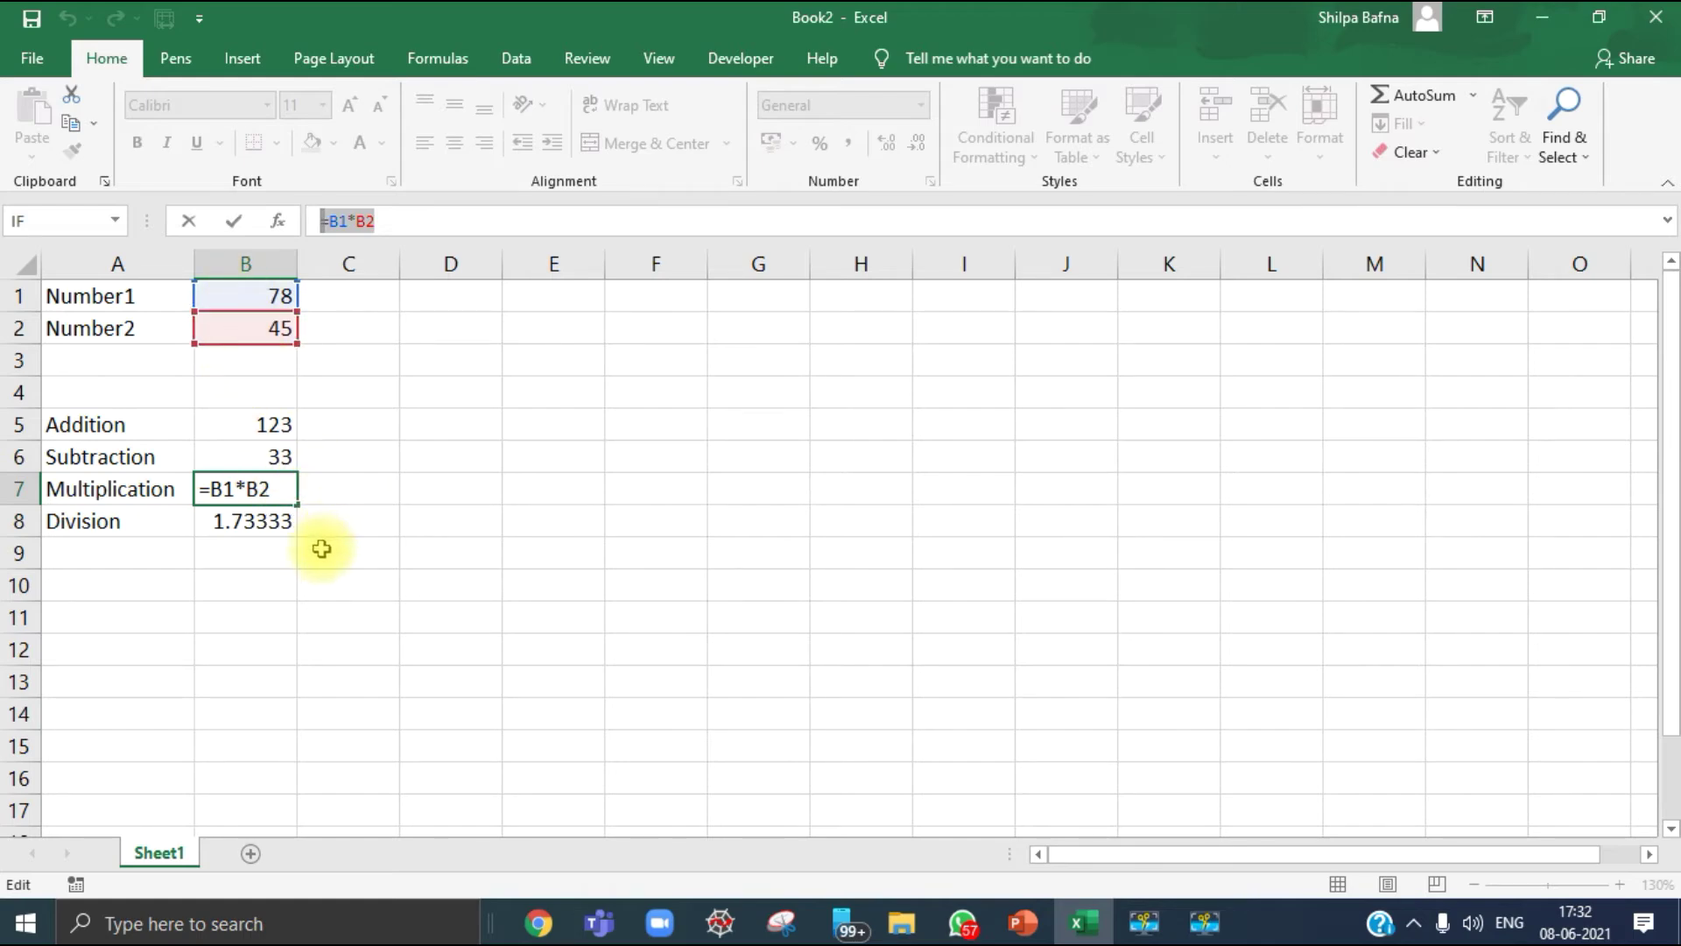
pyautogui.click(302, 555)
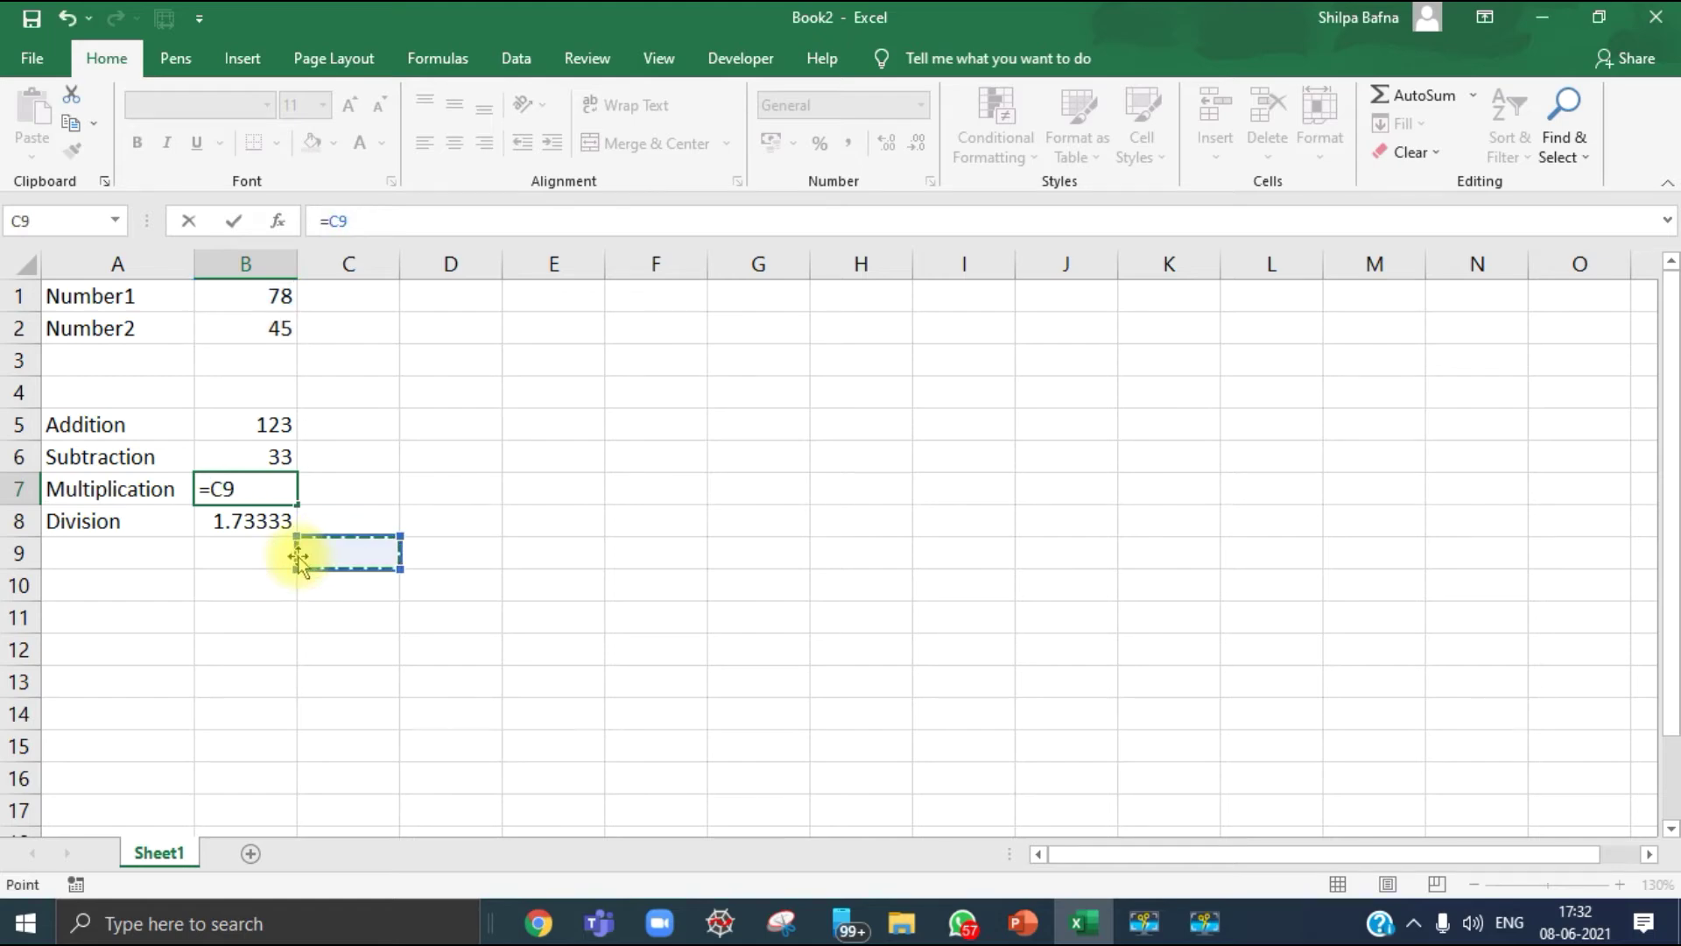
pyautogui.press('Escape')
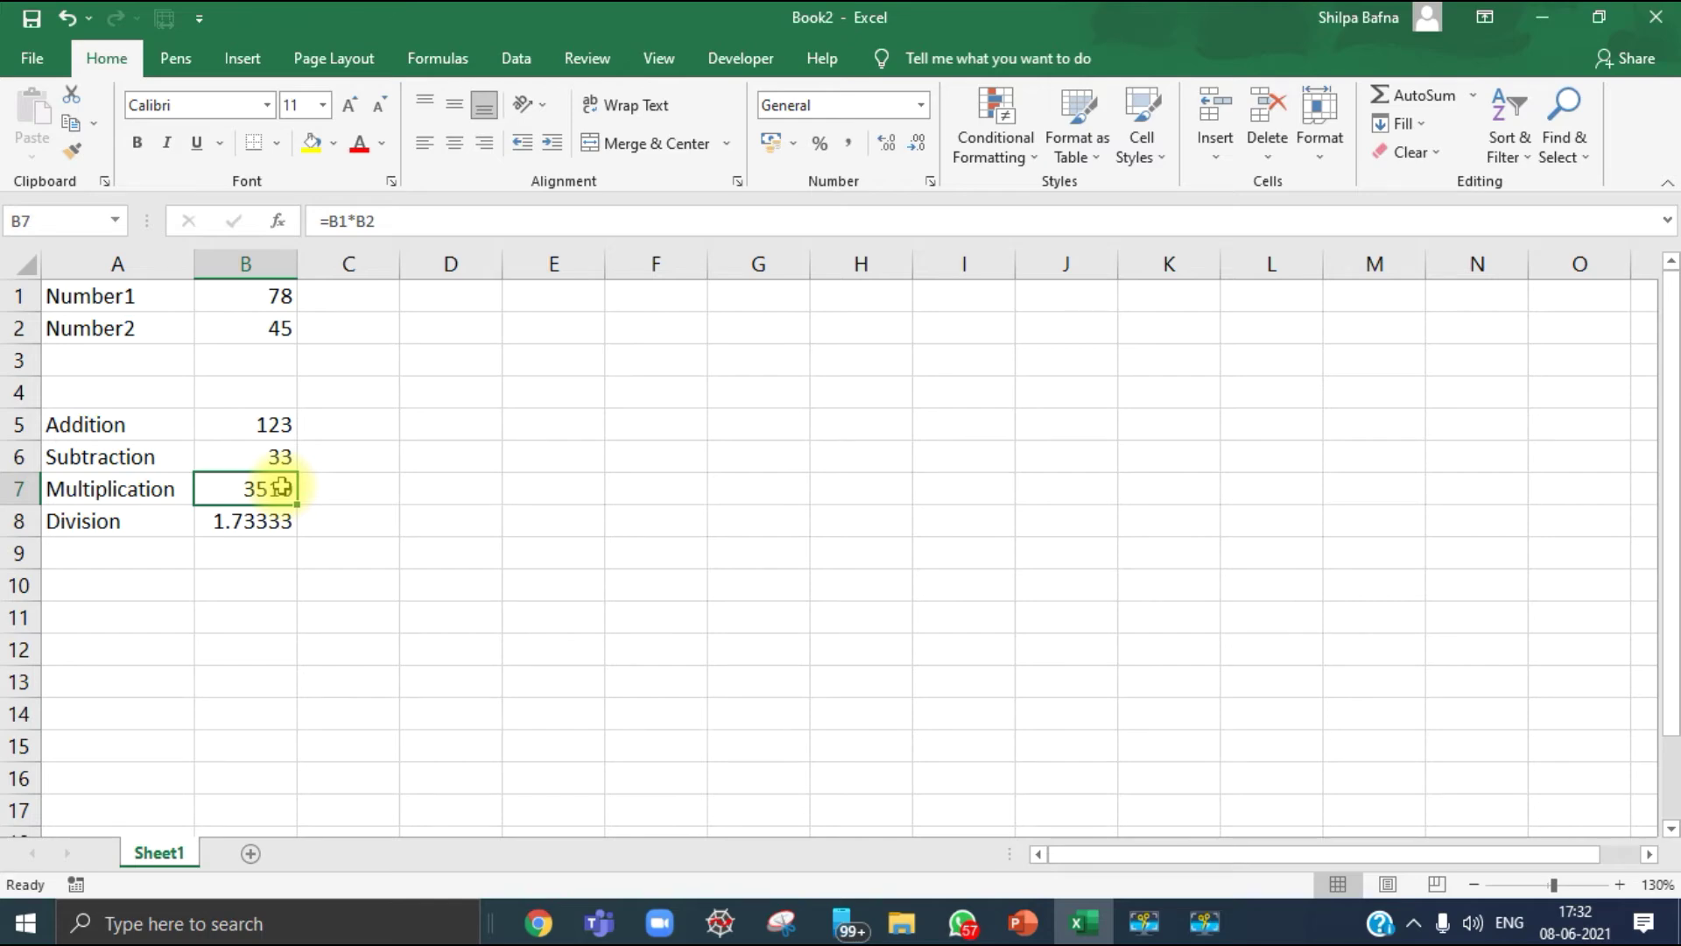
pyautogui.click(280, 454)
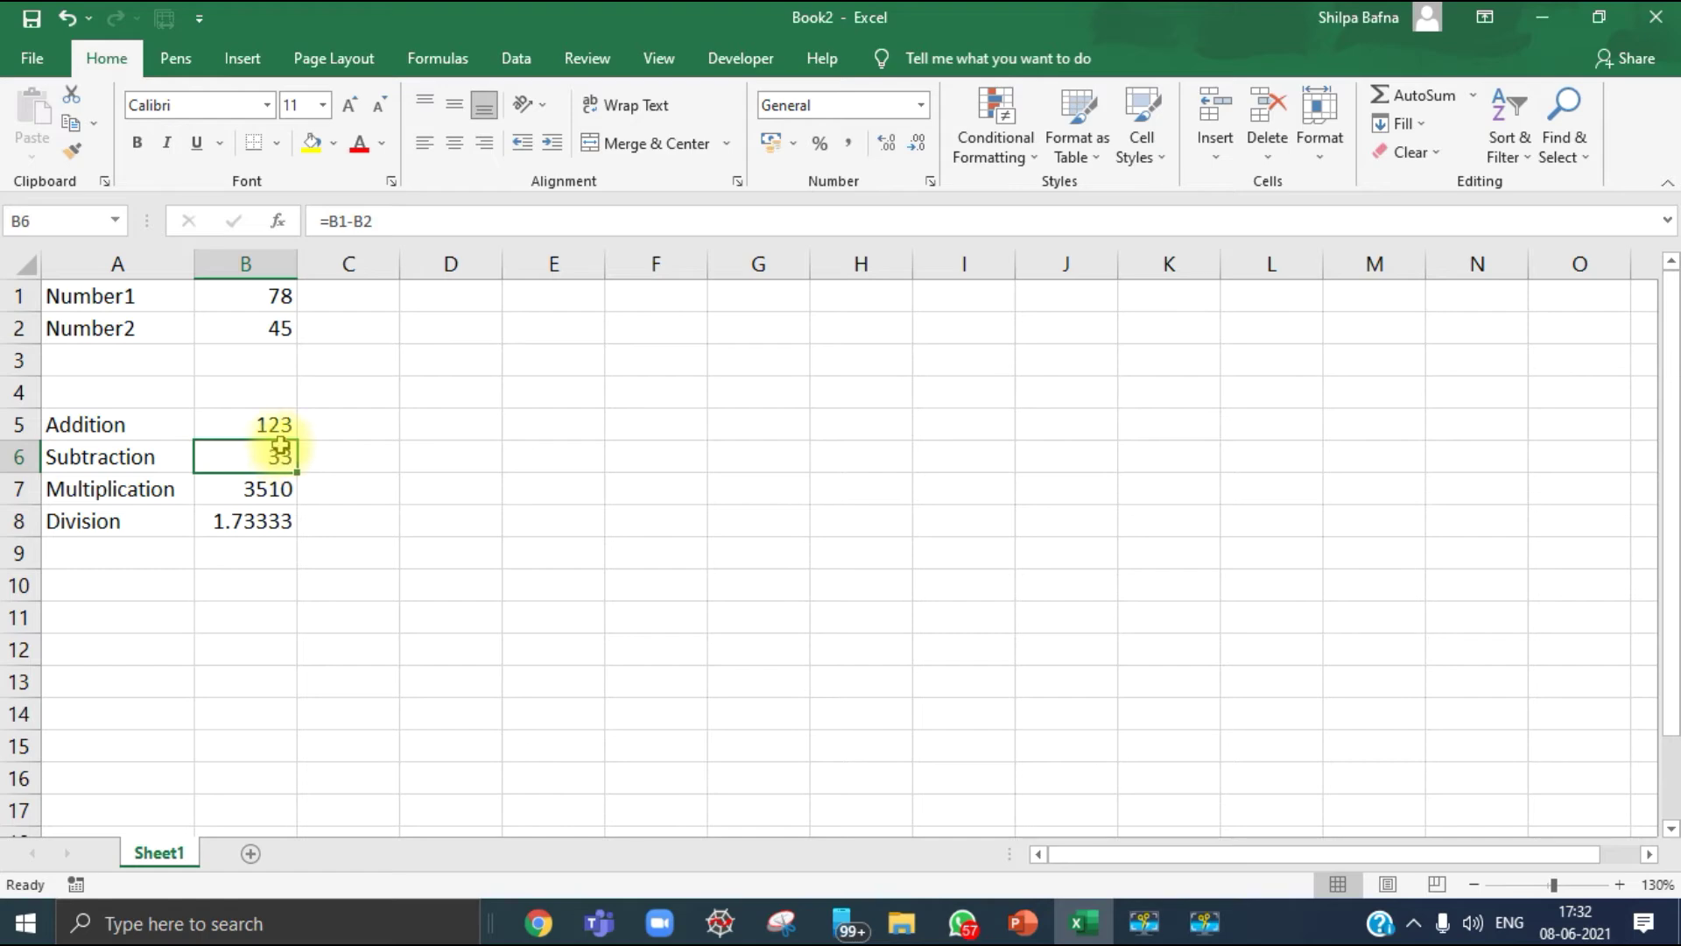
# Step: Extend the Addition formula in B5 with the constant 678 so it reads =B1+B2+678, and check the edited cell
pyautogui.click(274, 424)
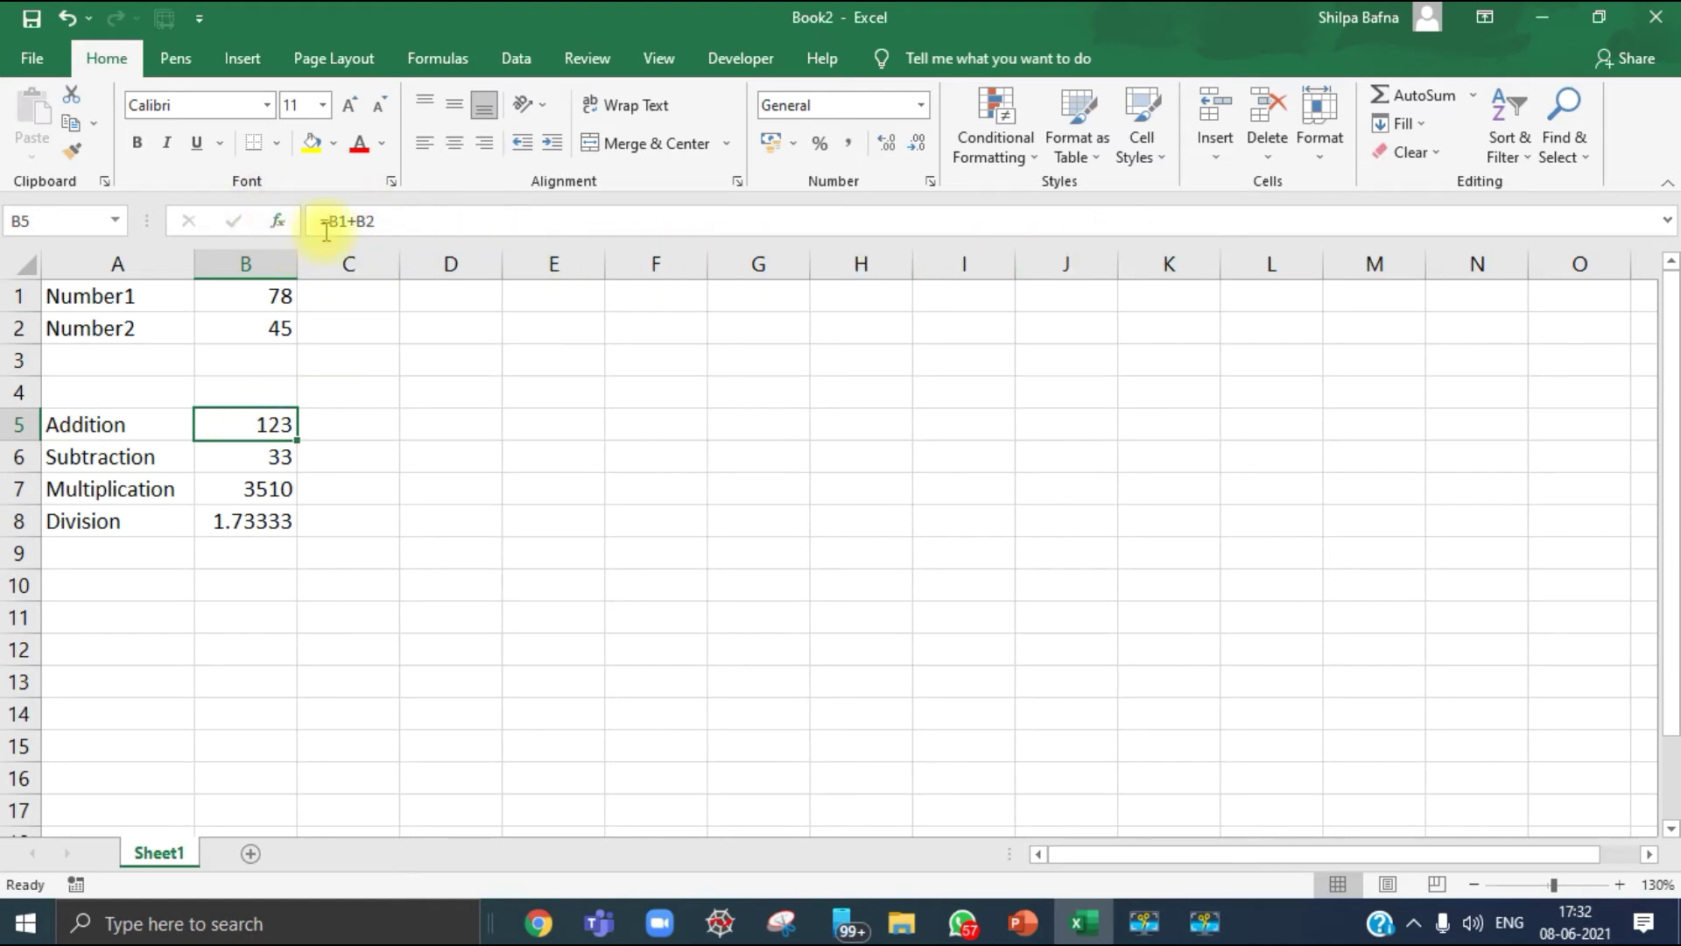
pyautogui.click(388, 222)
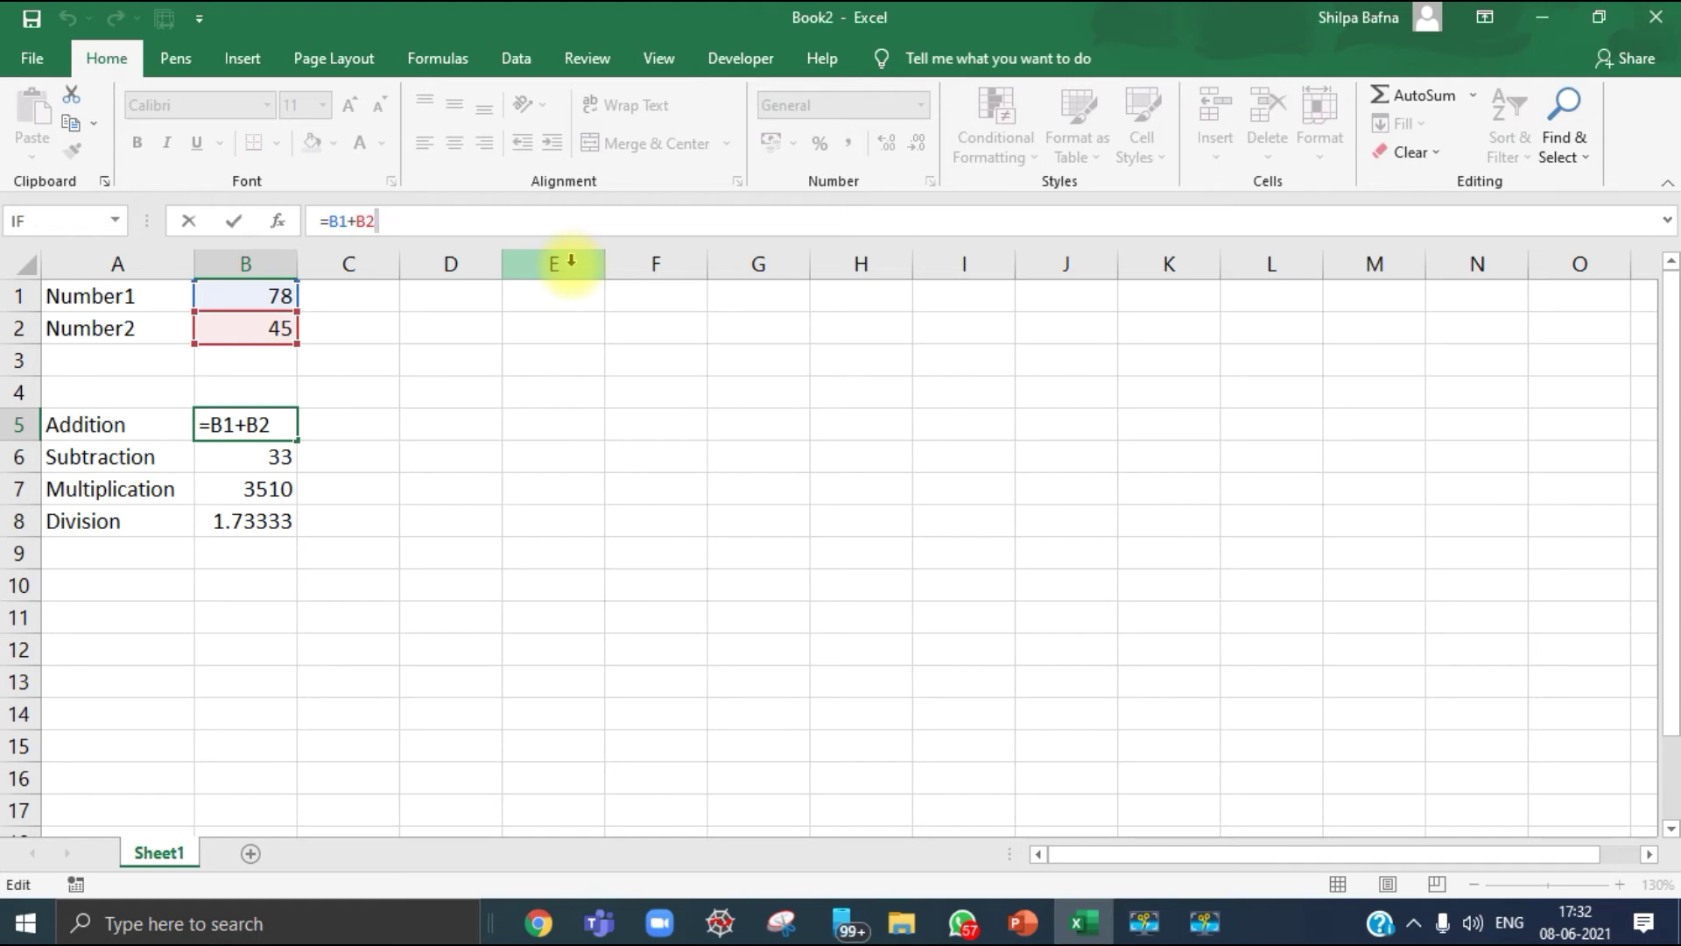
pyautogui.write('+678')
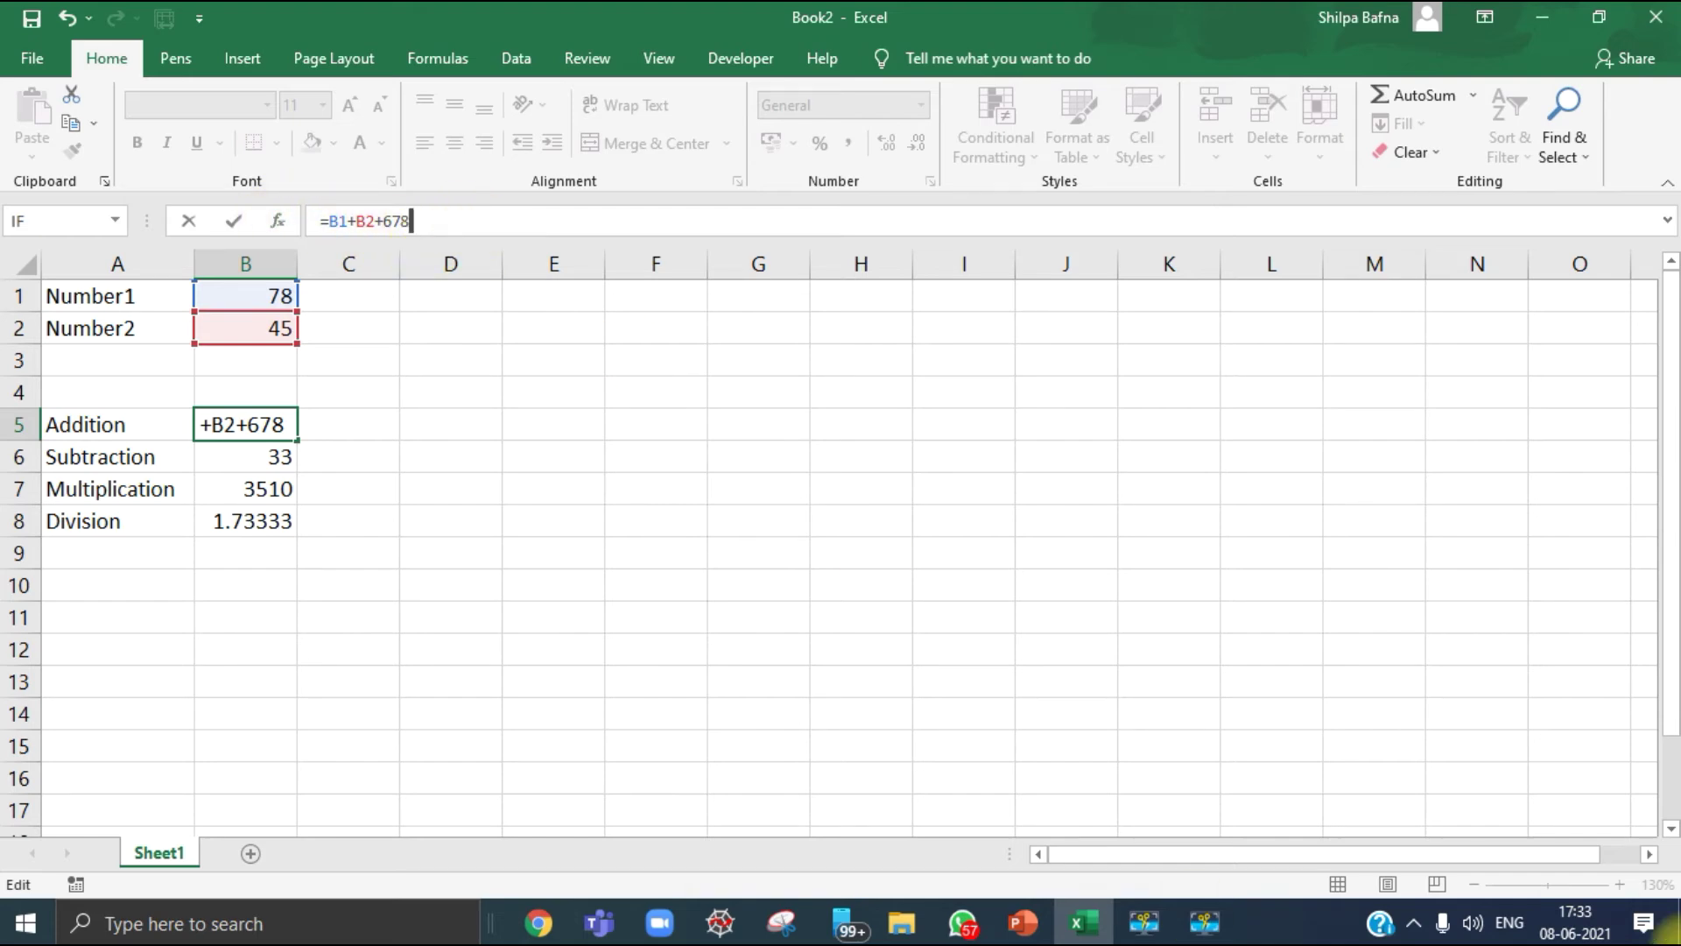
pyautogui.press('Return')
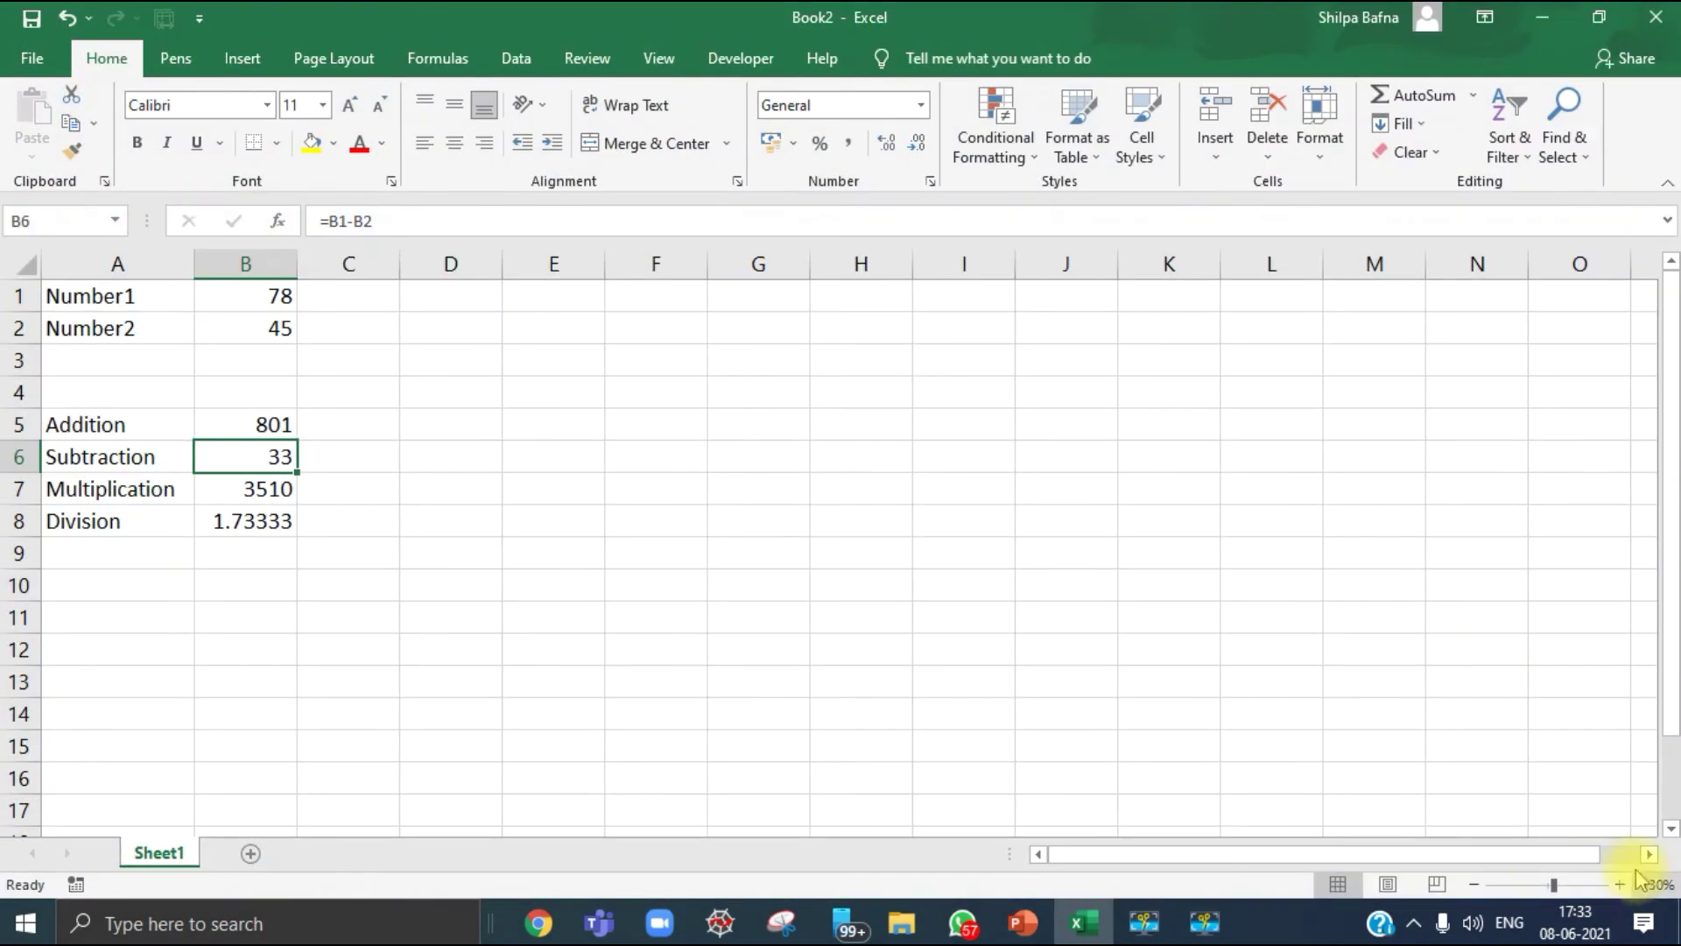
pyautogui.click(270, 426)
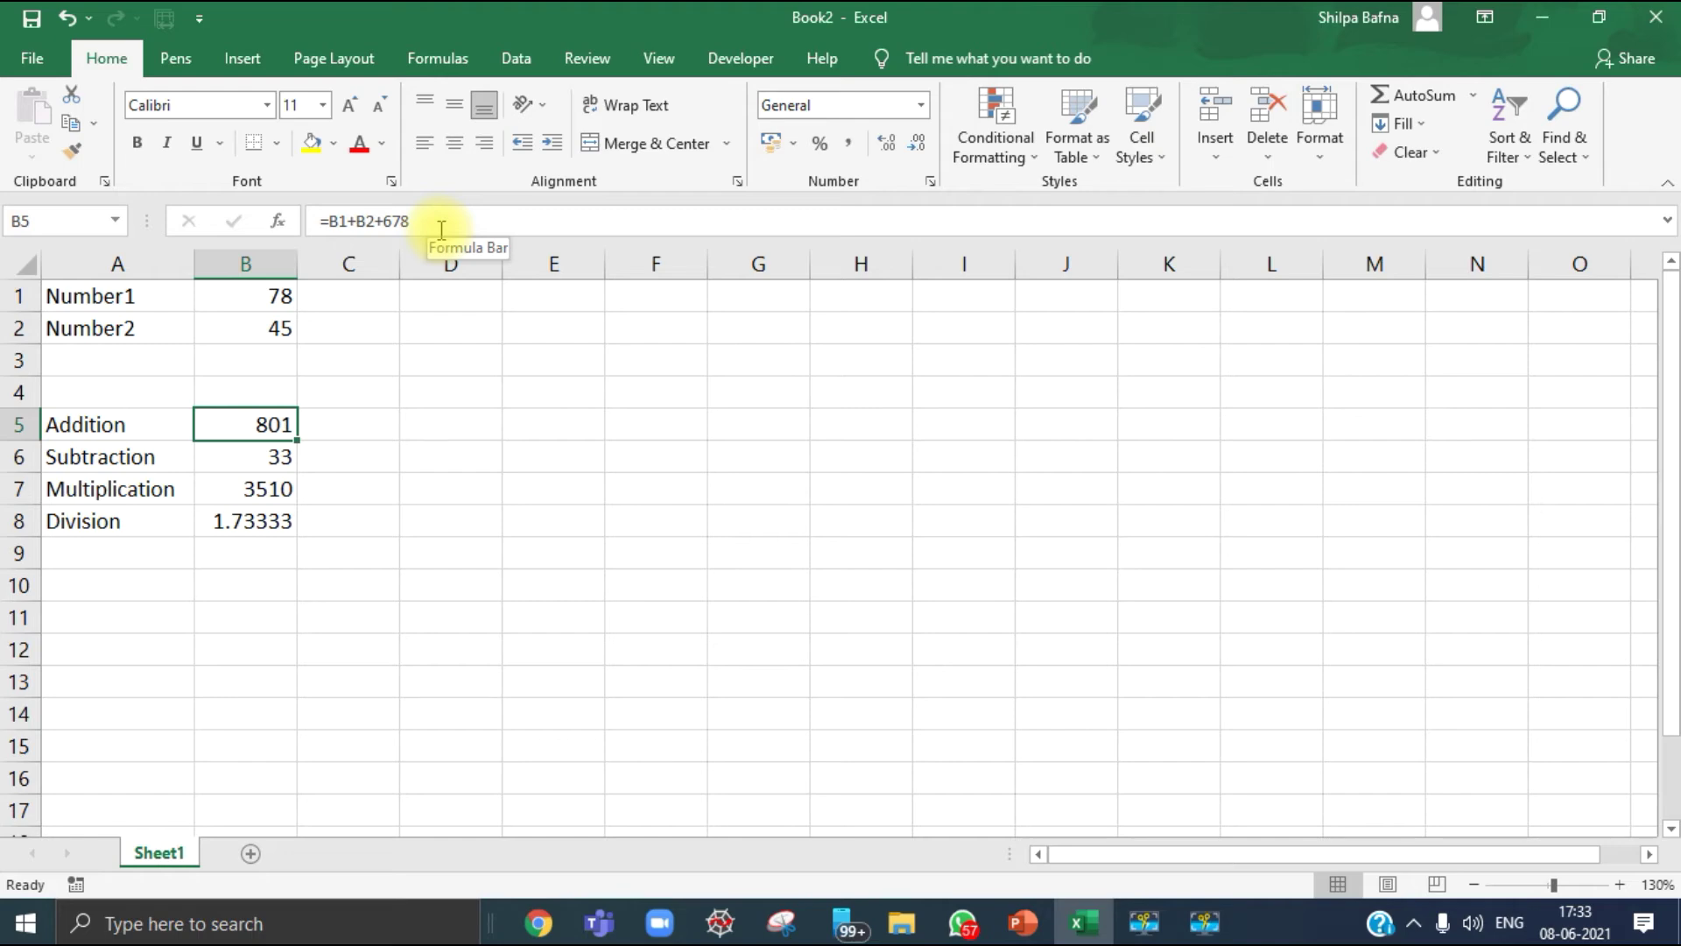
pyautogui.click(412, 481)
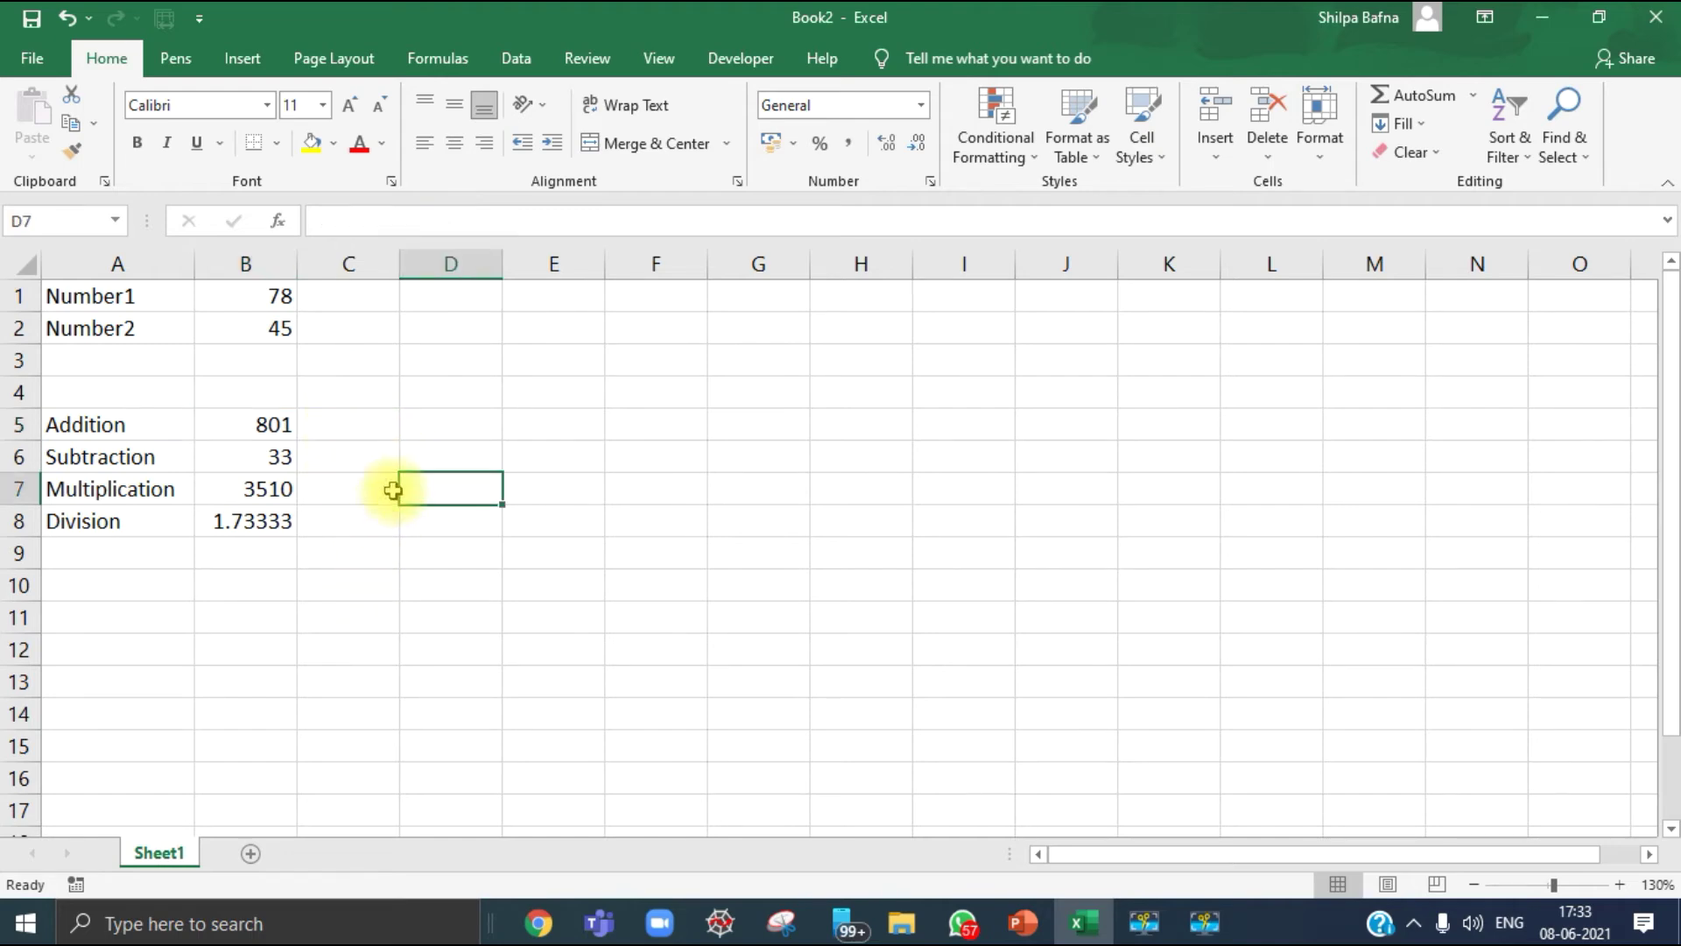
# Step: Enter a second pair of numbers in column C: 23 in C1 and 21 in C2
pyautogui.click(372, 302)
pyautogui.write('2')
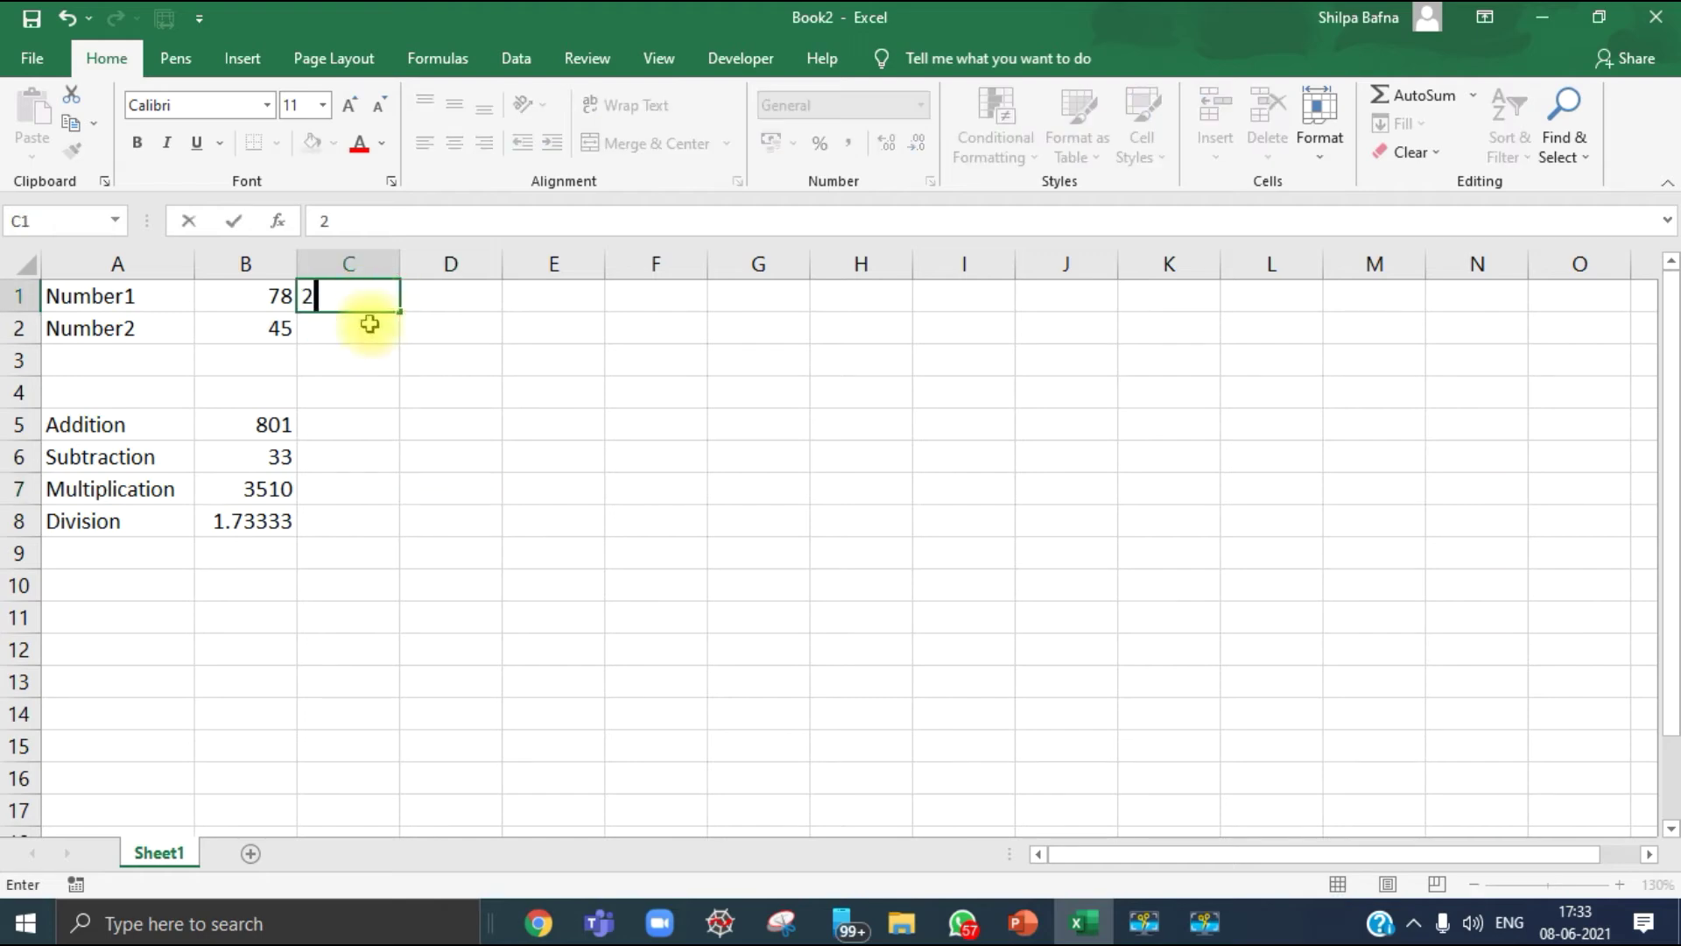
pyautogui.write('3')
pyautogui.press('Return')
pyautogui.write('21')
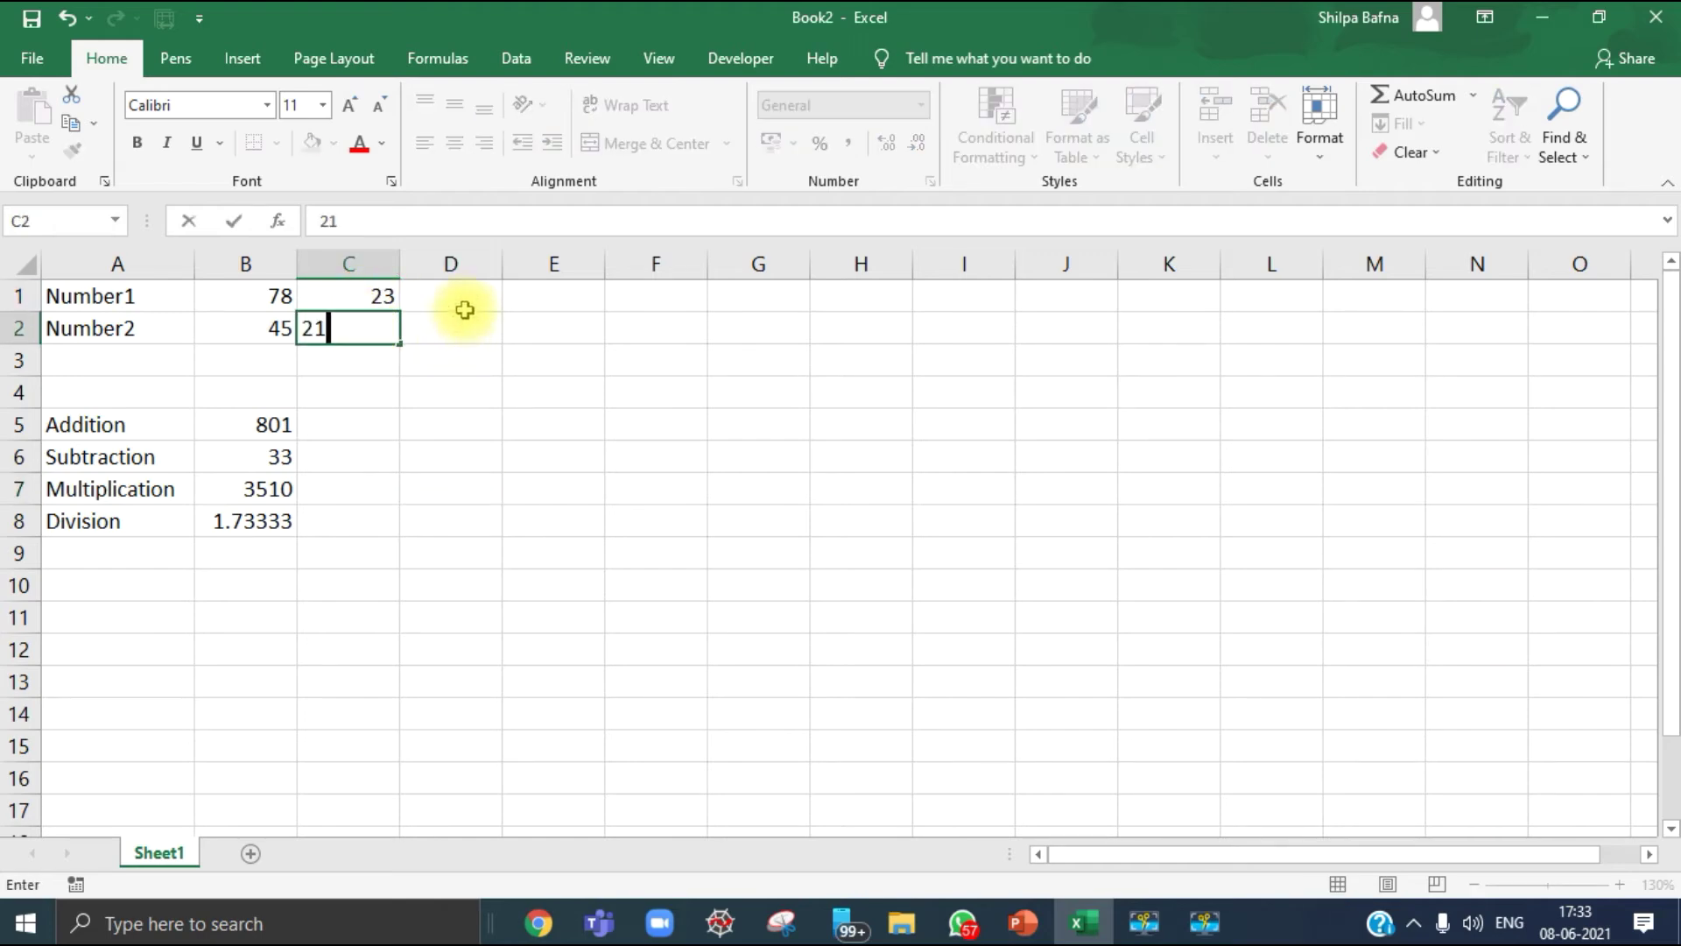
# Step: Enter a third pair of numbers in column D: 31 in D1 and 13 in D2
pyautogui.click(466, 290)
pyautogui.write('31')
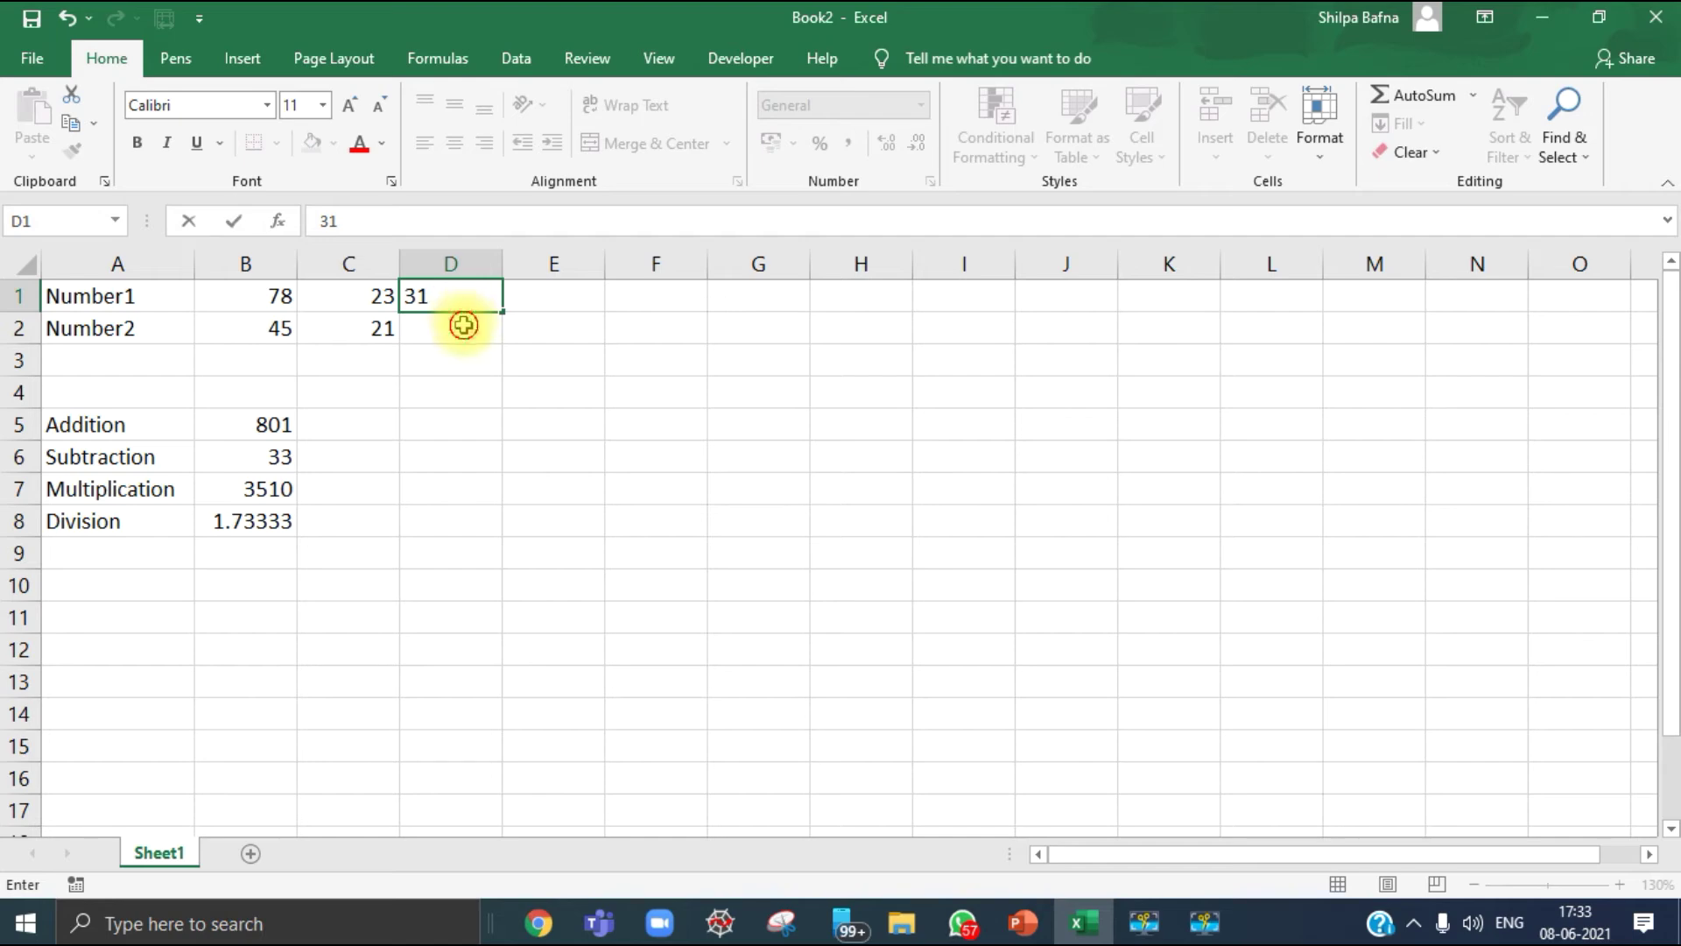
pyautogui.press('Return')
pyautogui.write('13')
# Step: Enter a fourth pair of numbers in column E: 13 in E1 and 34 in E2
pyautogui.click(568, 300)
pyautogui.write('13')
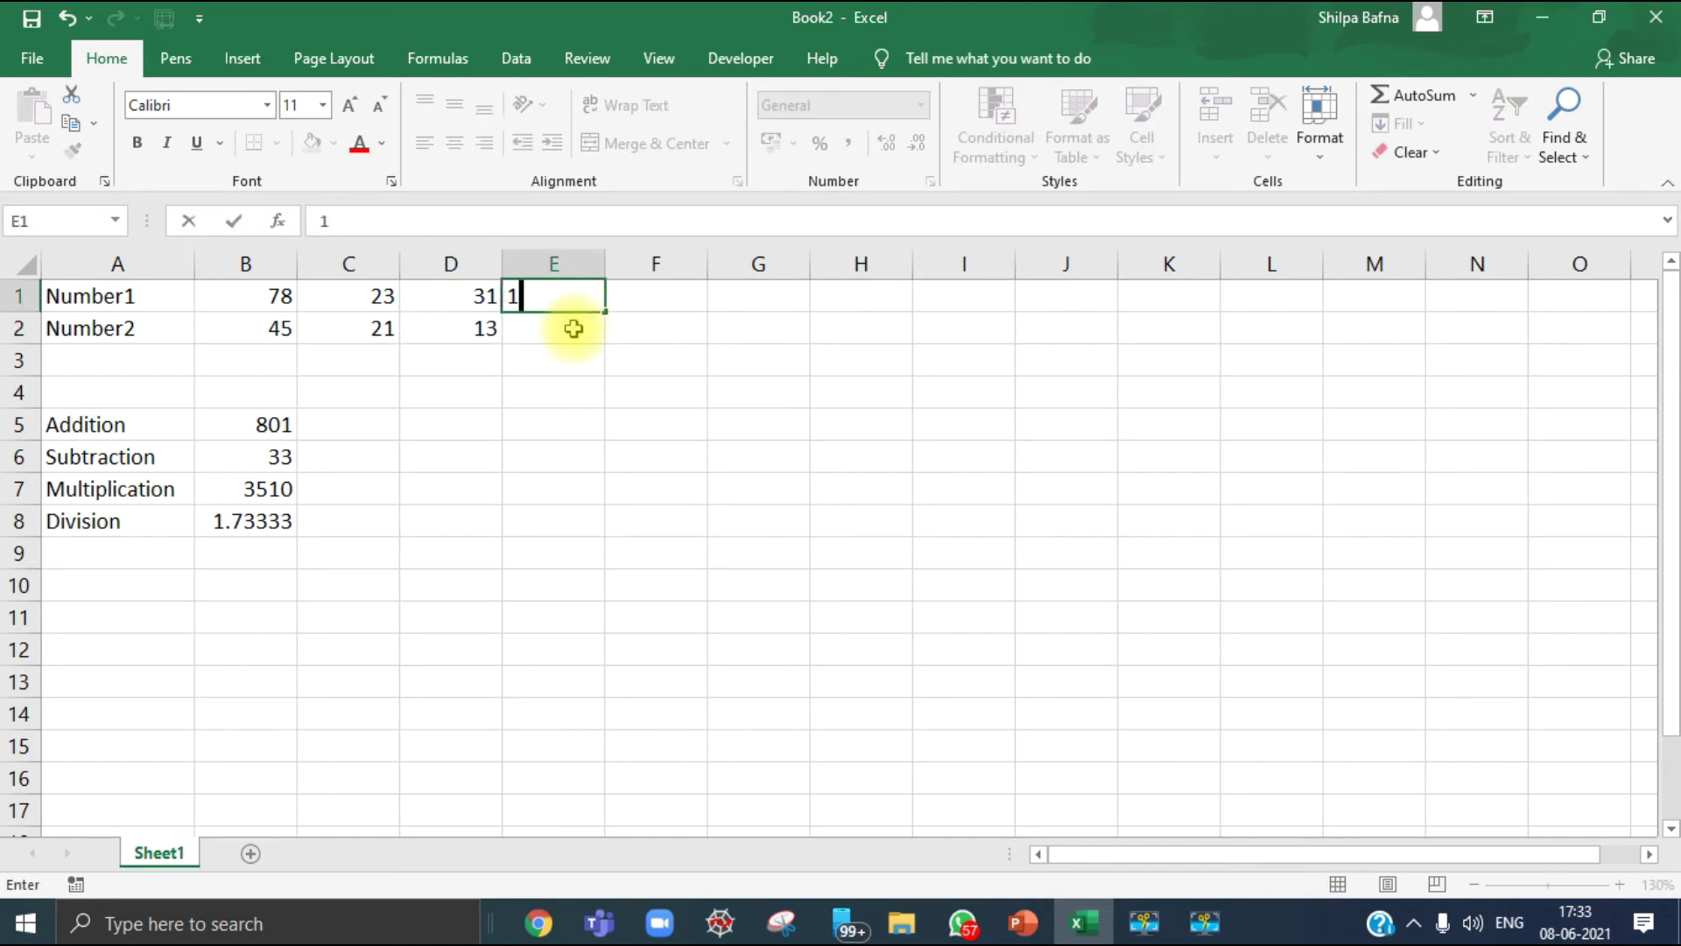
pyautogui.click(571, 327)
pyautogui.write('34')
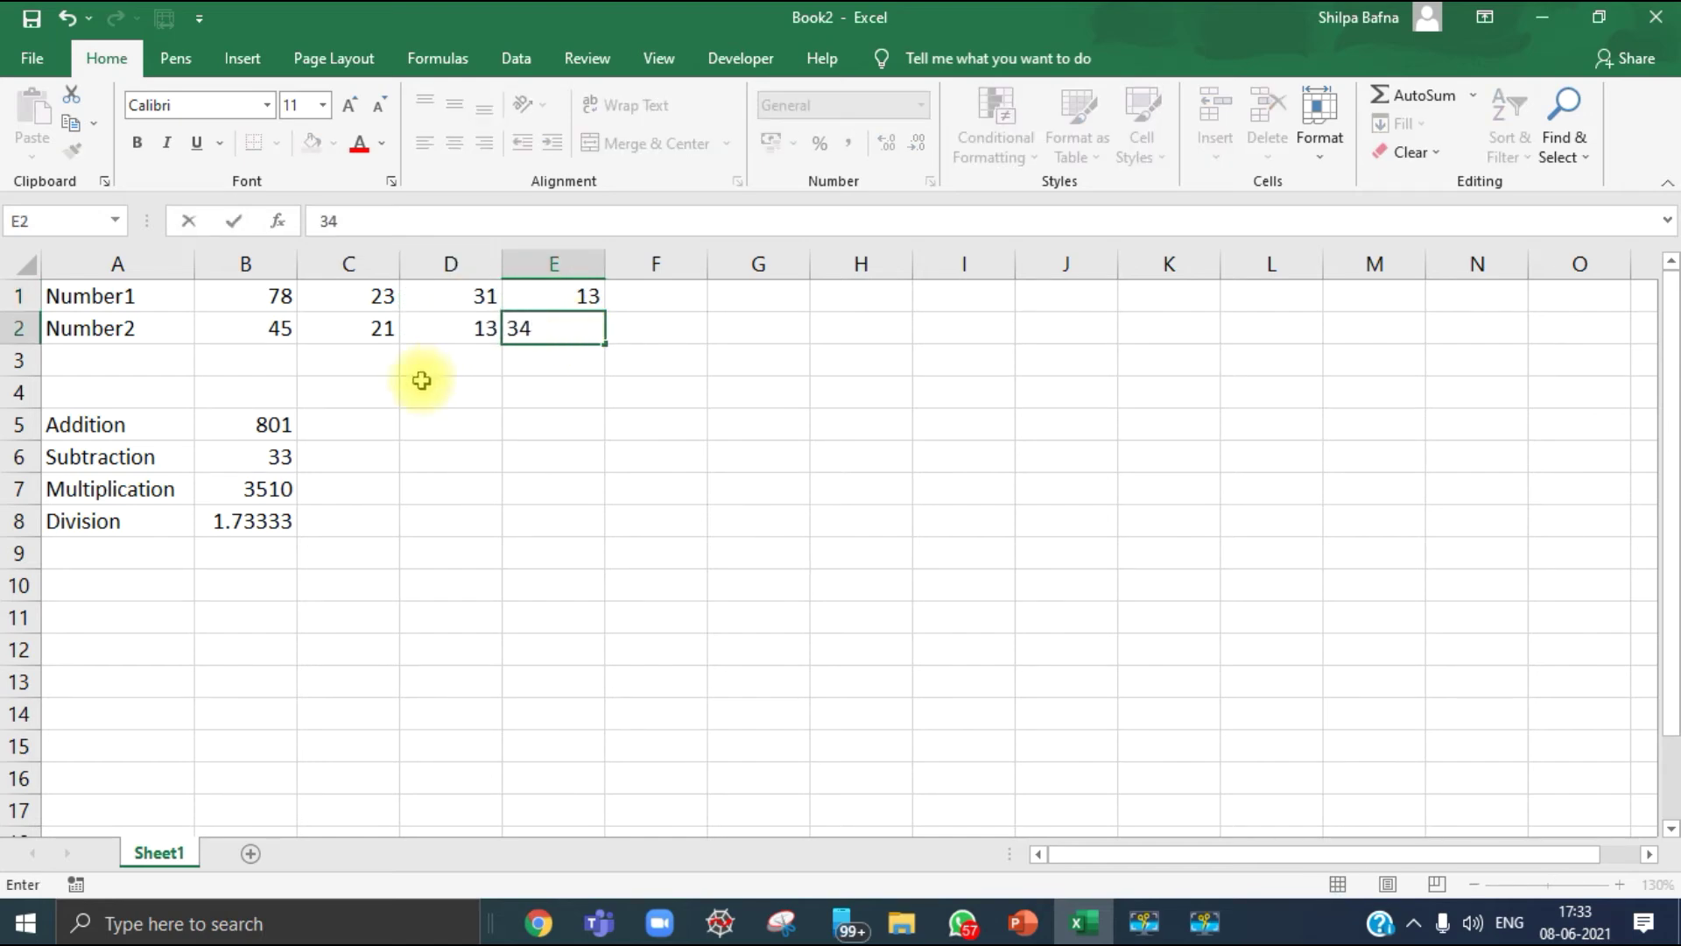
pyautogui.click(404, 434)
pyautogui.click(330, 423)
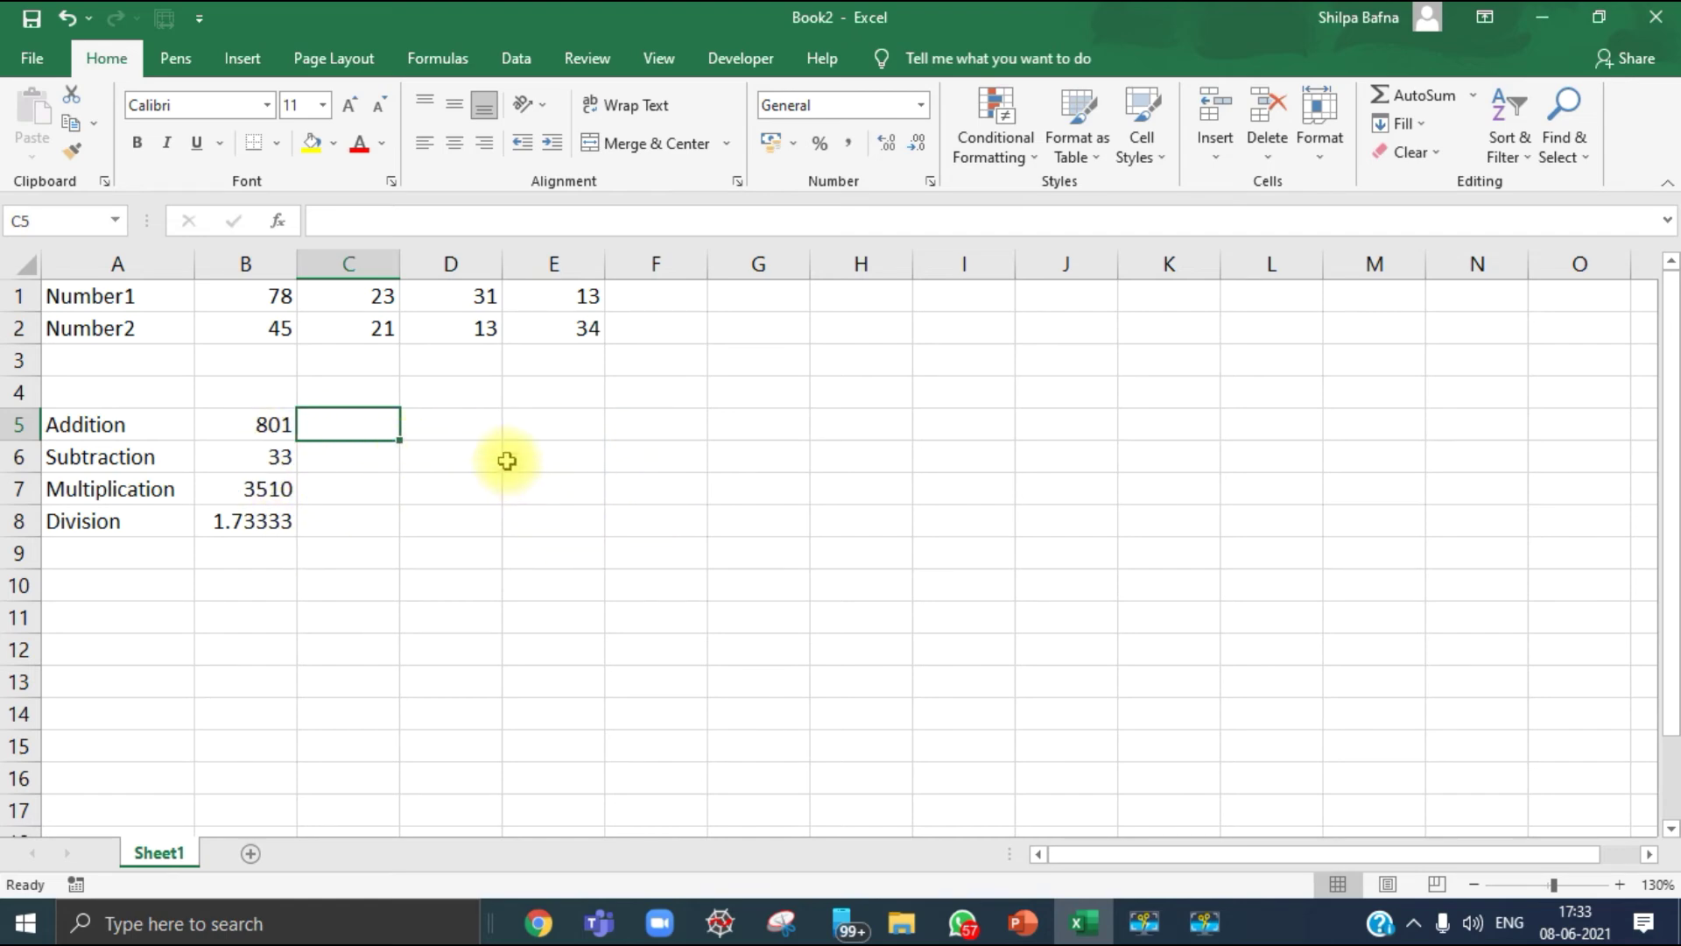
# Step: Fill the Addition formula from B5 across C5:E5
pyautogui.click(238, 424)
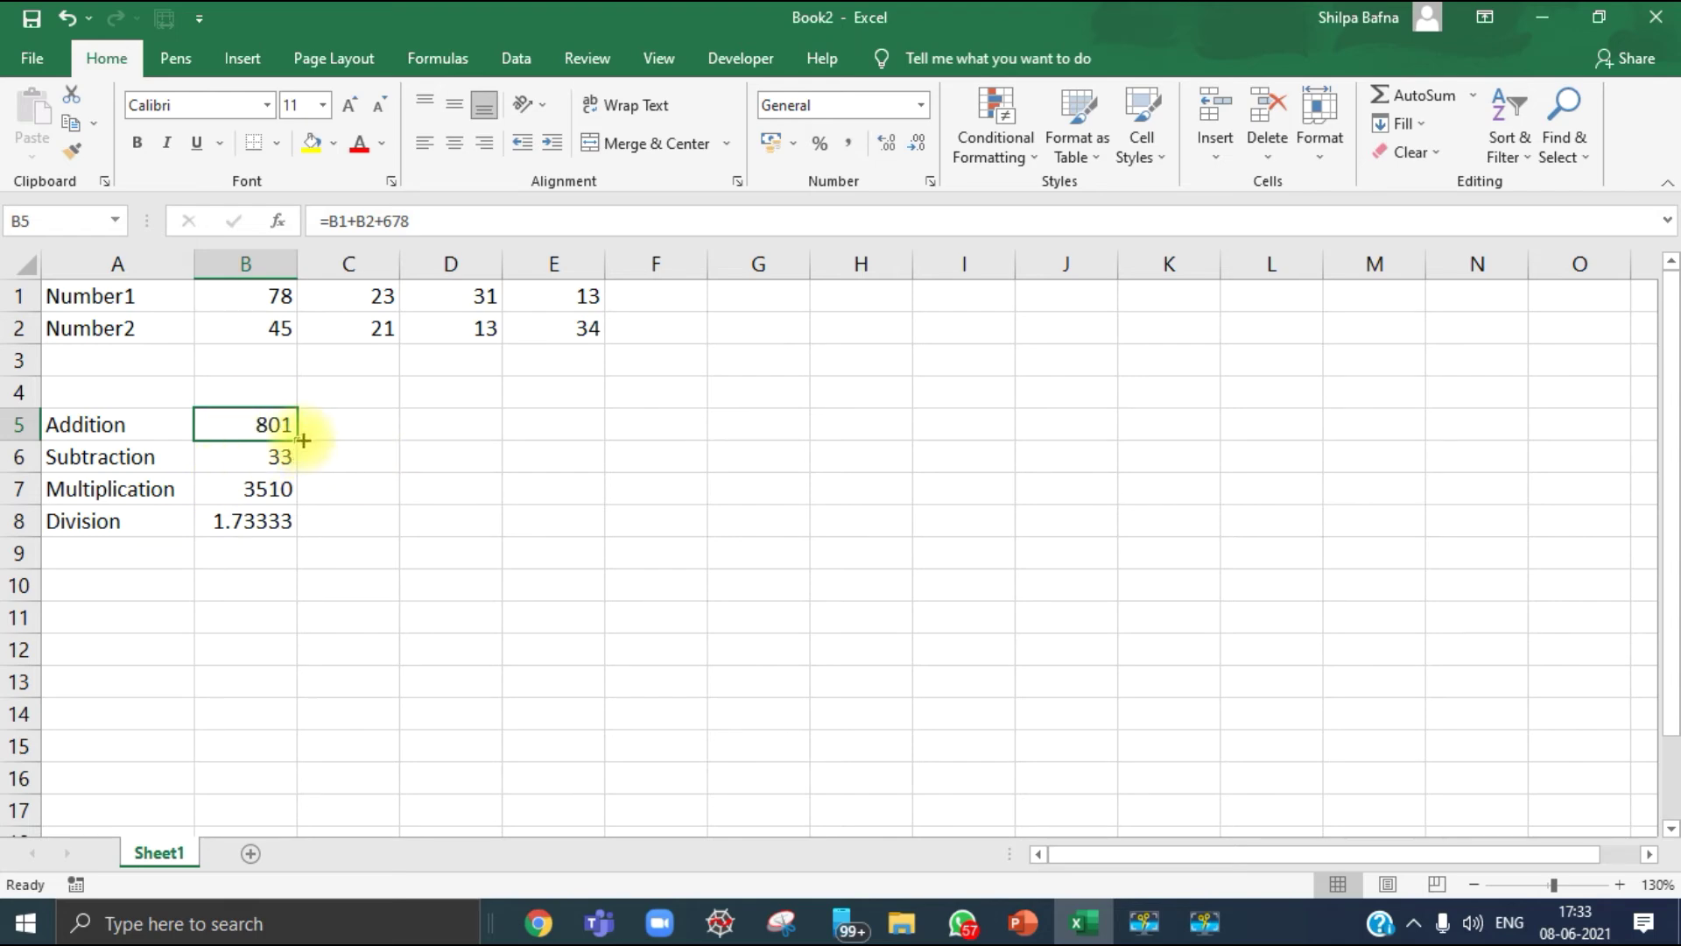
pyautogui.moveTo(300, 438); pyautogui.dragTo(570, 438)
pyautogui.moveTo(588, 432); pyautogui.dragTo(586, 430)
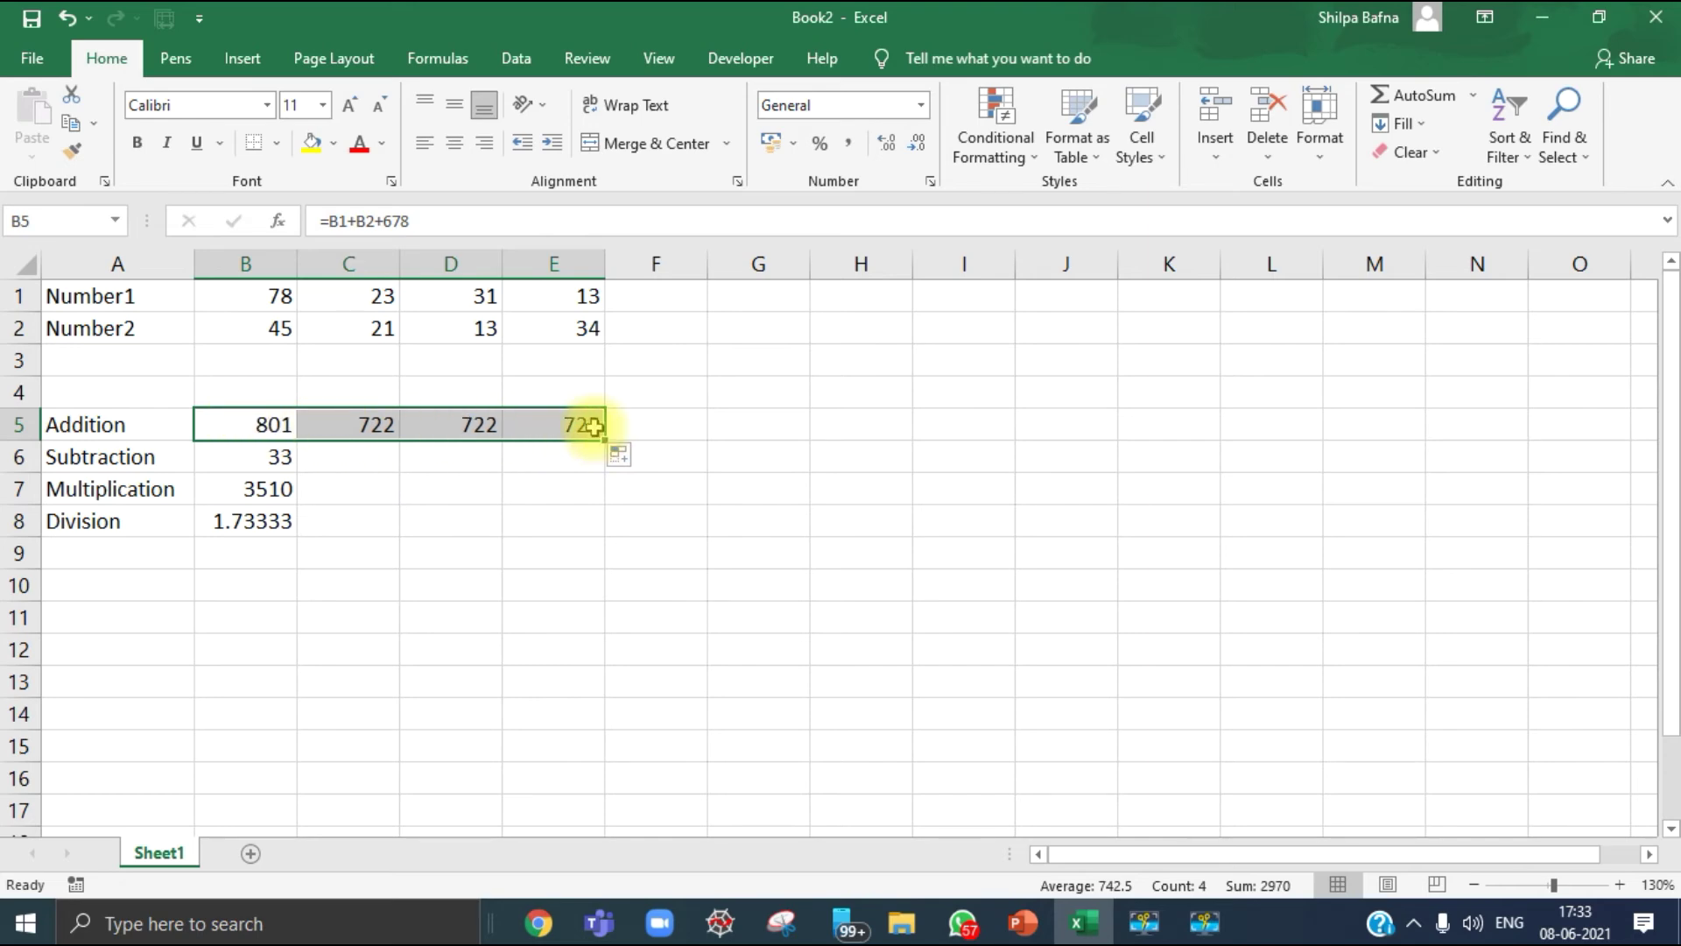
pyautogui.click(543, 499)
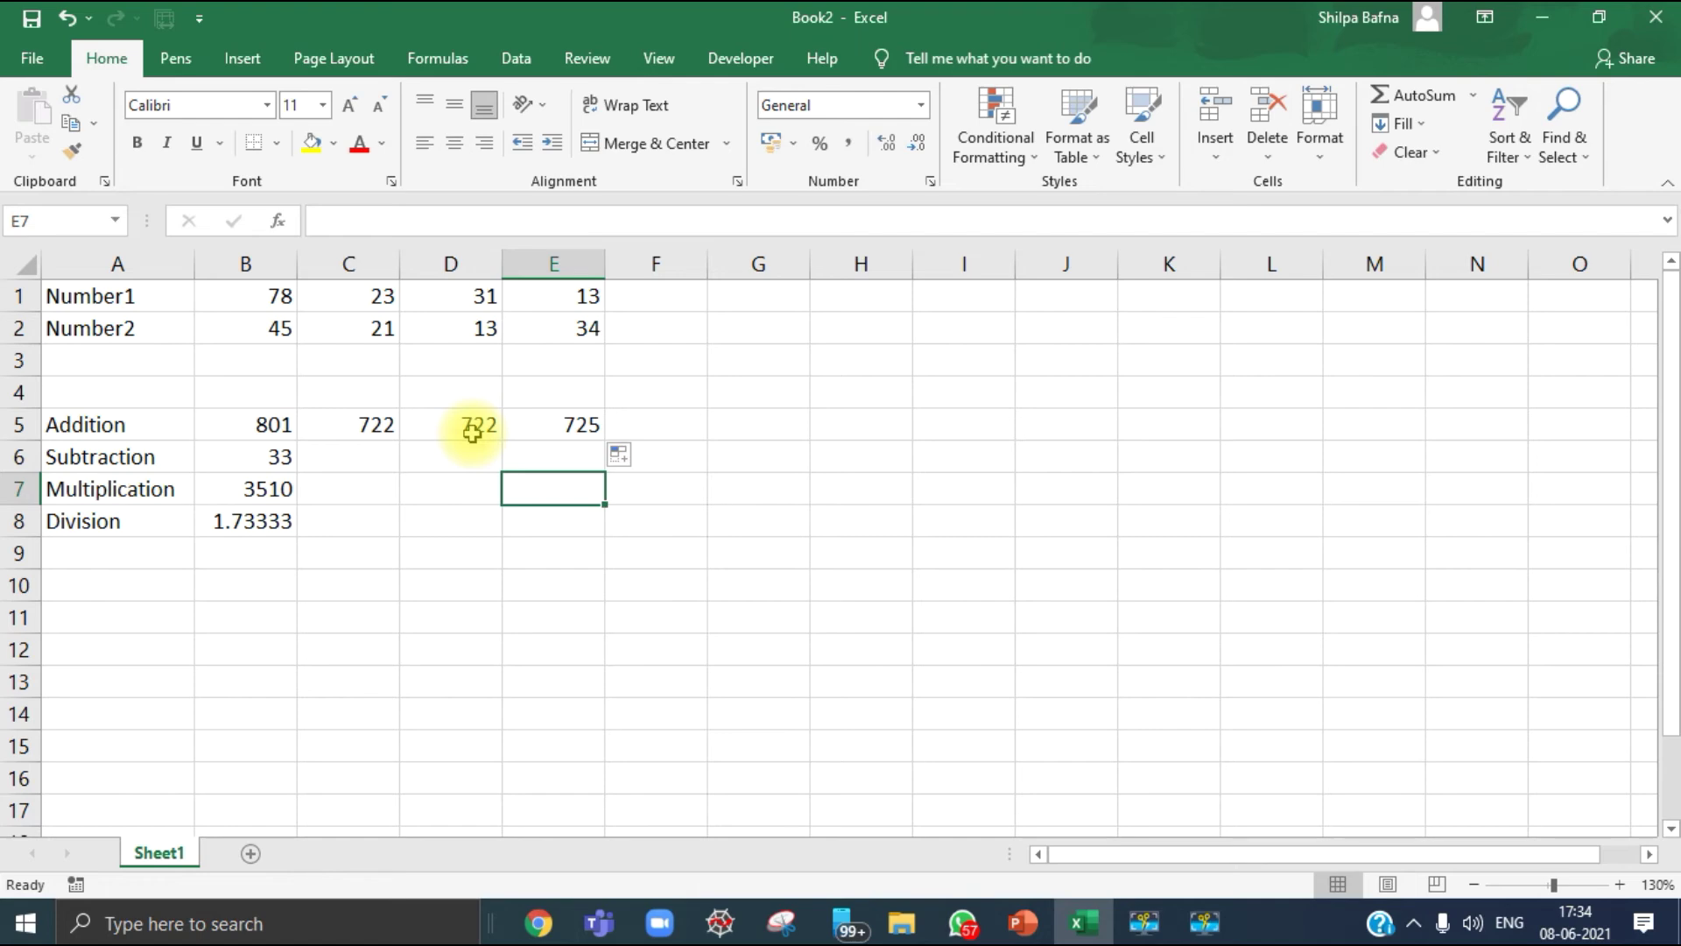
# Step: Examine which cells the filled Addition formula in E5 refers to
pyautogui.click(587, 423)
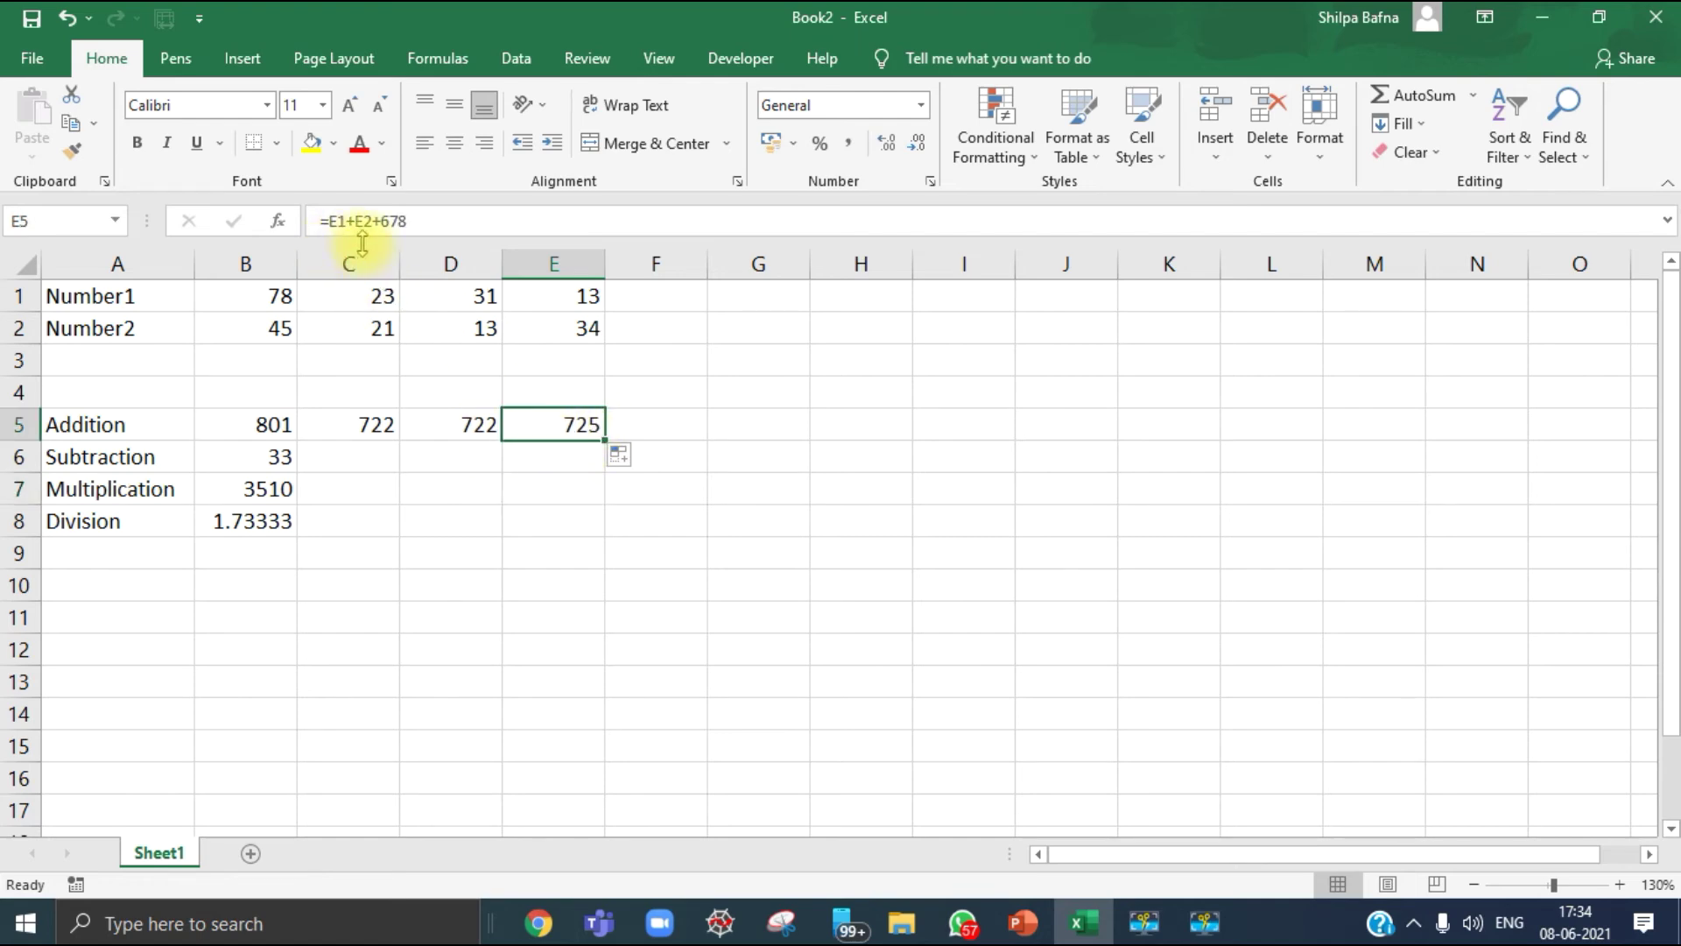
pyautogui.doubleClick(581, 424)
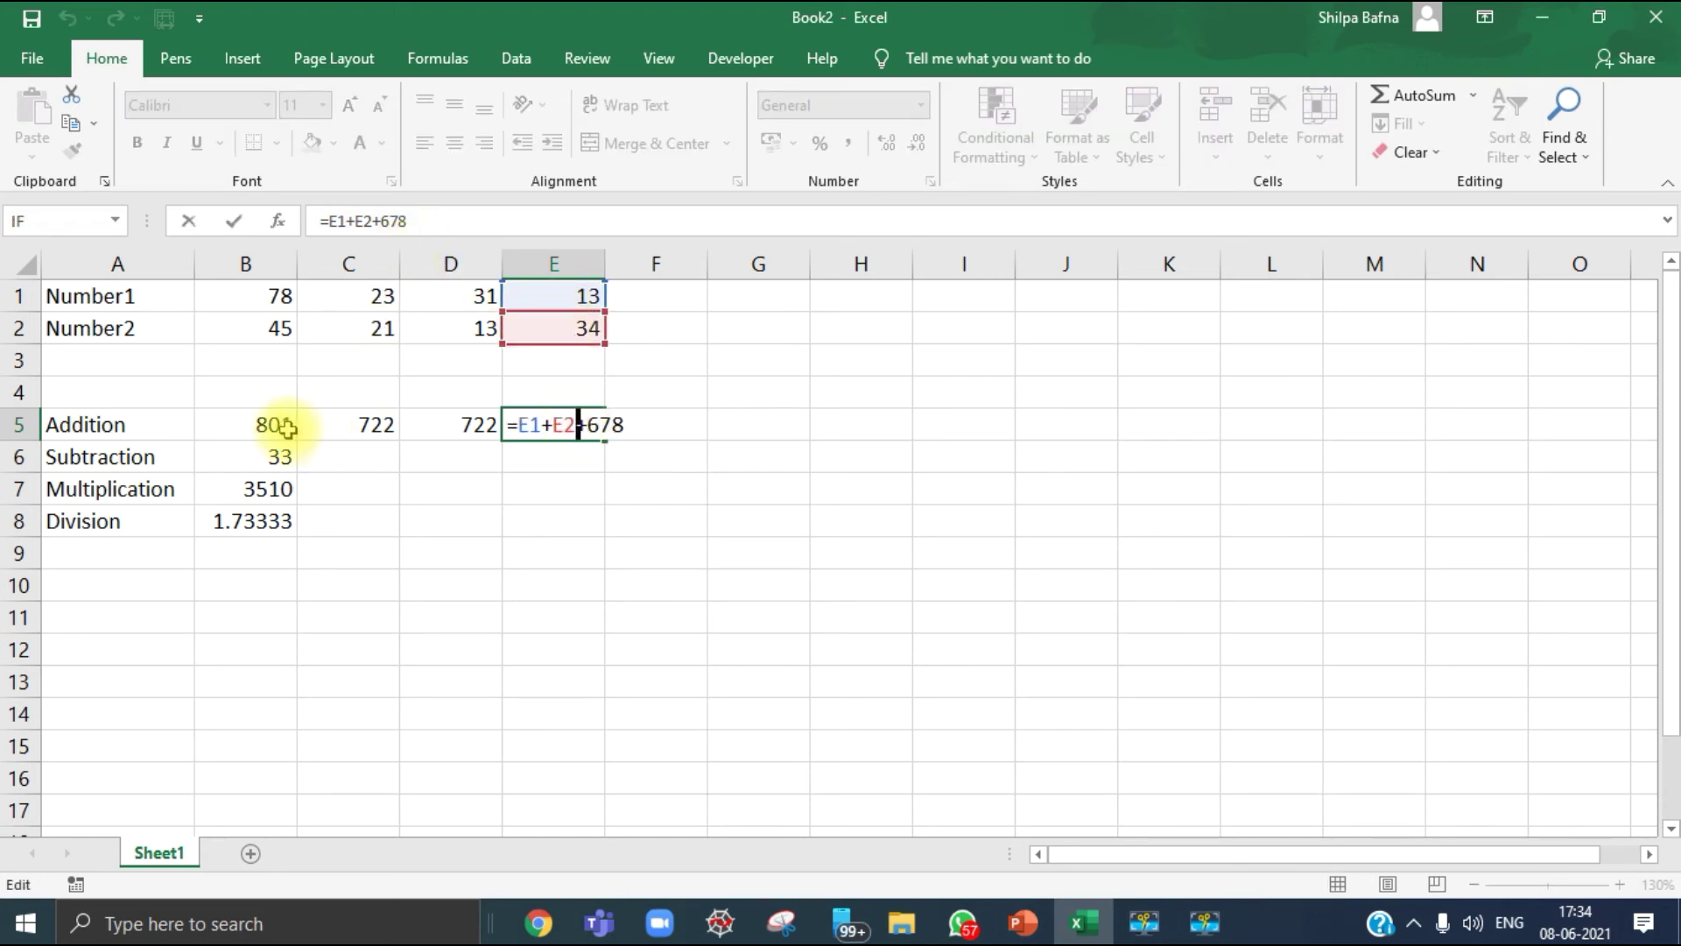
pyautogui.hotkey('ctrl', 'Return')
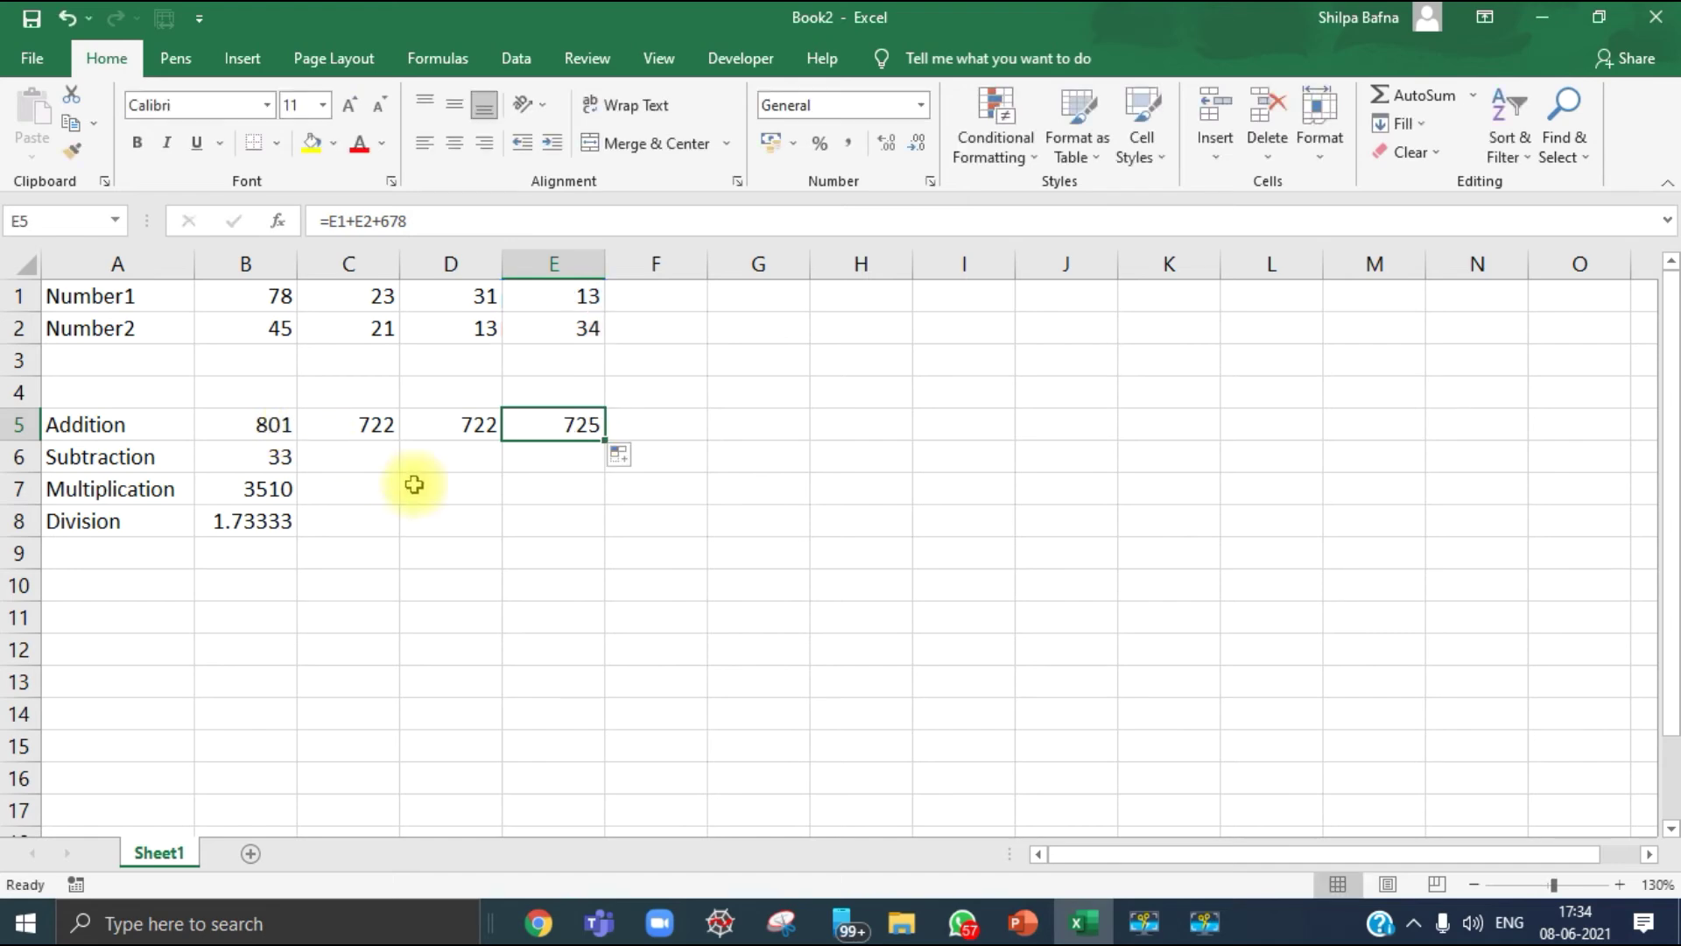
pyautogui.click(563, 458)
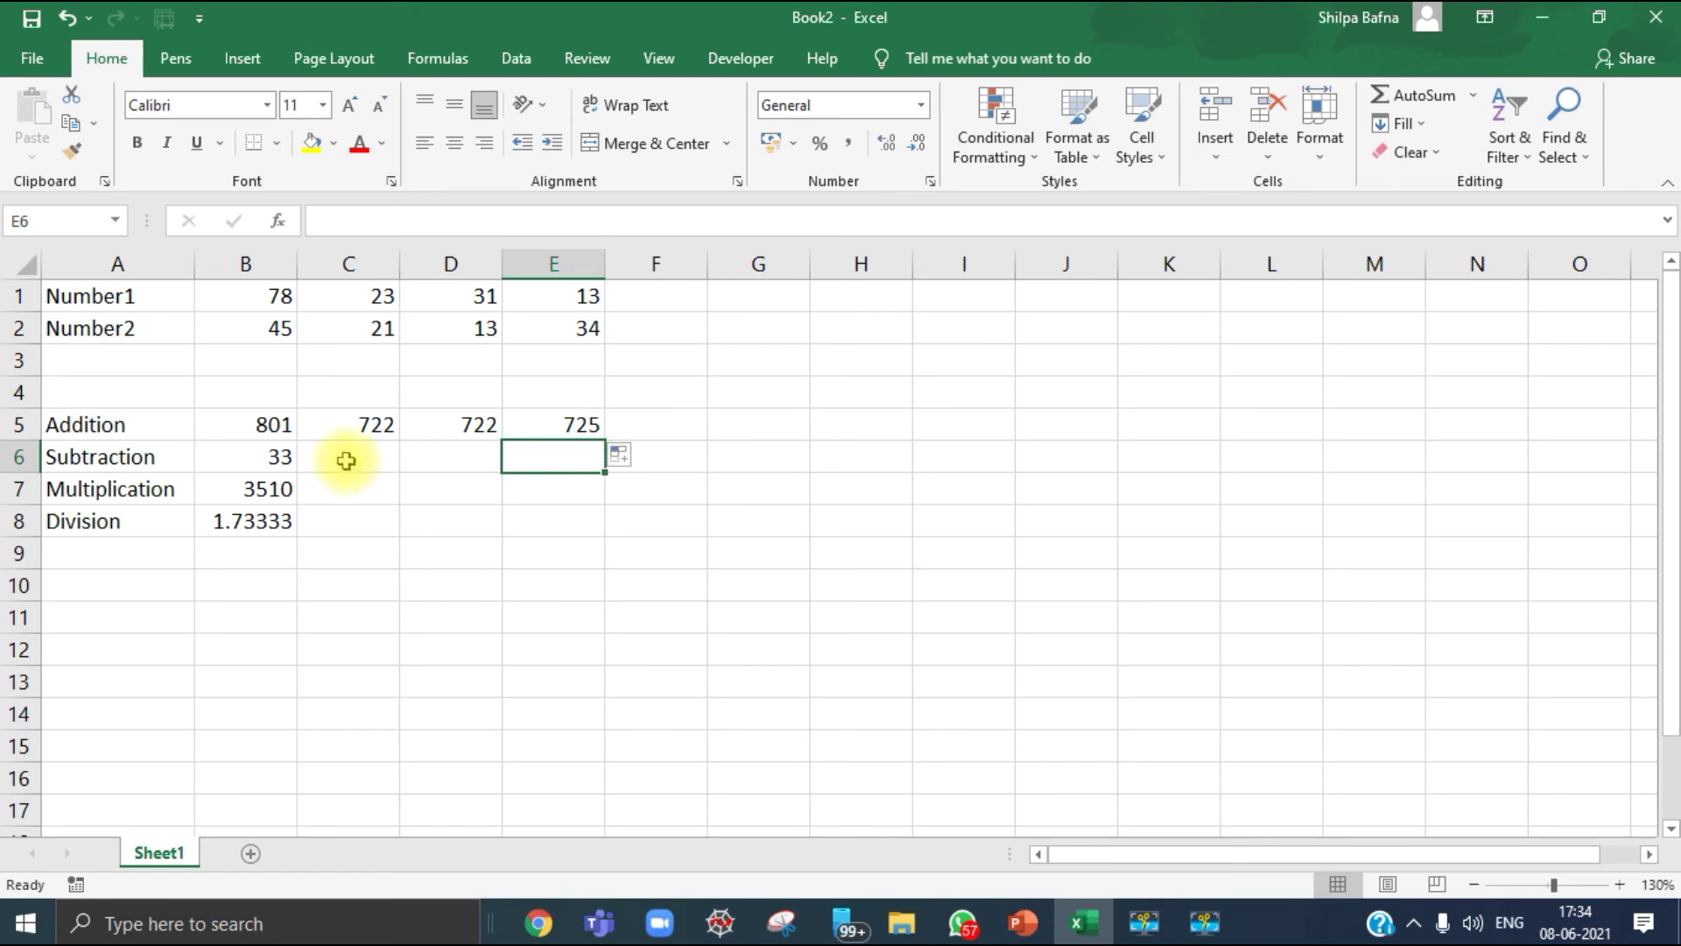
# Step: Copy the Subtraction formula from B6 and paste it into C6:E6
pyautogui.click(273, 456)
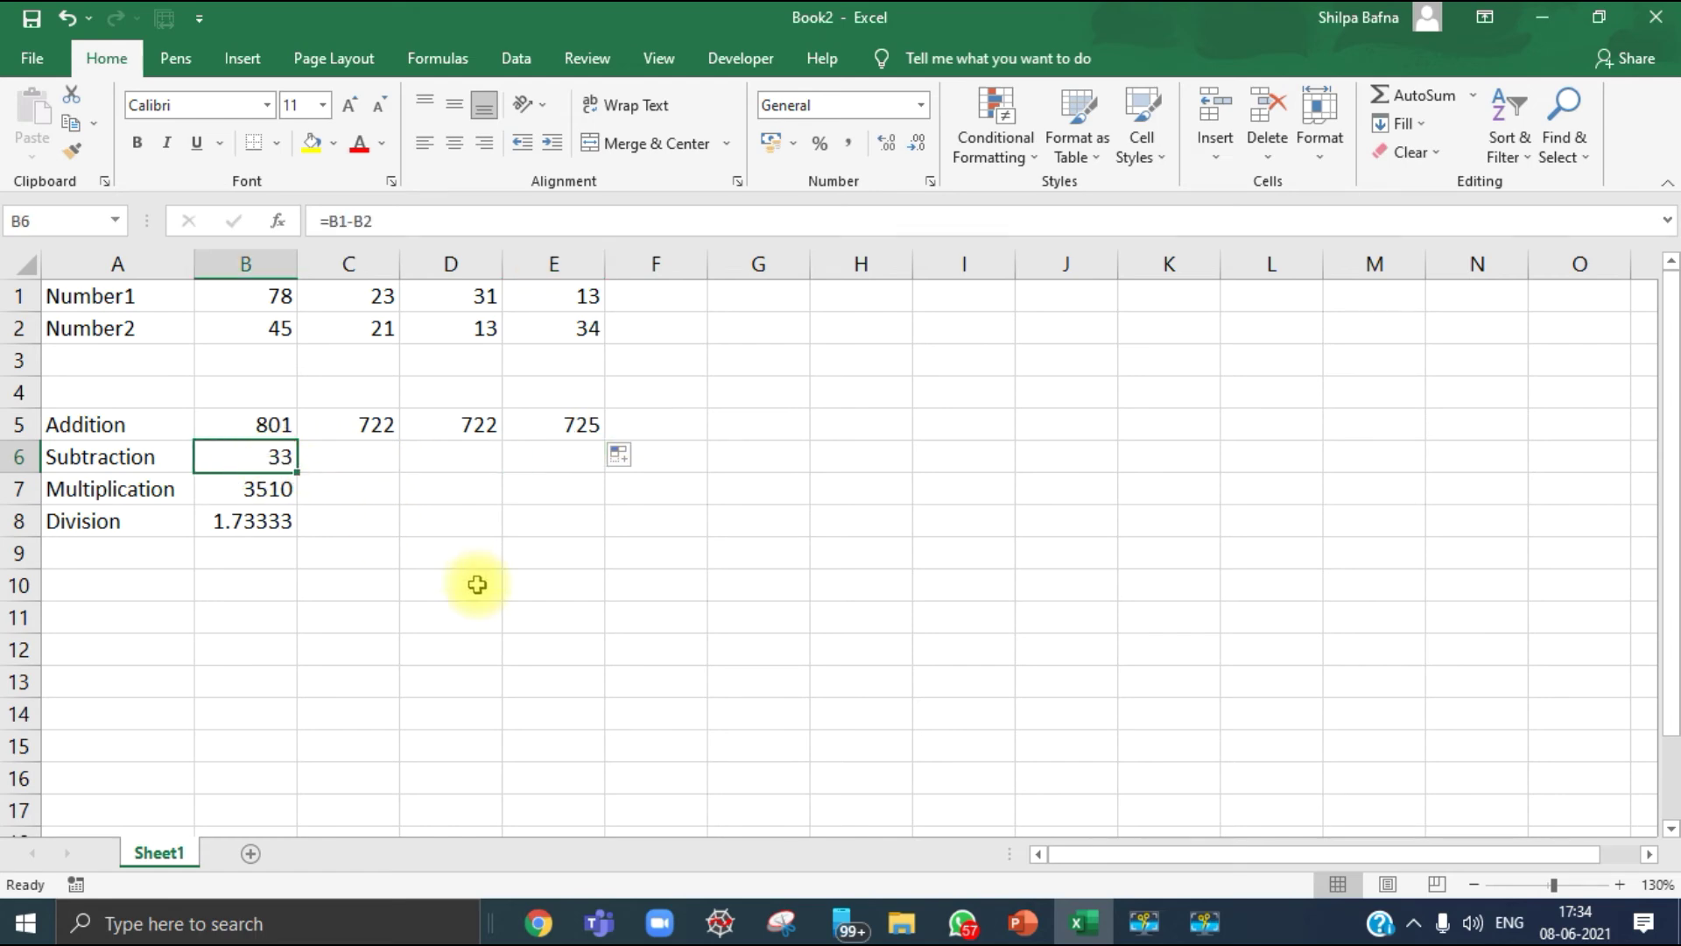
pyautogui.hotkey('ctrl', 'c')
pyautogui.click(380, 458)
pyautogui.moveTo(380, 458); pyautogui.dragTo(600, 454)
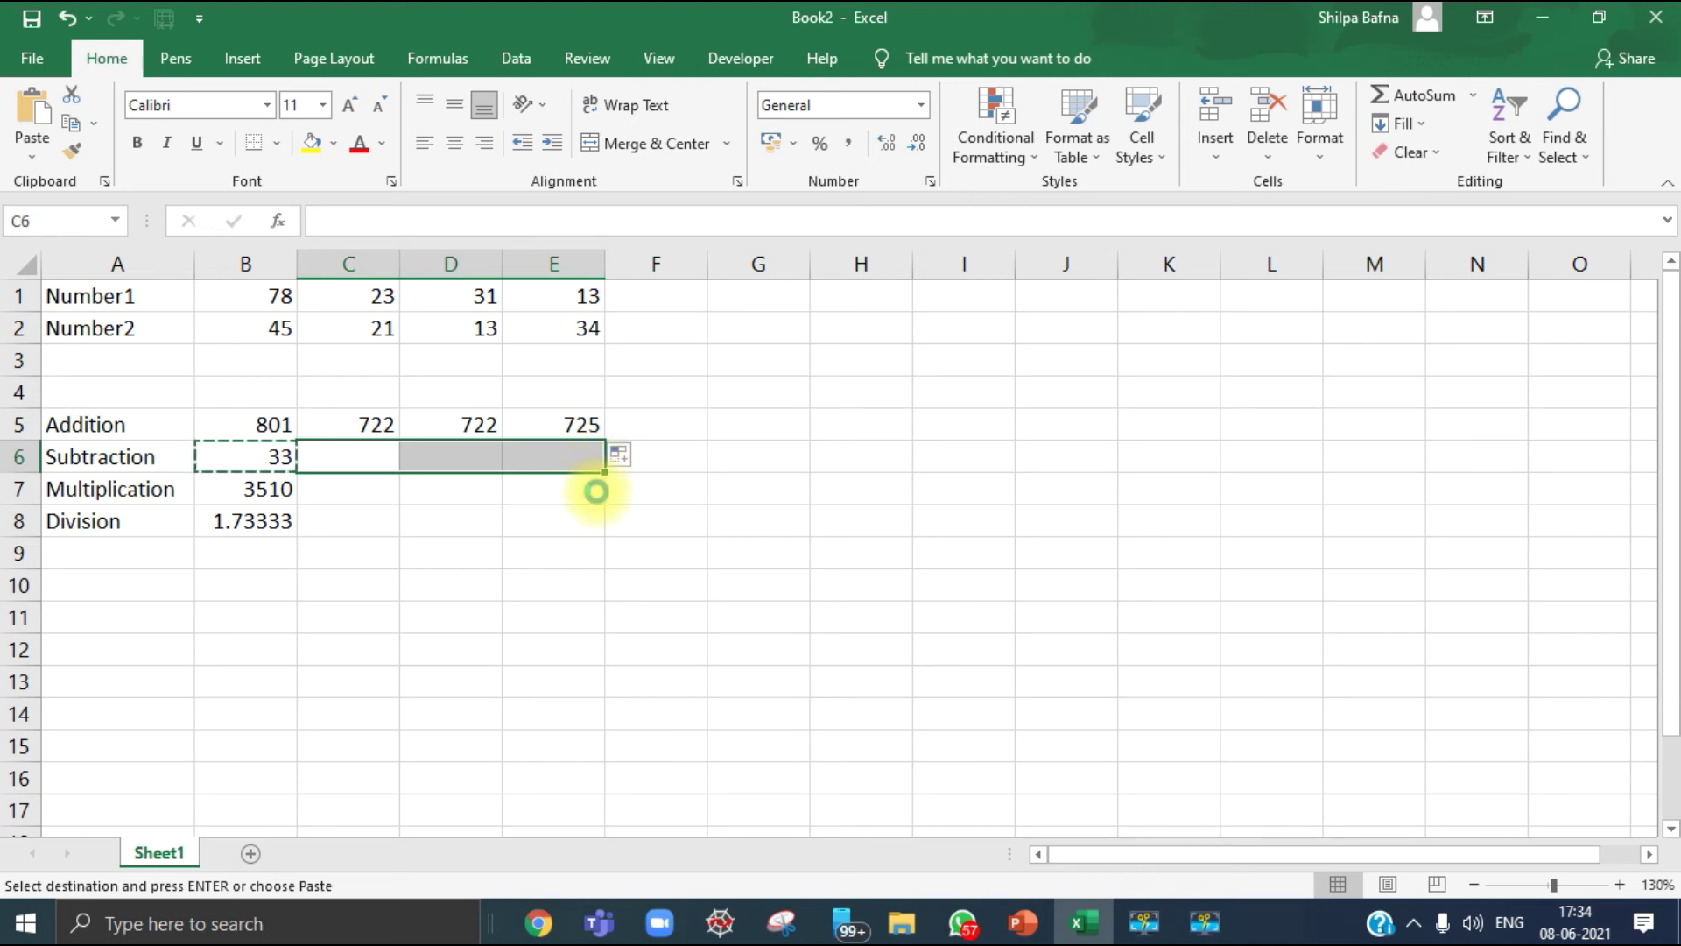
pyautogui.hotkey('ctrl', 'v')
pyautogui.click(544, 543)
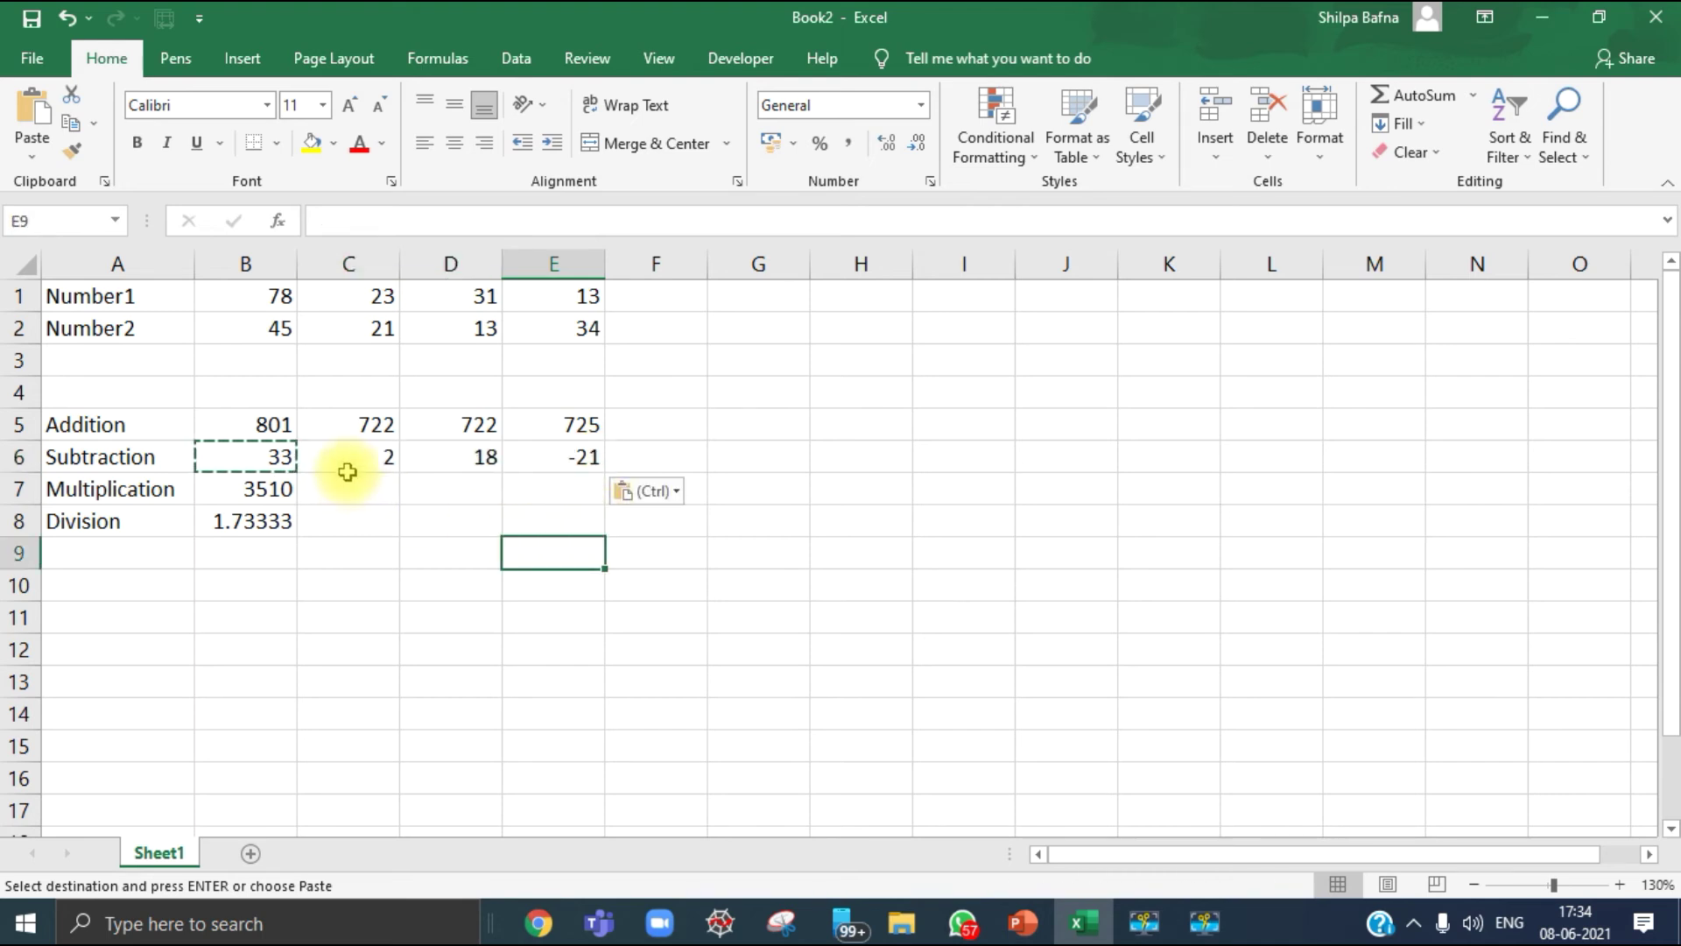
pyautogui.press('Escape')
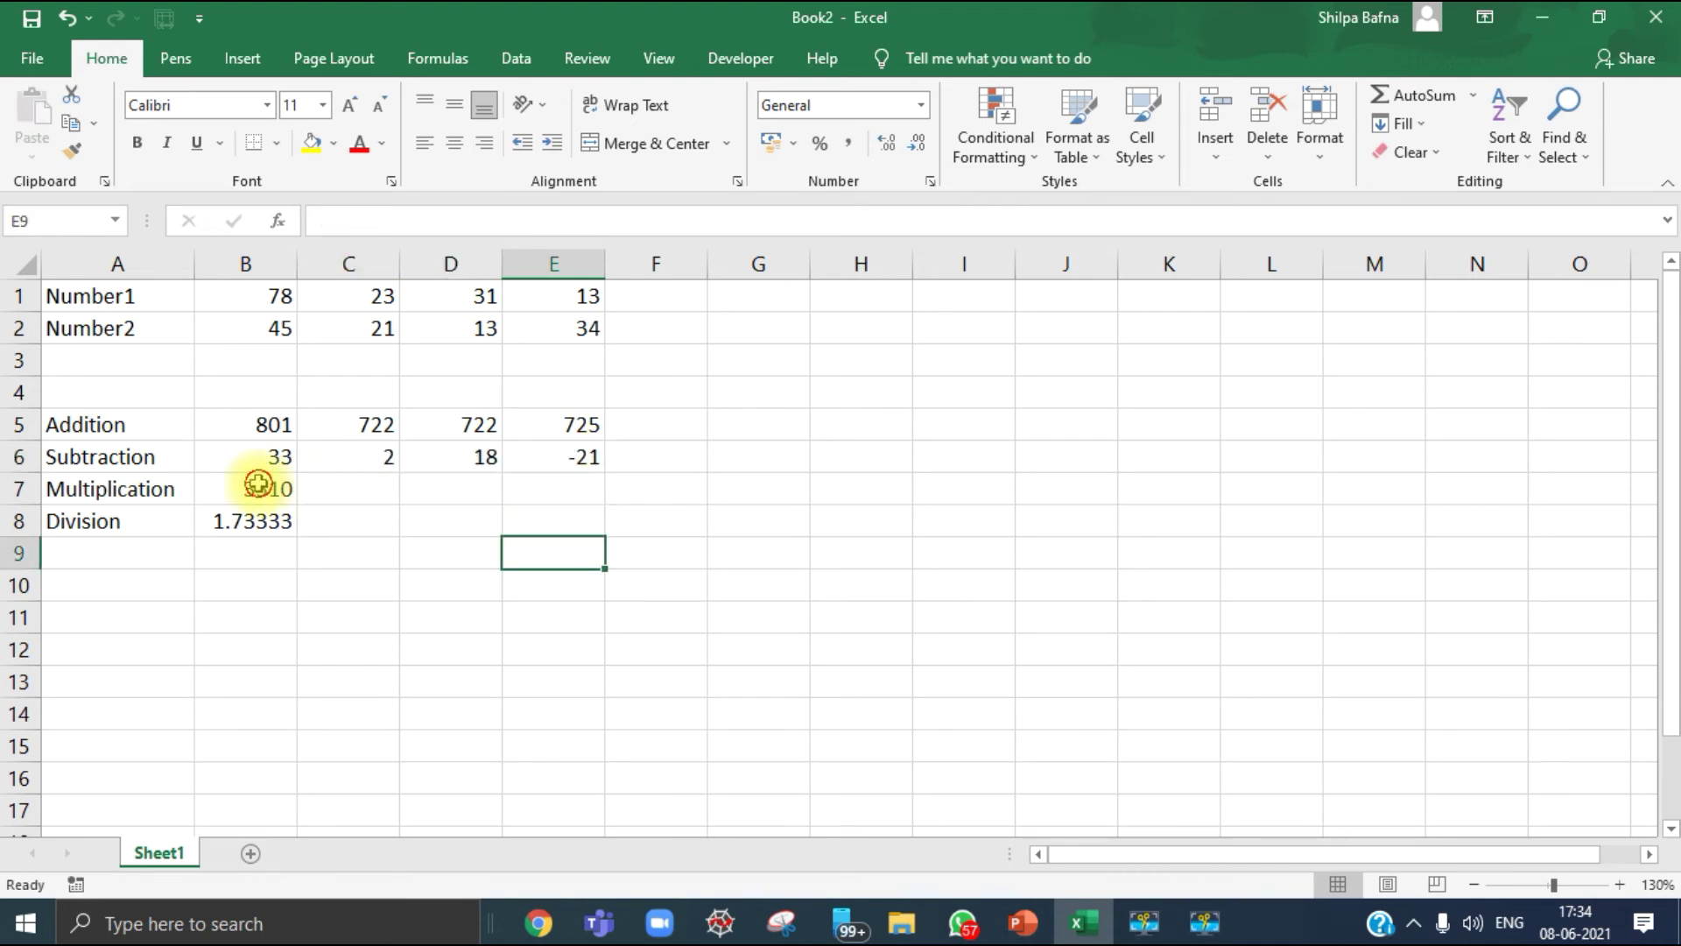
# Step: Fill the Multiplication formula from B7 and the Division formula from B8 across columns C to E
pyautogui.click(274, 491)
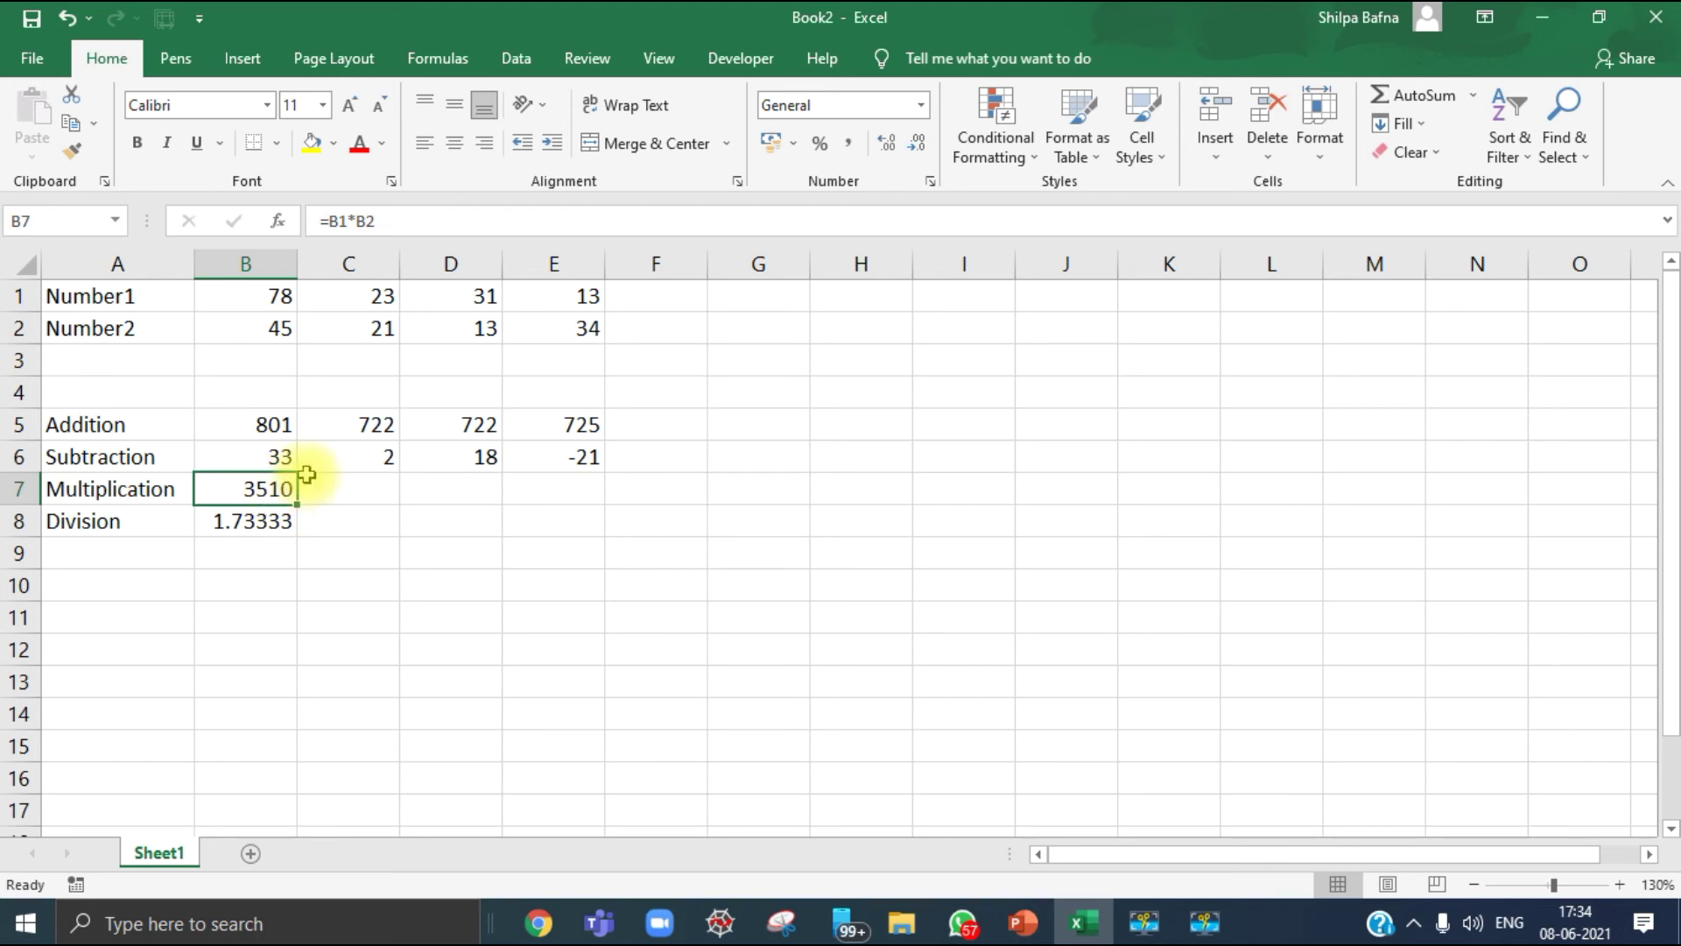
pyautogui.moveTo(301, 507); pyautogui.dragTo(624, 501)
pyautogui.click(279, 541)
pyautogui.moveTo(297, 537); pyautogui.dragTo(589, 542)
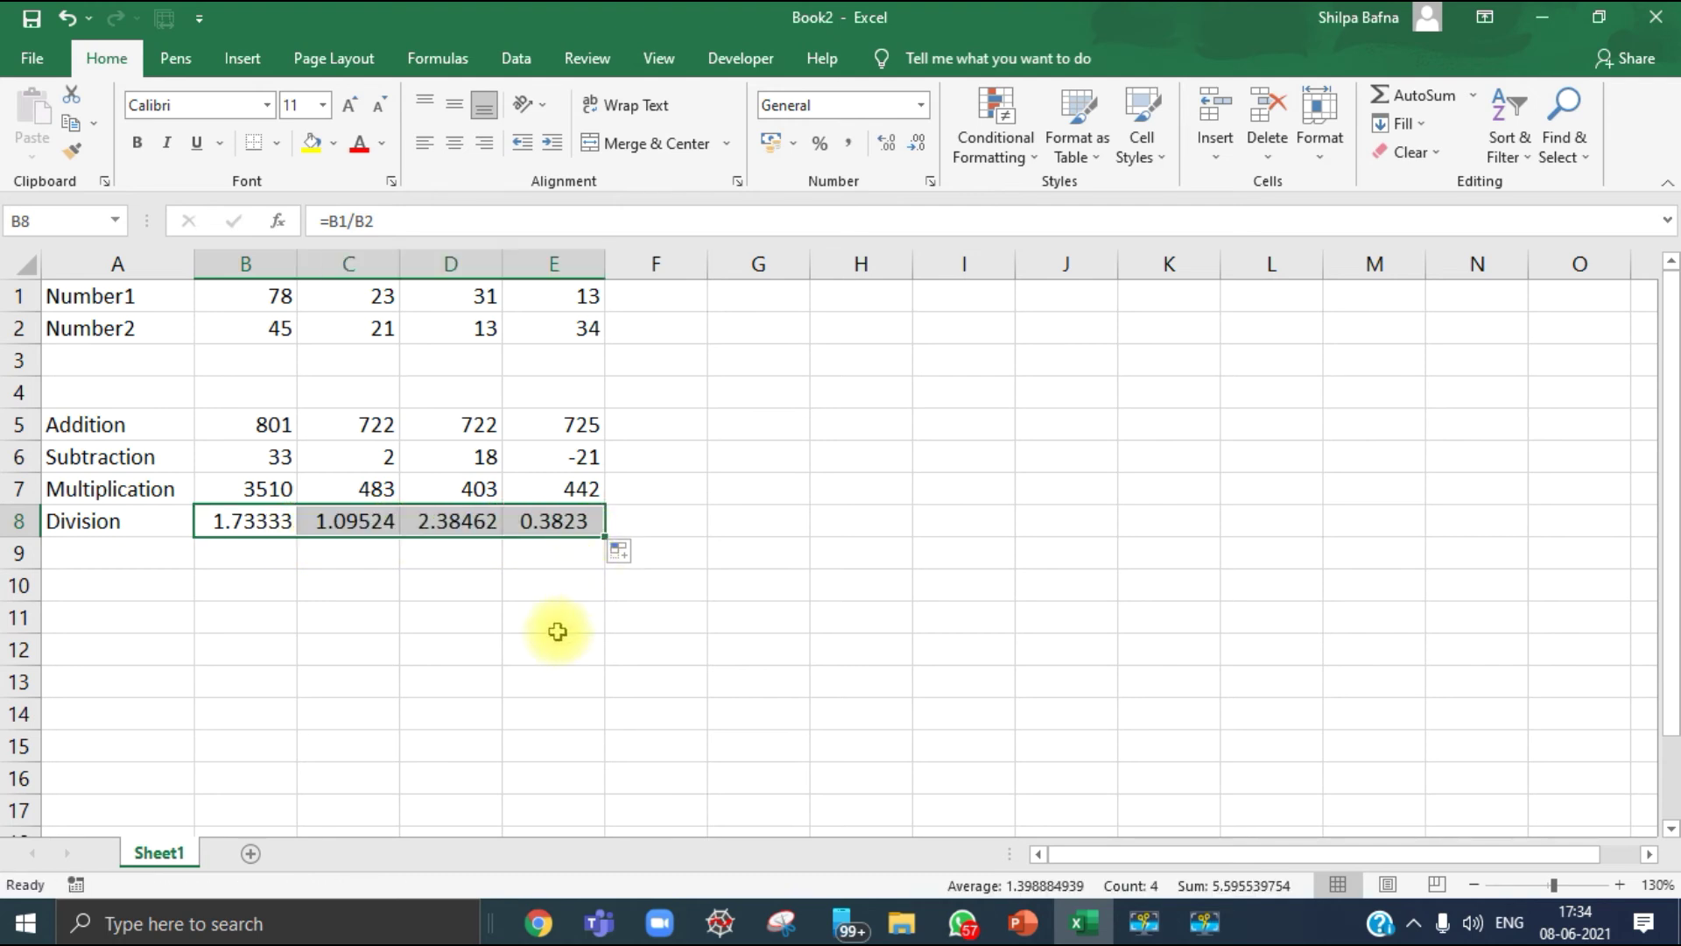
pyautogui.click(360, 616)
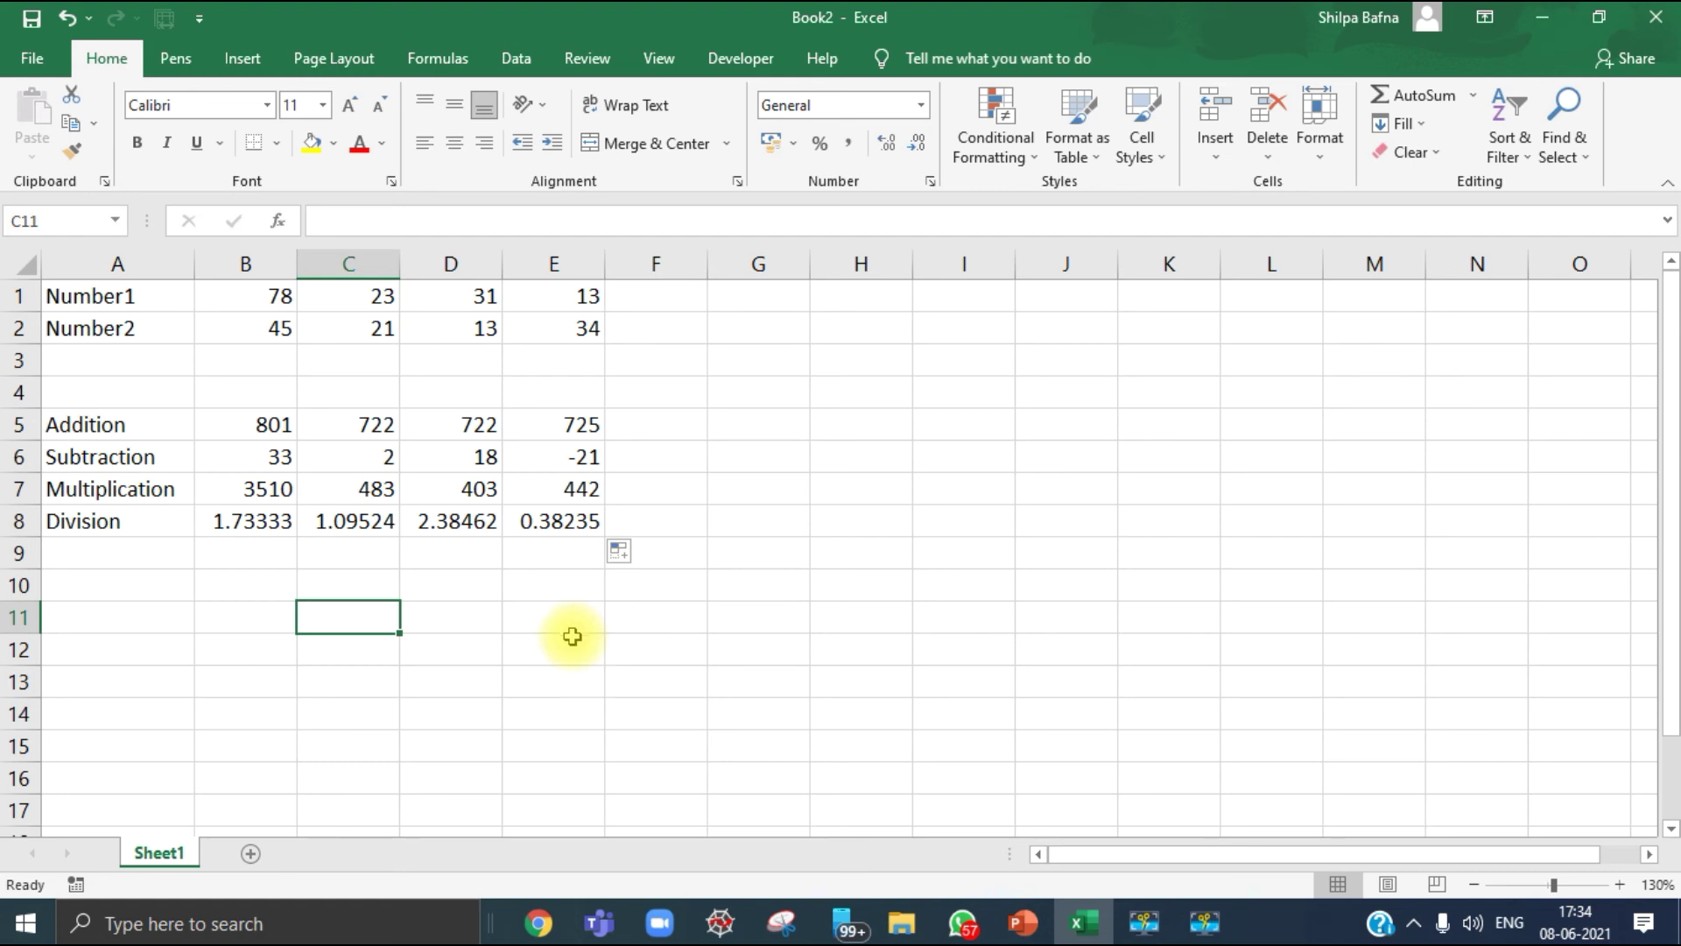
# Step: Examine the formulas behind individual results in B5 and in C5:C7
pyautogui.click(260, 428)
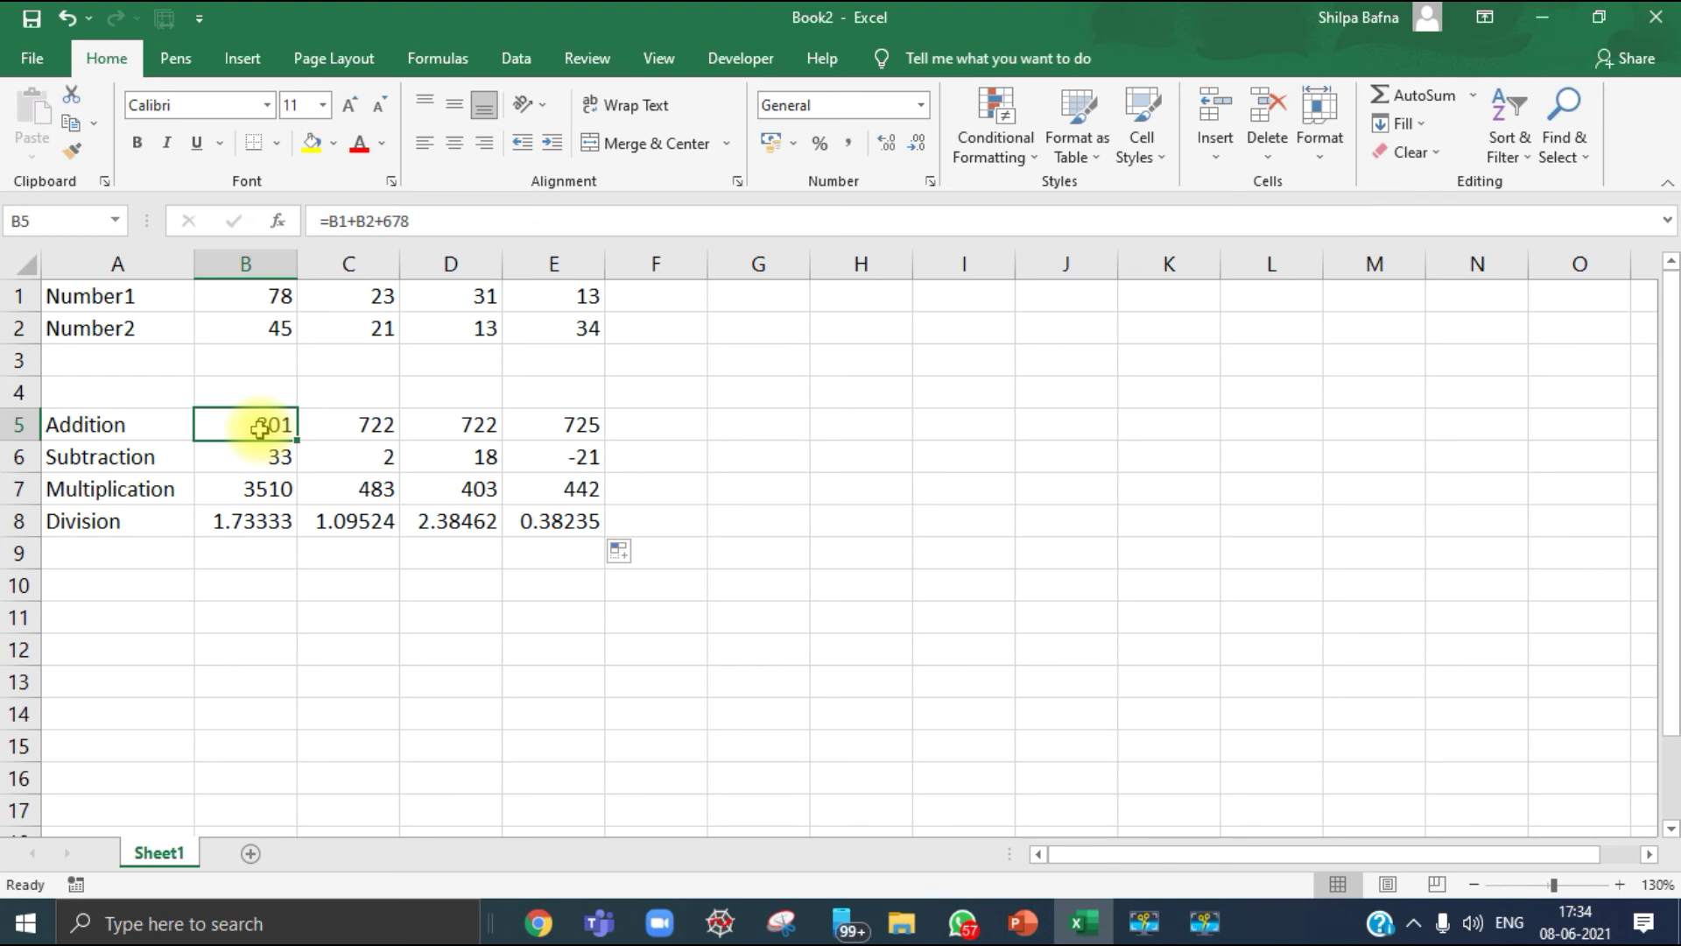
pyautogui.click(490, 588)
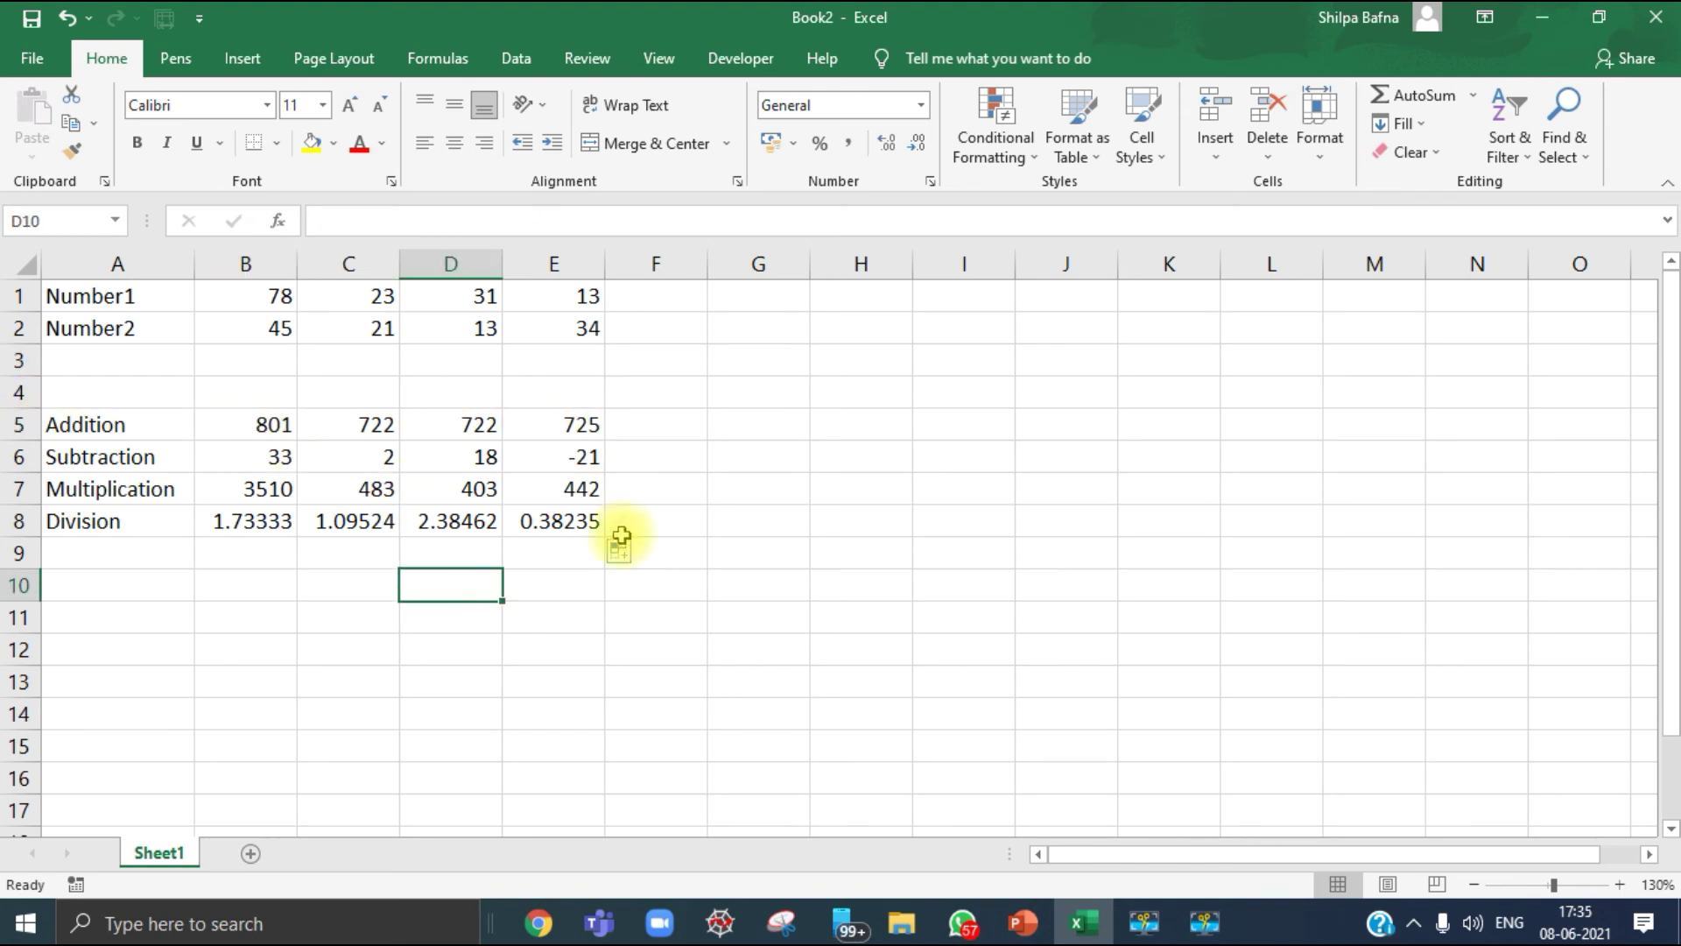
pyautogui.click(355, 425)
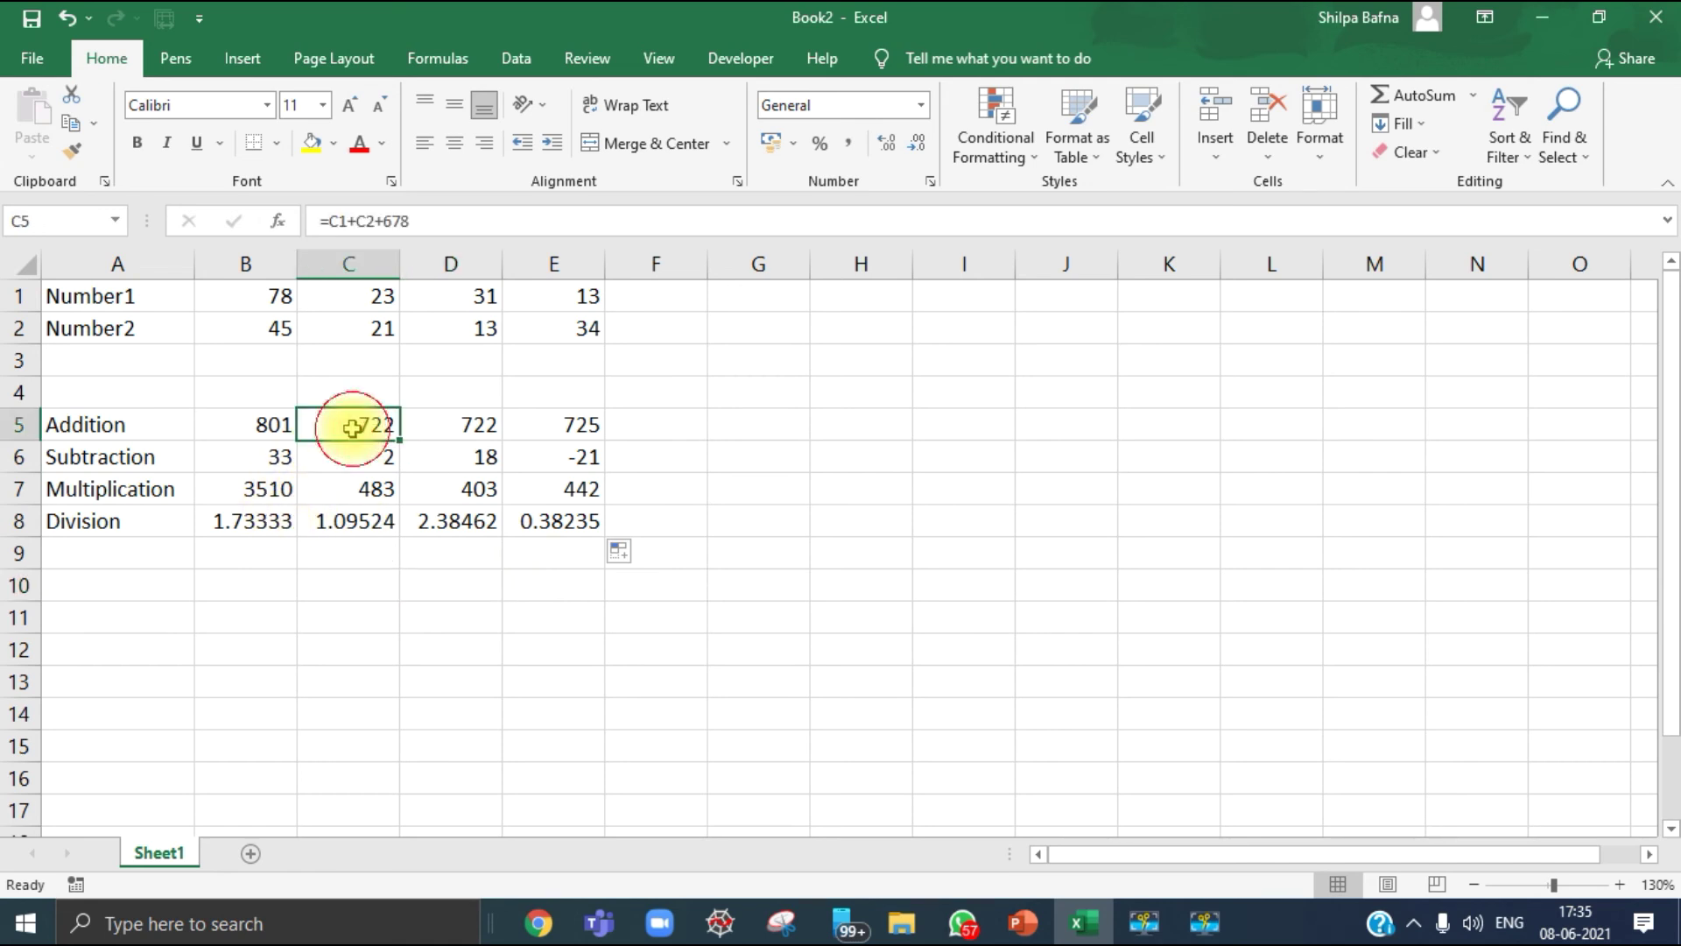
pyautogui.click(359, 458)
pyautogui.click(368, 490)
pyautogui.click(350, 550)
# Step: Select the Addition cell B5 and turn on Show Formulas so the sheet displays formulas instead of results
pyautogui.click(274, 427)
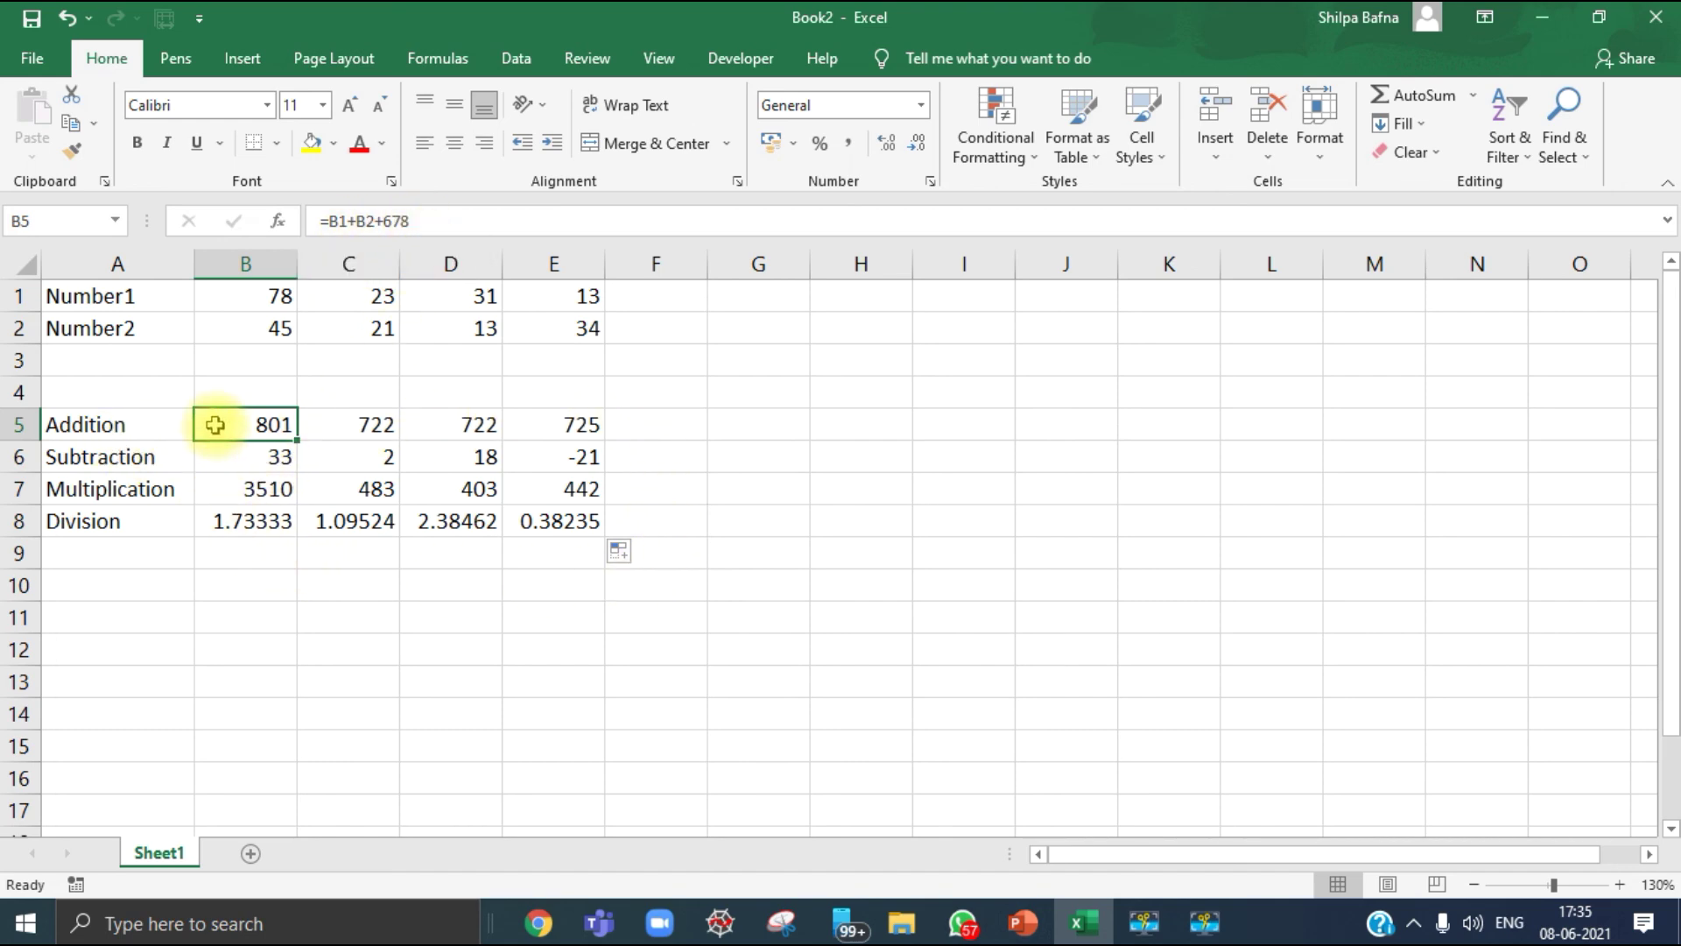
pyautogui.click(435, 61)
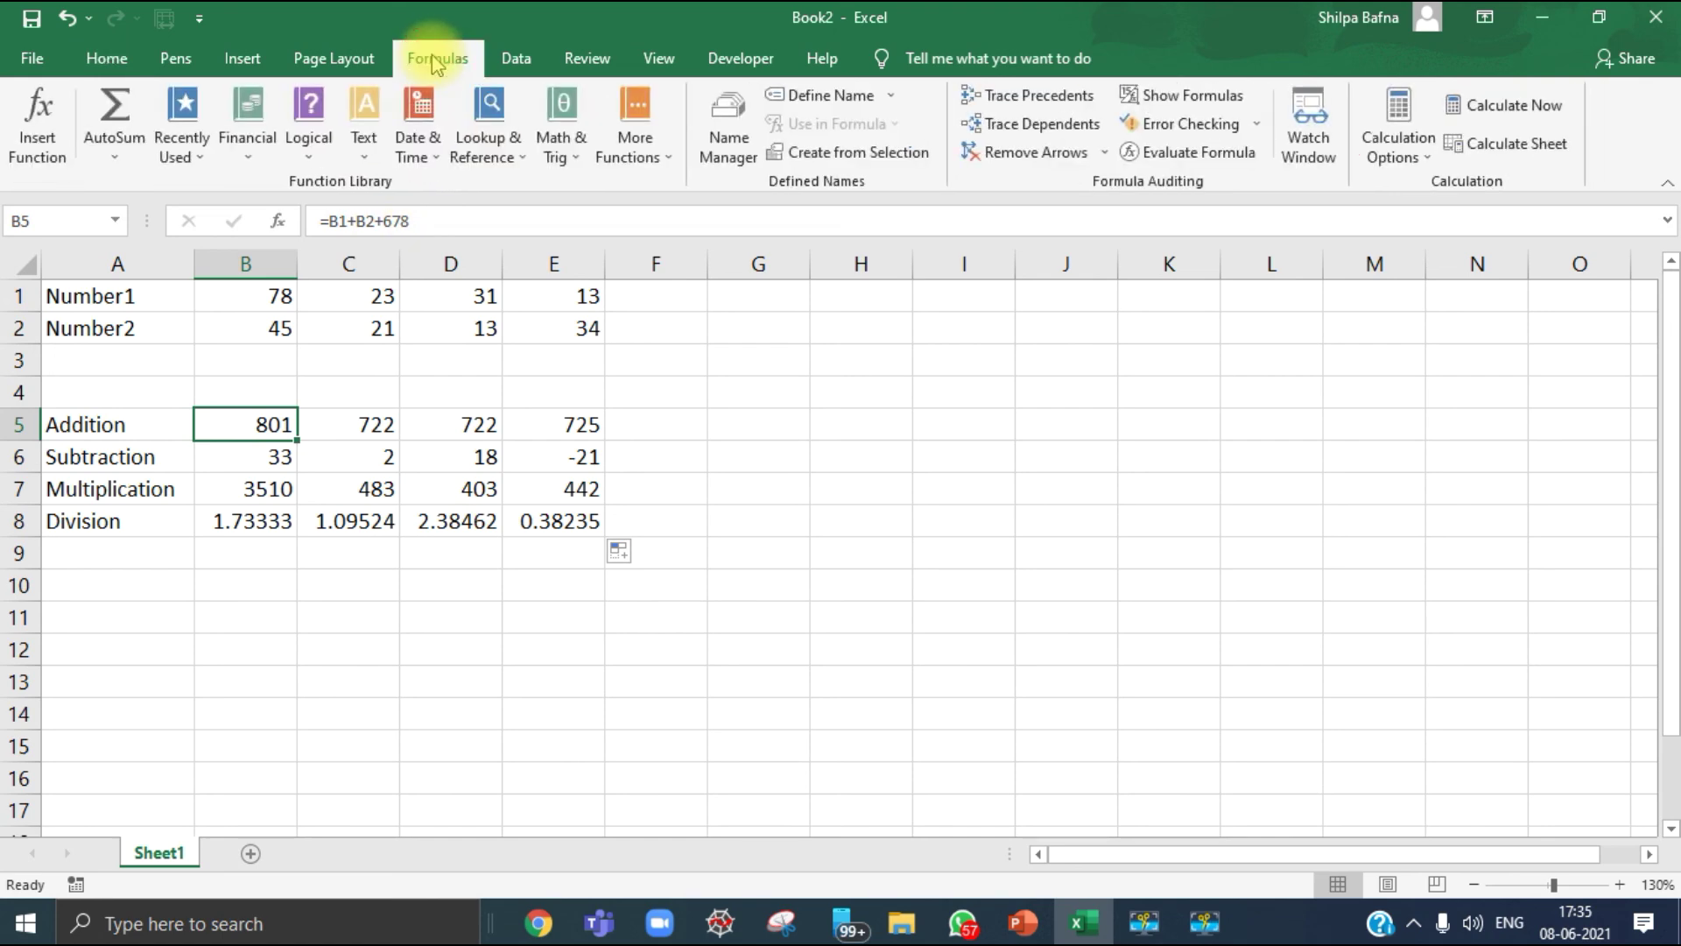
pyautogui.click(1226, 99)
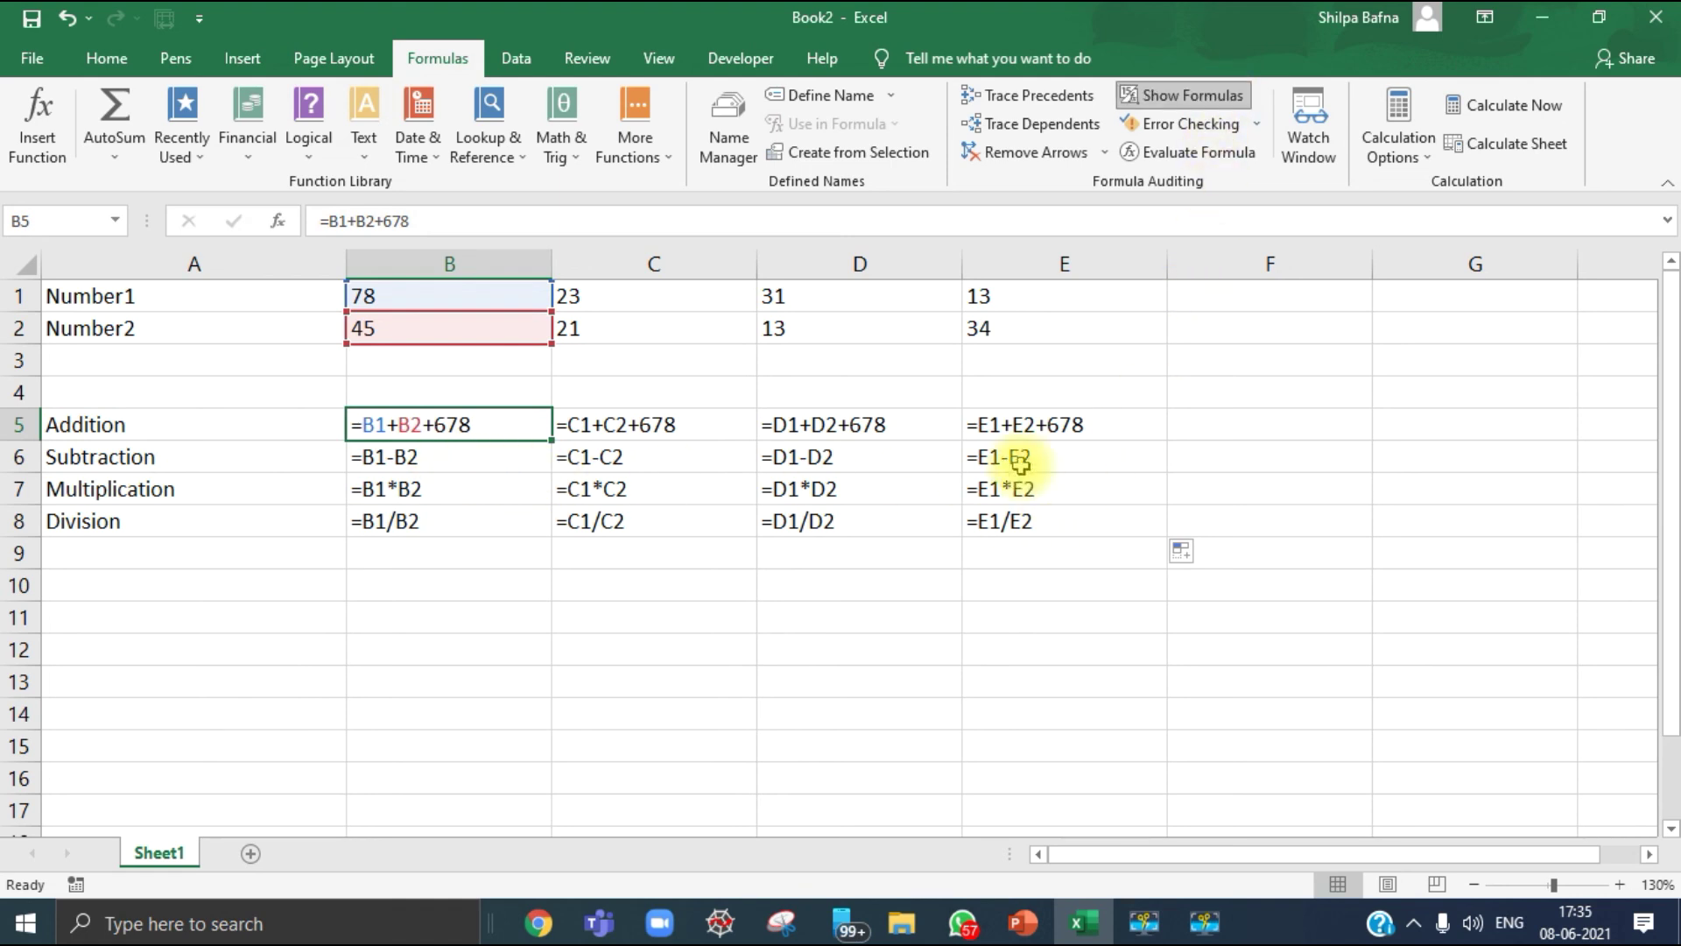